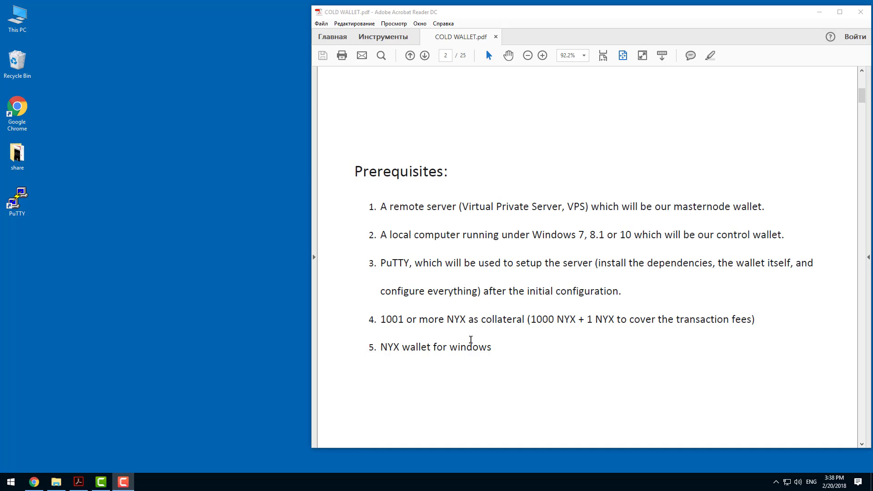
Scroll the COLD WALLET guide from page 2 to page 4's Windows control-wallet install instructions
scroll(471, 340, down, 3)
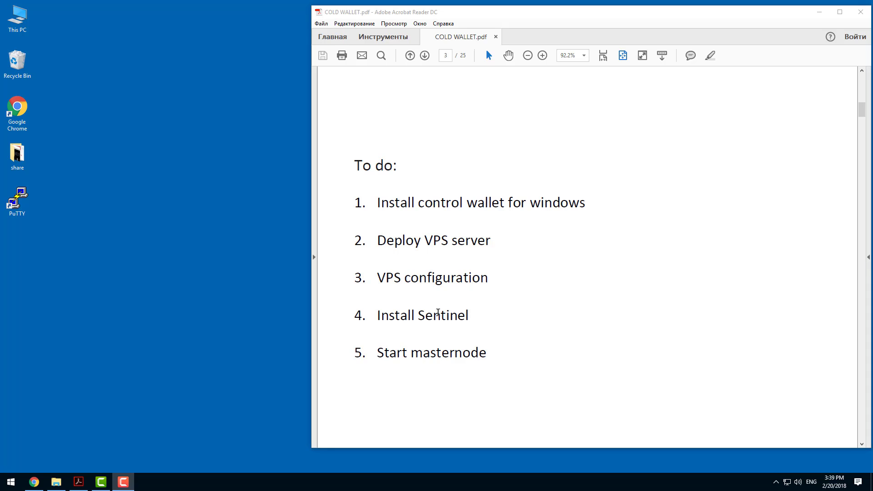
scroll(439, 313, down, 3)
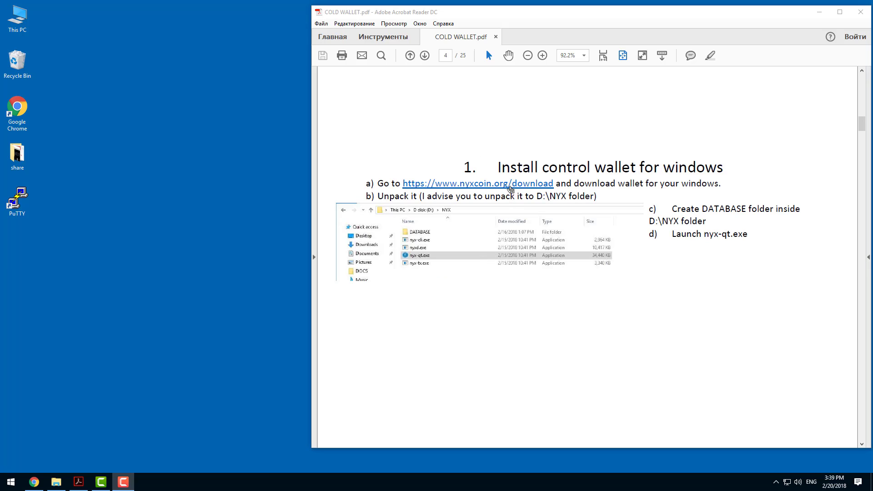
Download the 64-bit Windows wallet nyx-0.12.1-win64.zip from the nyxcoin.org downloads page
click(510, 186)
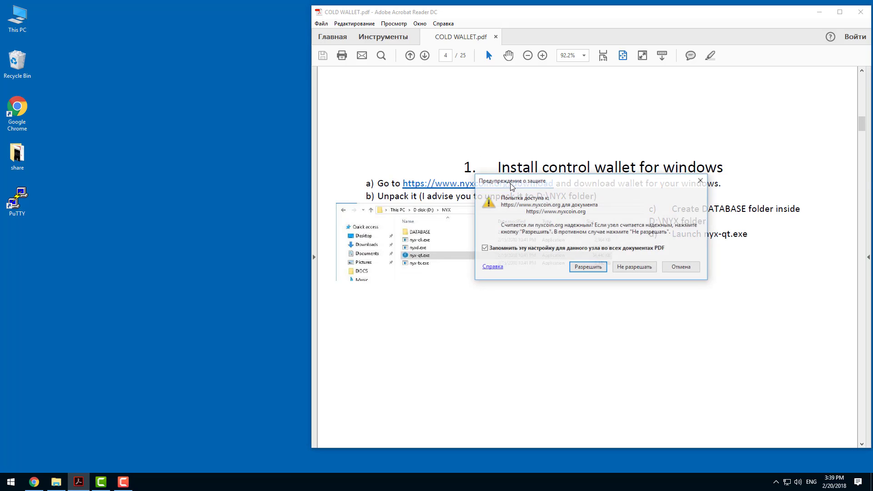
click(588, 269)
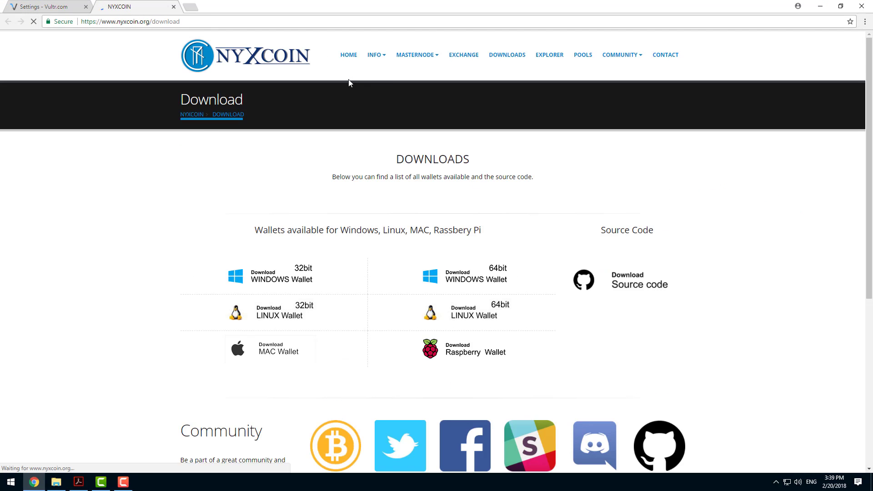
click(506, 57)
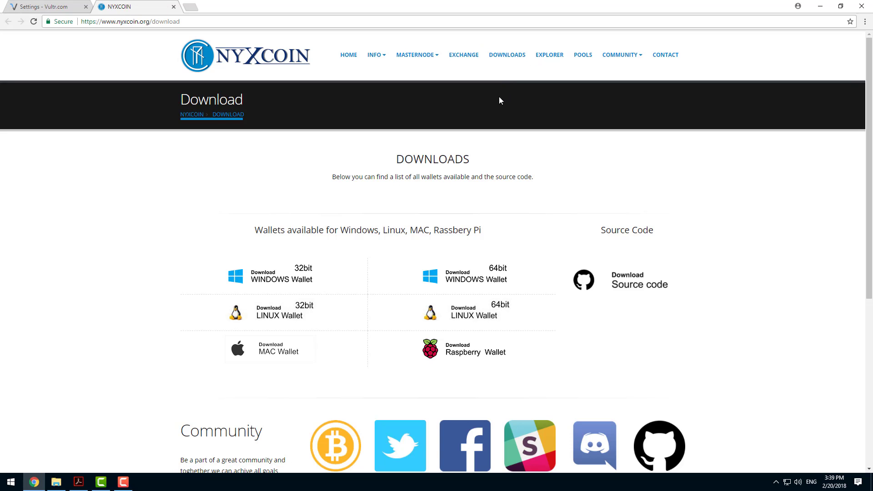
scroll(499, 100, down, 2)
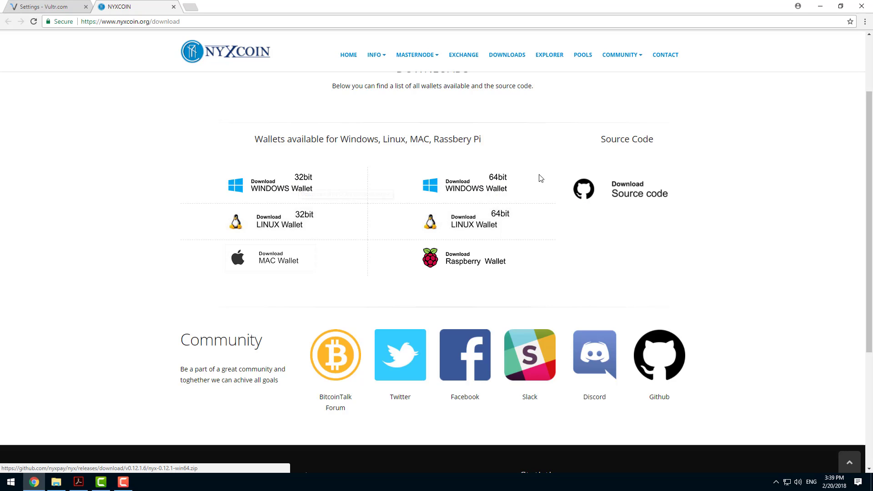
click(495, 183)
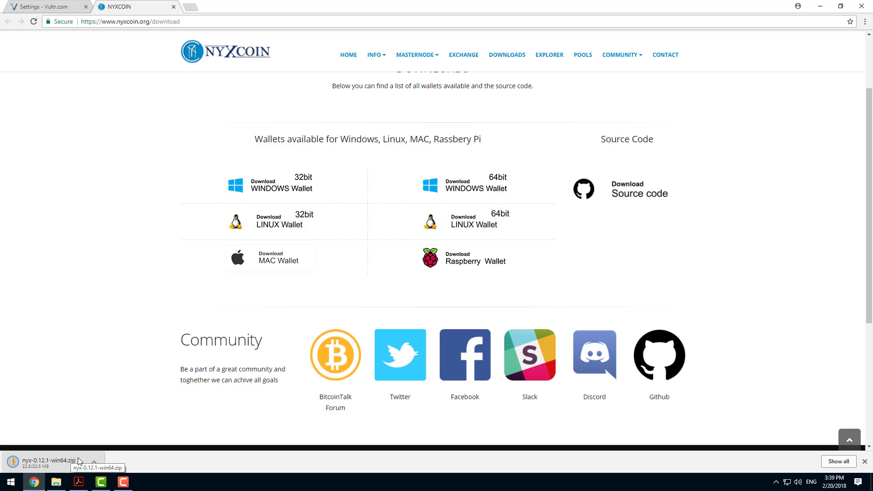
Extract nyx-0.12.1-win64.zip in its folder and open the extracted nyx-0.12.1 folder
click(94, 460)
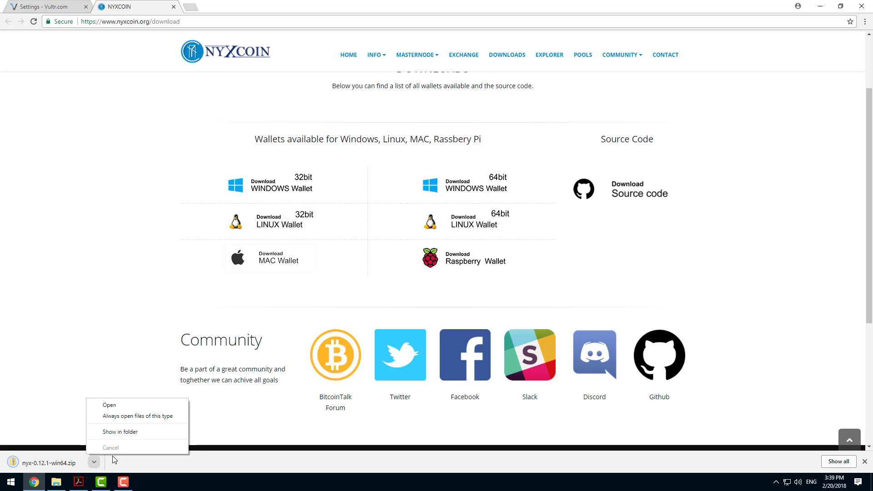
click(122, 432)
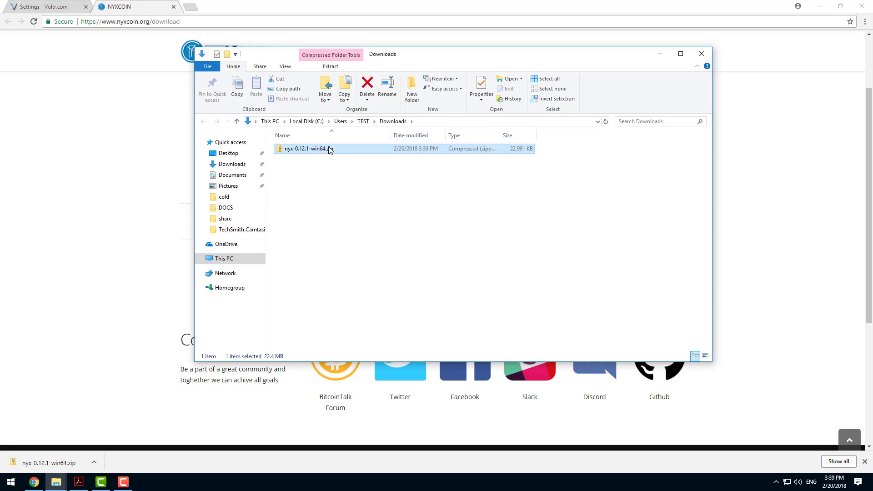
right_click(330, 151)
click(381, 187)
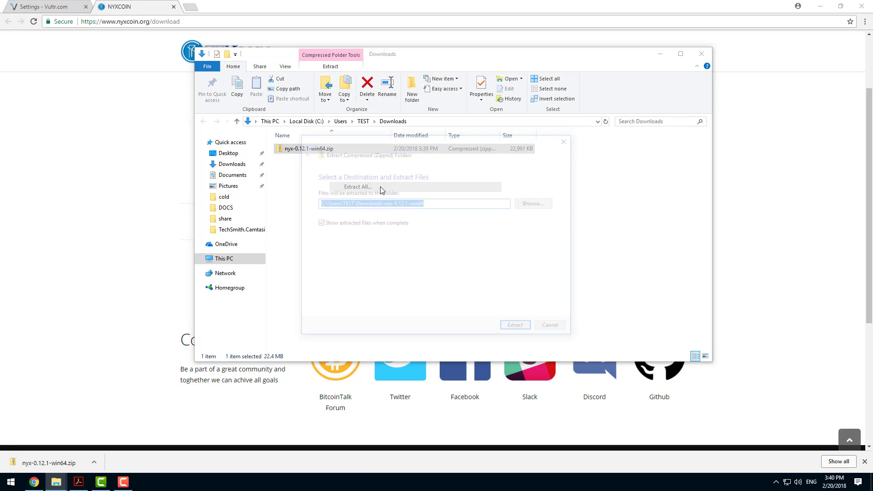
click(526, 330)
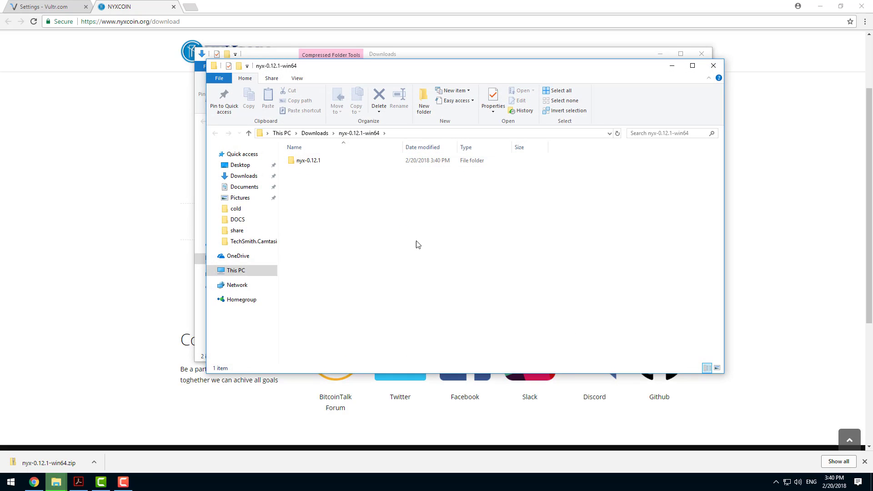
double_click(320, 157)
Copy the four wallet executables and go to drive D:
drag(350, 205, 295, 157)
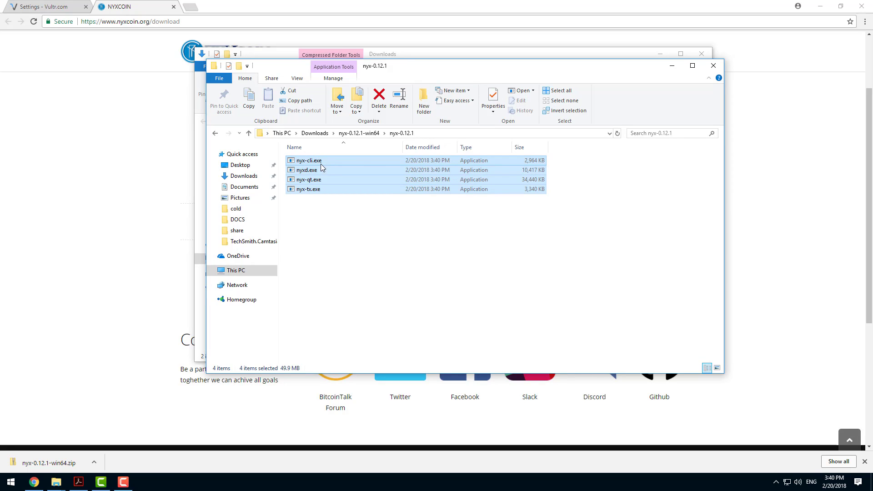
right_click(321, 167)
click(354, 251)
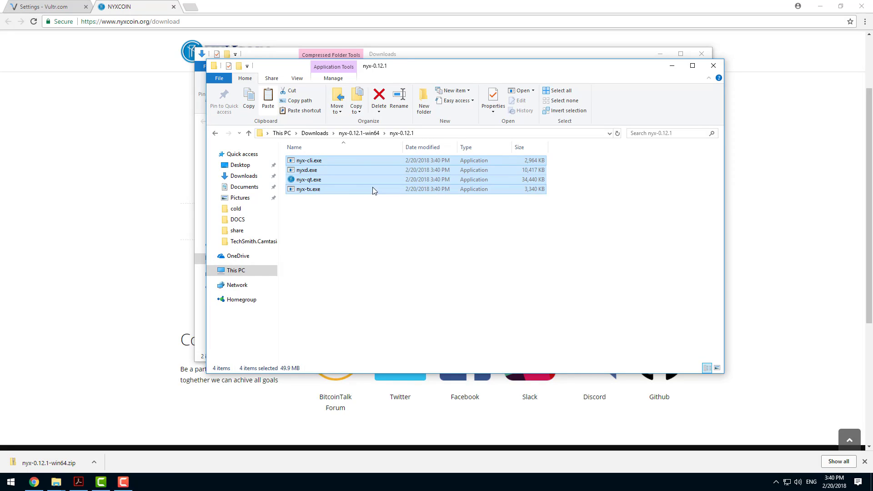
click(239, 271)
click(457, 265)
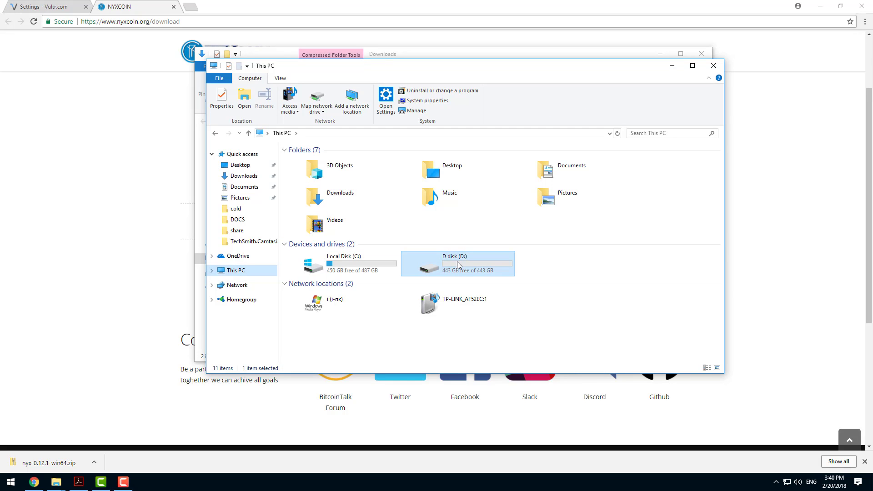
double_click(456, 262)
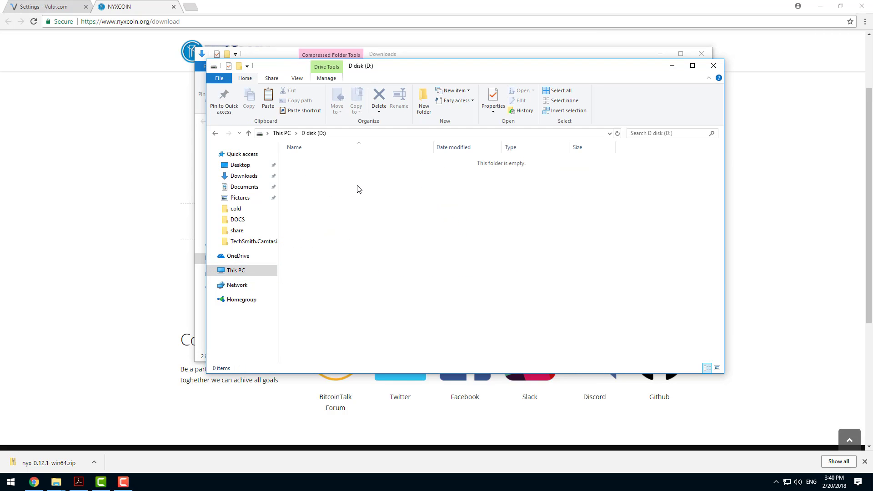
Create a new folder named NYX on drive D: and open it
right_click(359, 186)
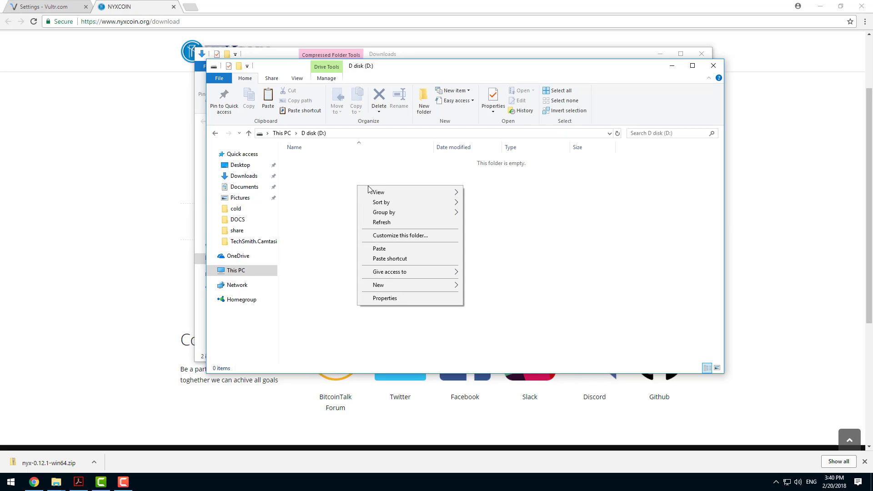
mouse_move(406, 286)
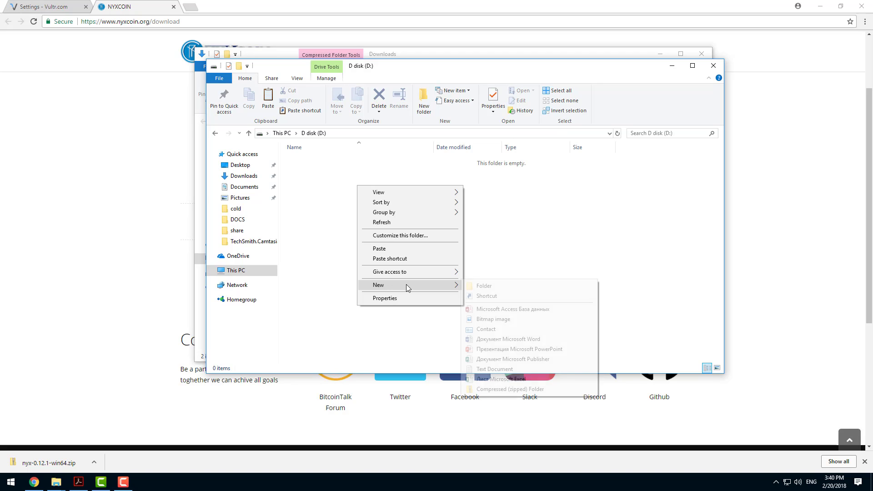
click(465, 285)
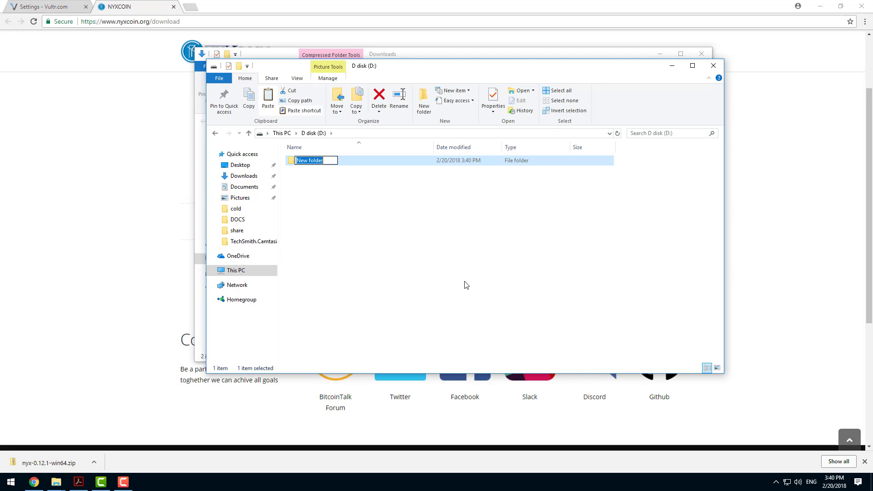
text(NYX)
key(Return)
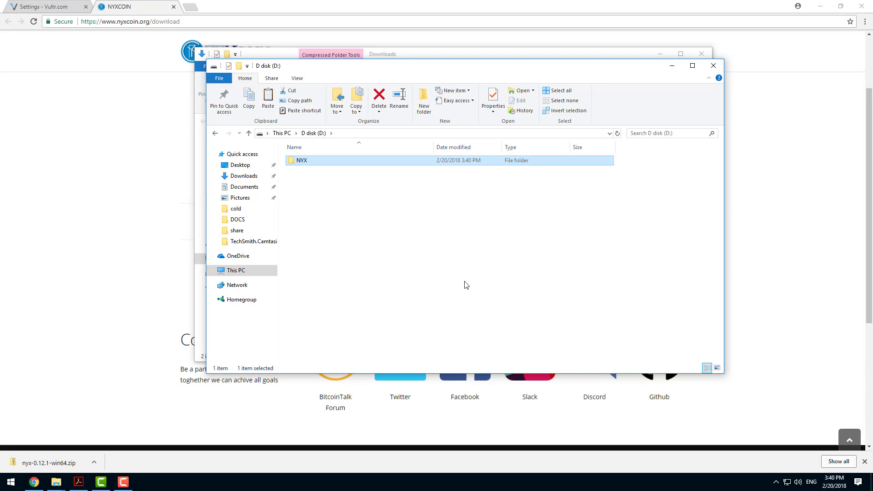
key(Return)
Paste the four executables into NYX and arrange the windows to reveal the desktop
right_click(394, 202)
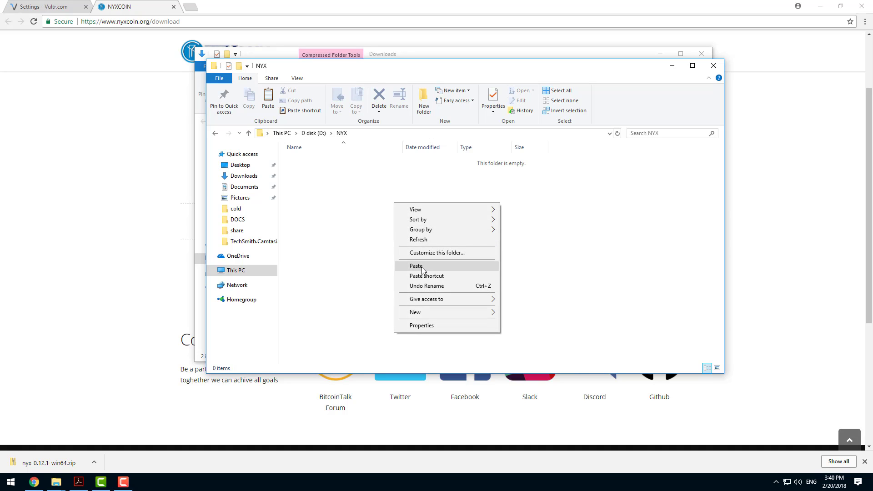
click(416, 265)
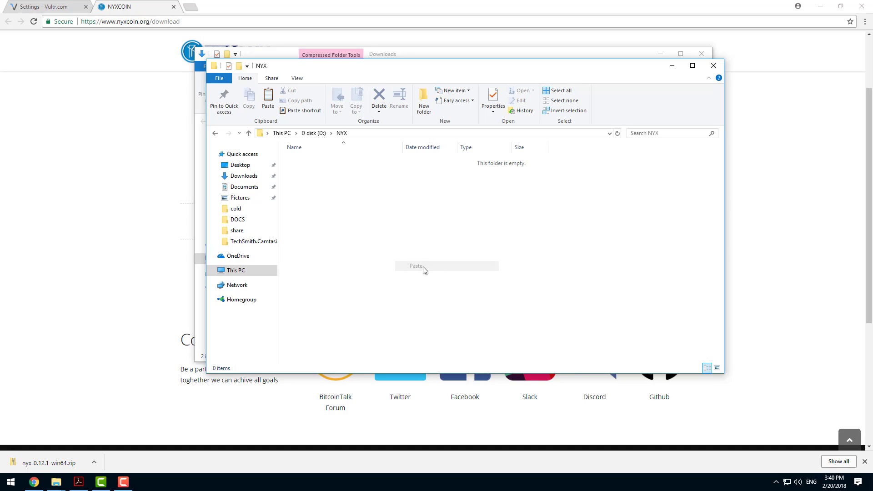
click(400, 225)
click(660, 53)
drag(638, 68, 410, 65)
click(830, 9)
Turn the guide to page 5, run nyx-qt.exe via Run anyway, and choose a custom data directory
click(665, 170)
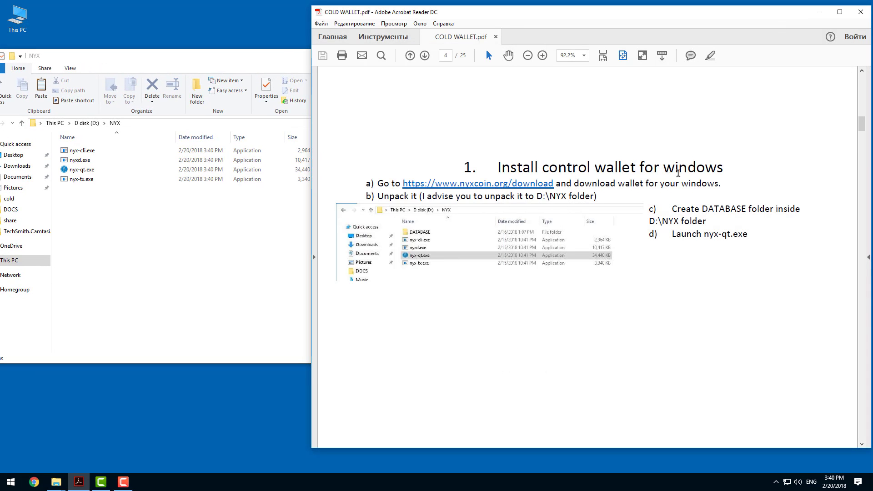
key(Page_Down)
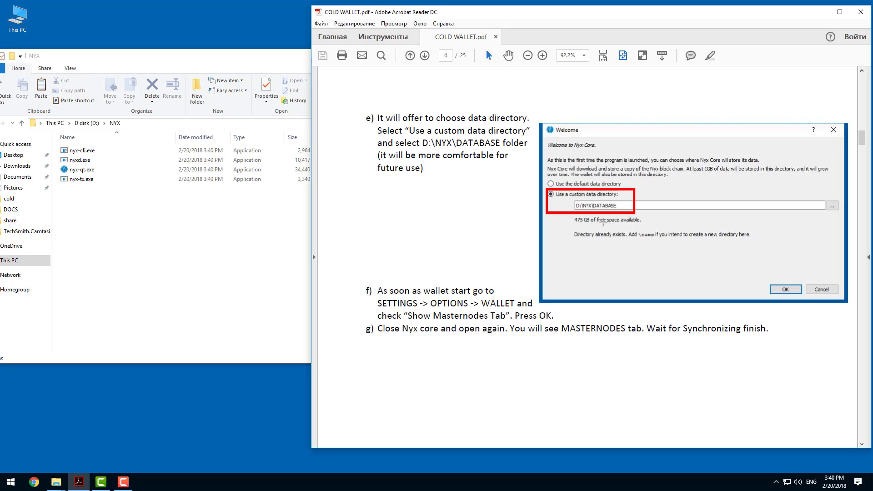
double_click(84, 171)
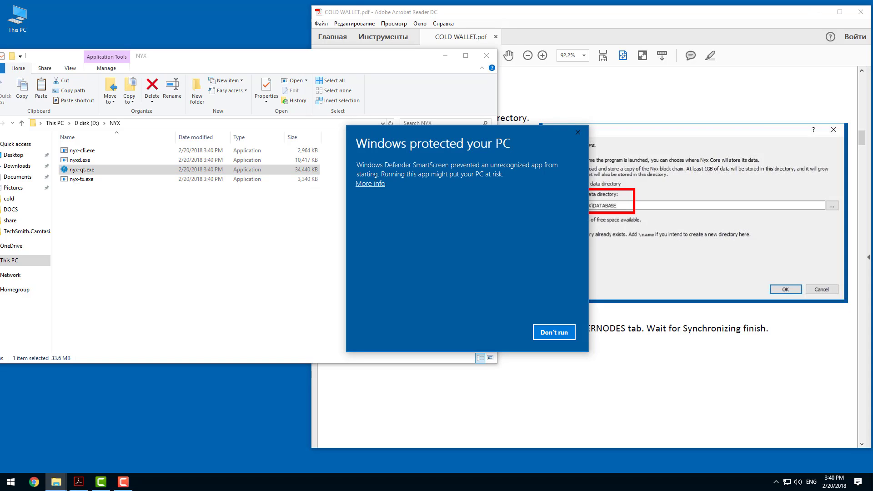
click(372, 184)
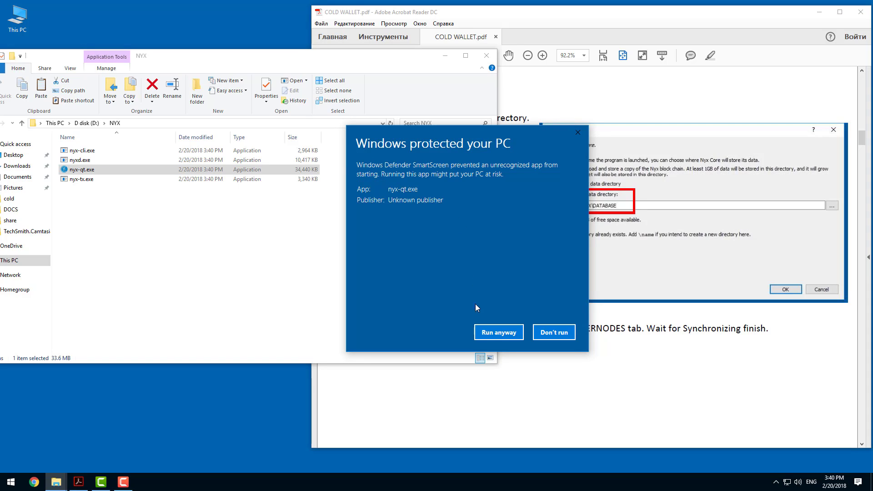
click(499, 332)
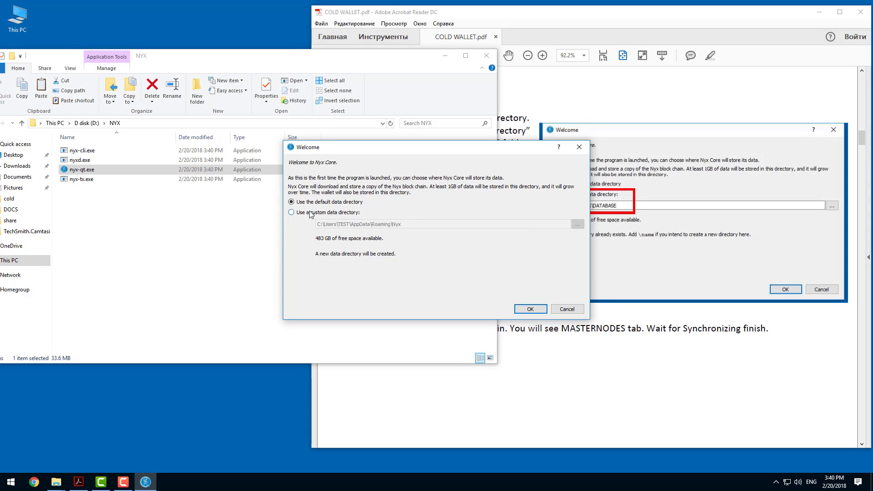
click(306, 214)
click(400, 222)
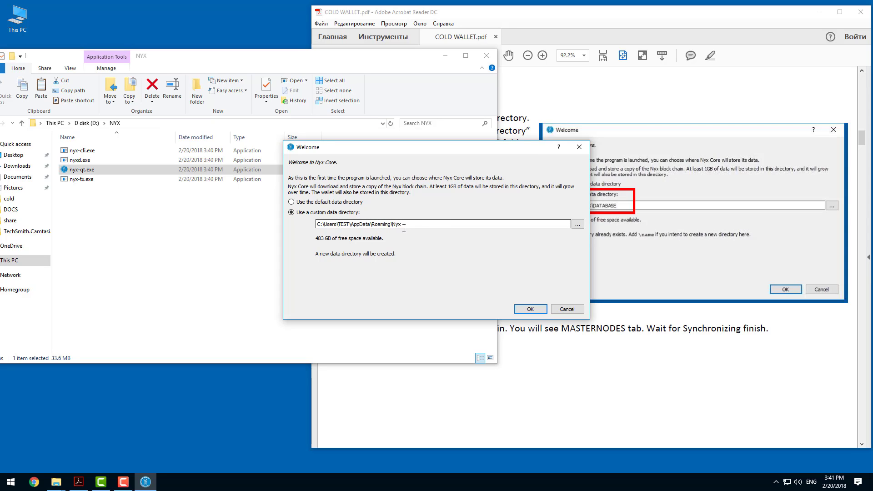
Create a DATABASE folder inside D:\NYX
click(162, 204)
right_click(161, 204)
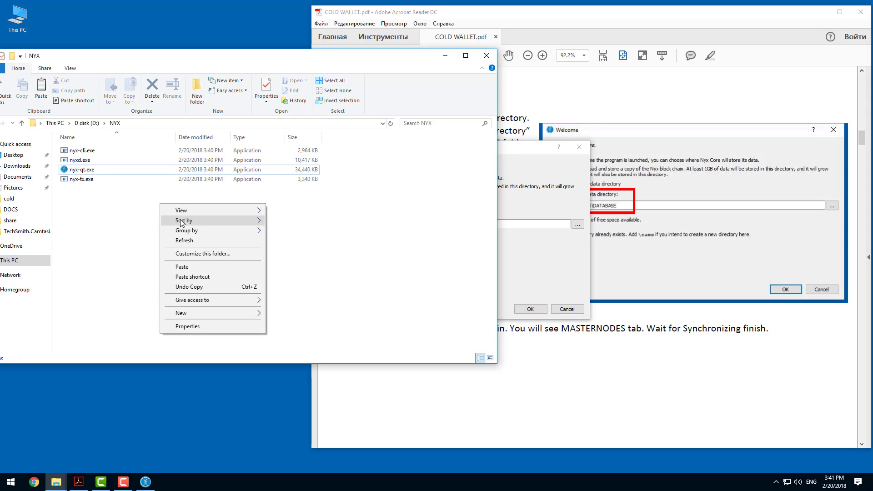
click(163, 124)
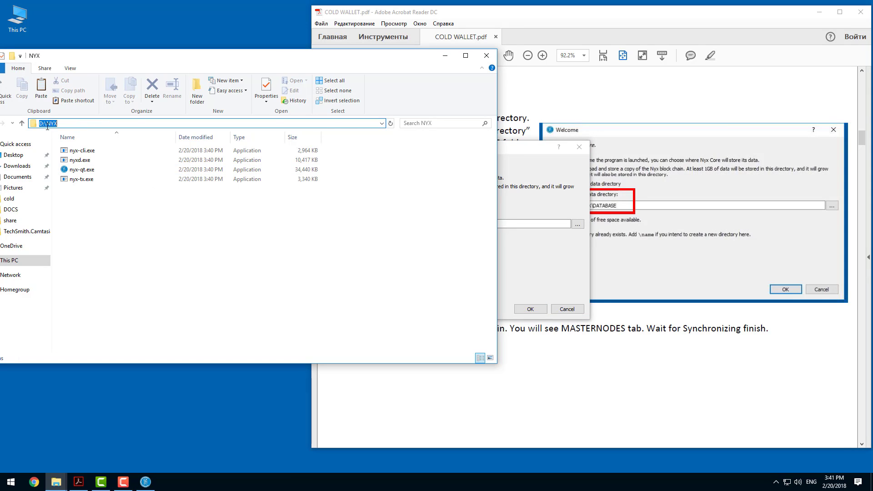
right_click(96, 206)
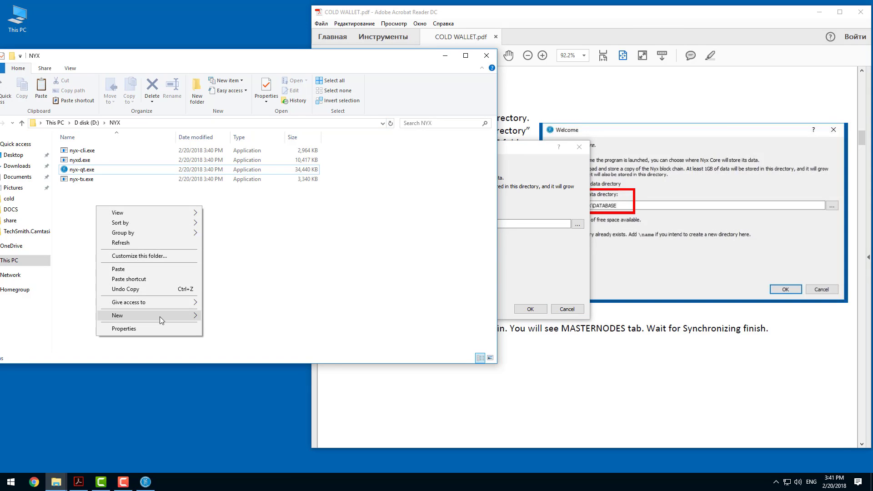
mouse_move(159, 316)
click(226, 319)
text(DATA)
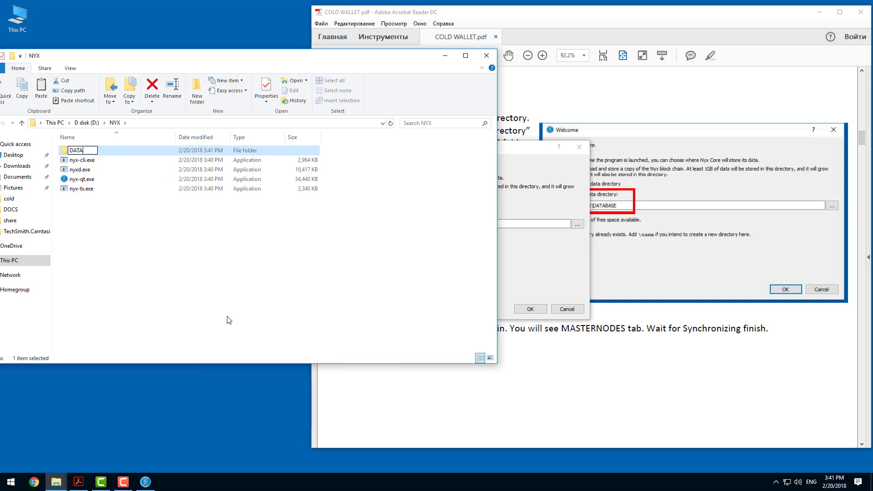
text(BASE)
key(Return)
click(537, 203)
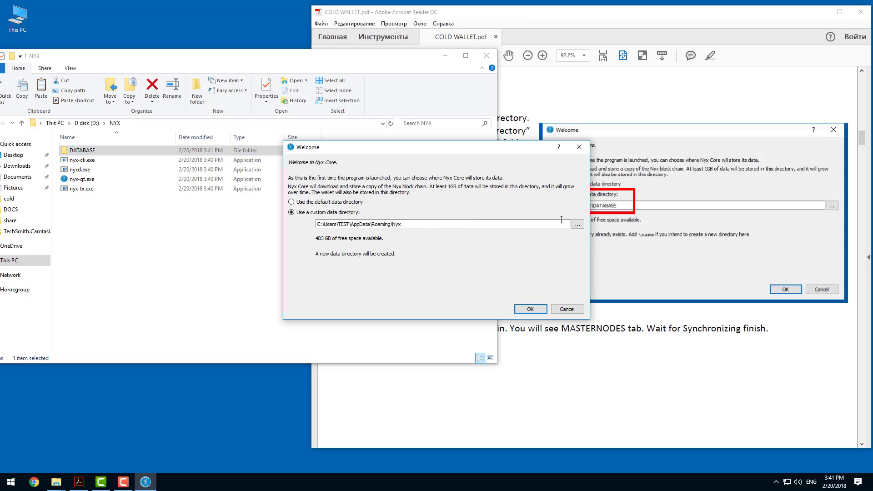
Set D:\NYX\DATABASE as the Nyx Core data directory and start the wallet
click(577, 224)
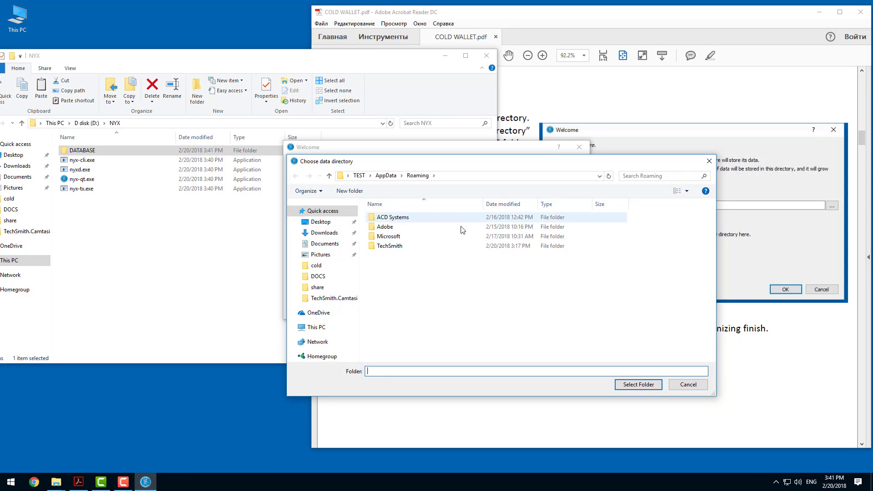
click(316, 327)
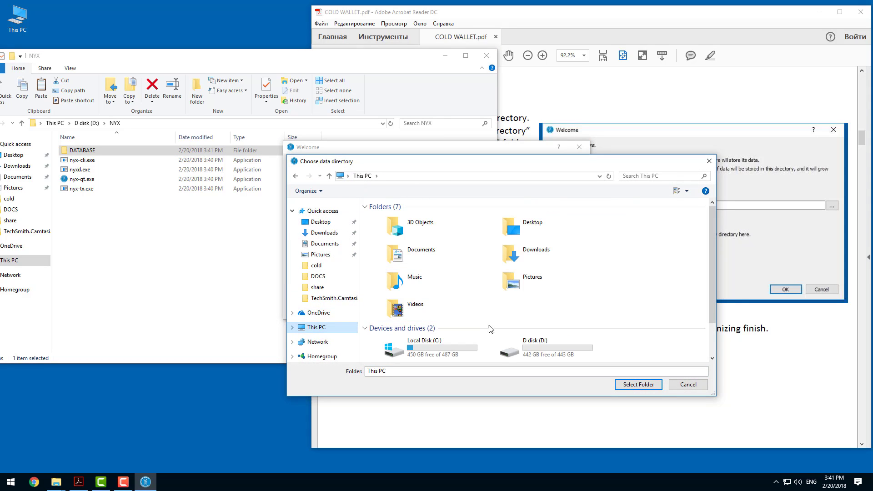
double_click(526, 341)
double_click(392, 218)
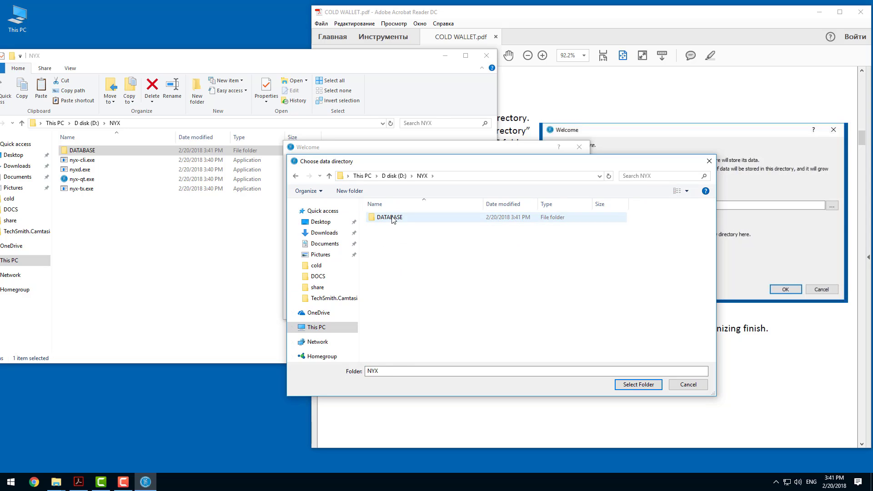
click(393, 219)
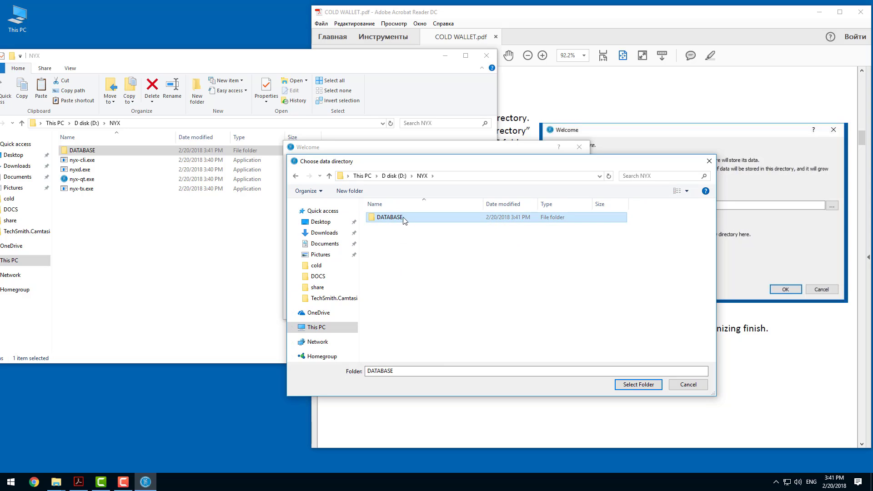
click(639, 385)
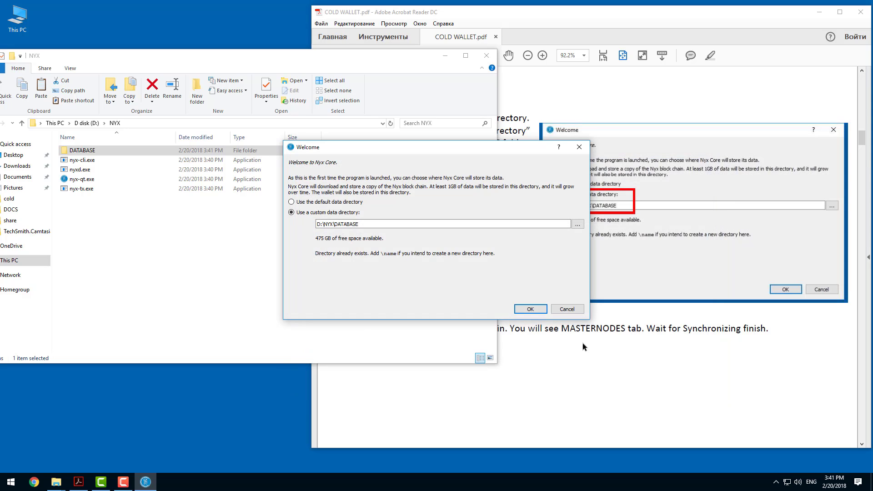
click(531, 309)
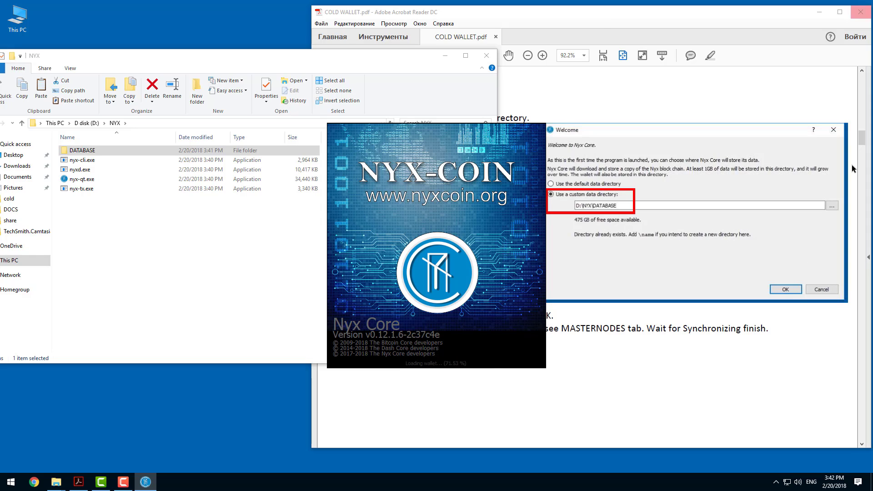
Bring the COLD WALLET guide back in front while the wallet keeps loading
click(624, 188)
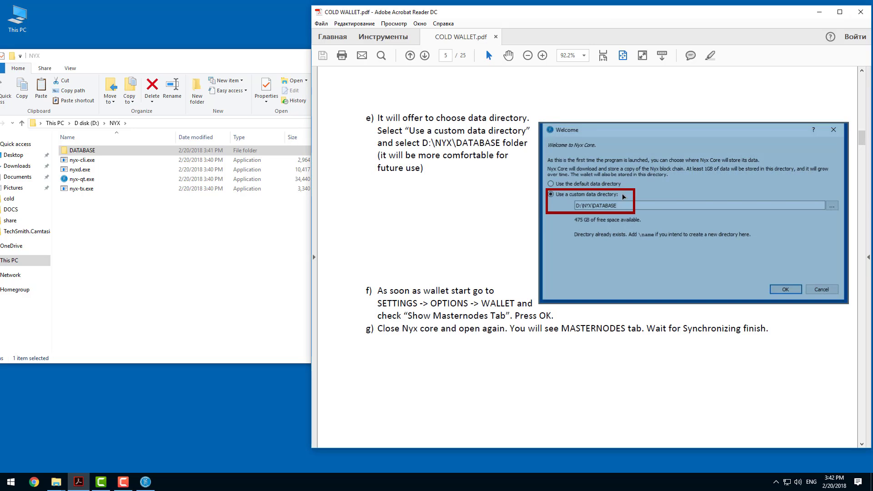
Deselect the image on the guide's page 5, then switch back to the loading Nyx Core wallet
click(476, 204)
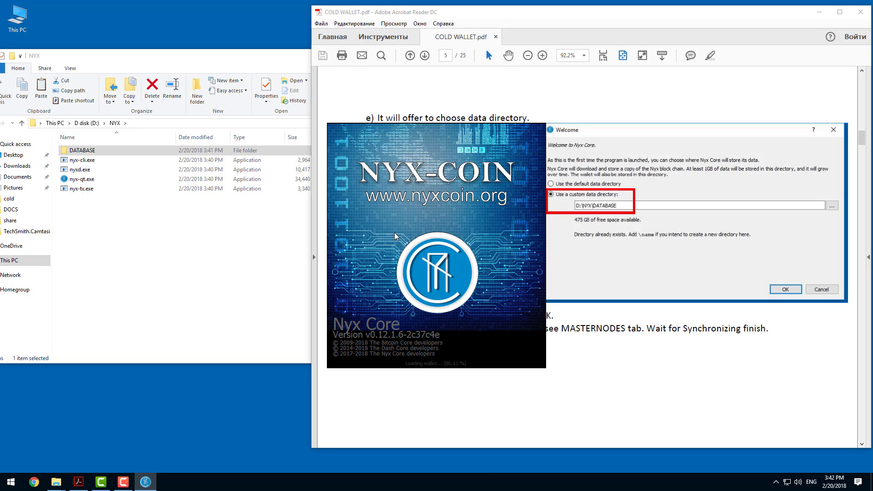
click(583, 225)
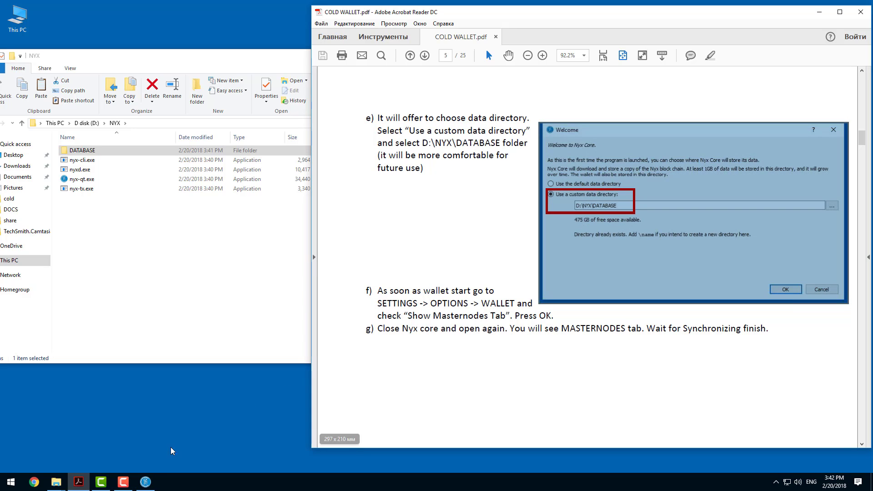
click(145, 482)
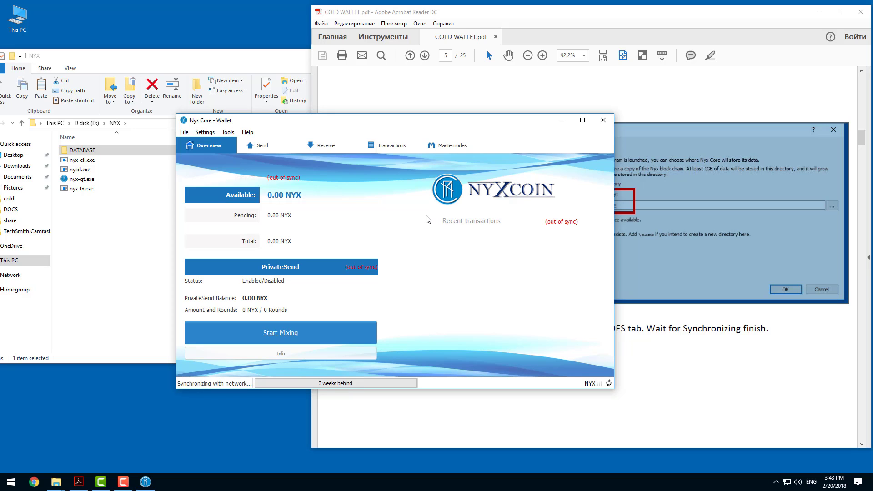
Move the Nyx Core window to the upper left and open Settings > Options
drag(397, 121, 229, 23)
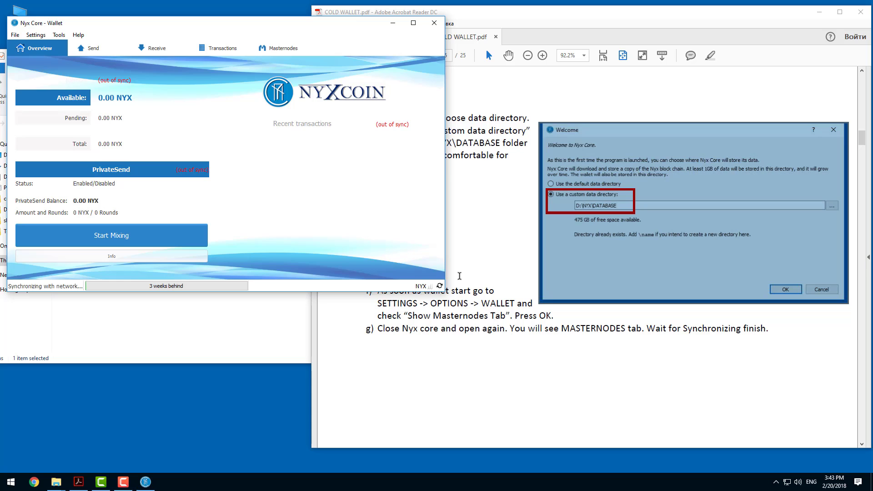
click(59, 35)
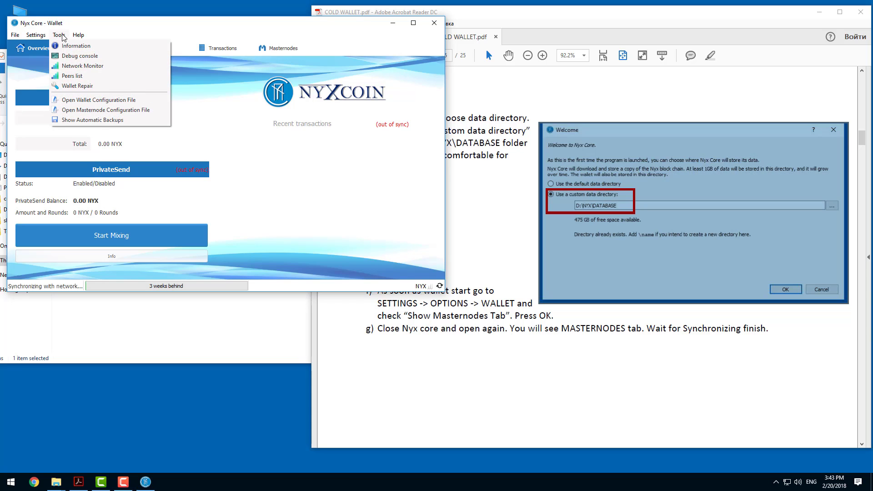
click(37, 36)
click(36, 35)
click(47, 69)
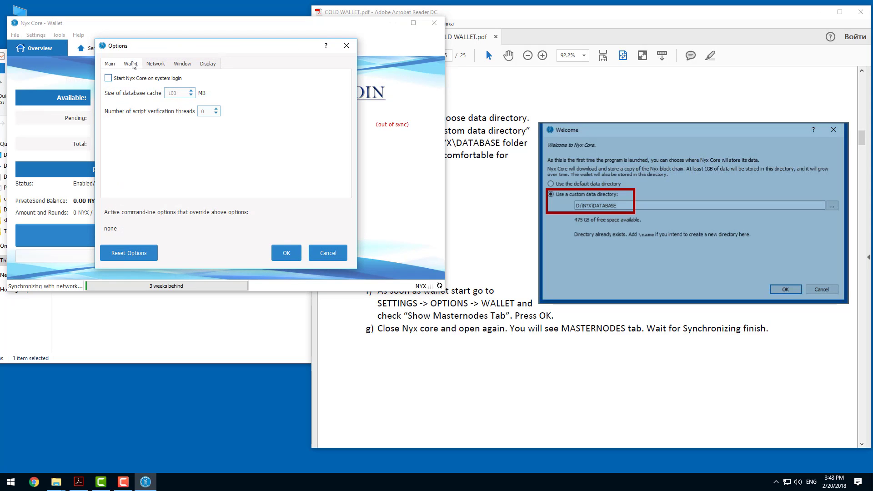
Enable Show Masternodes Tab in the Wallet options, view the Masternodes page, and reconfirm the setting
click(131, 64)
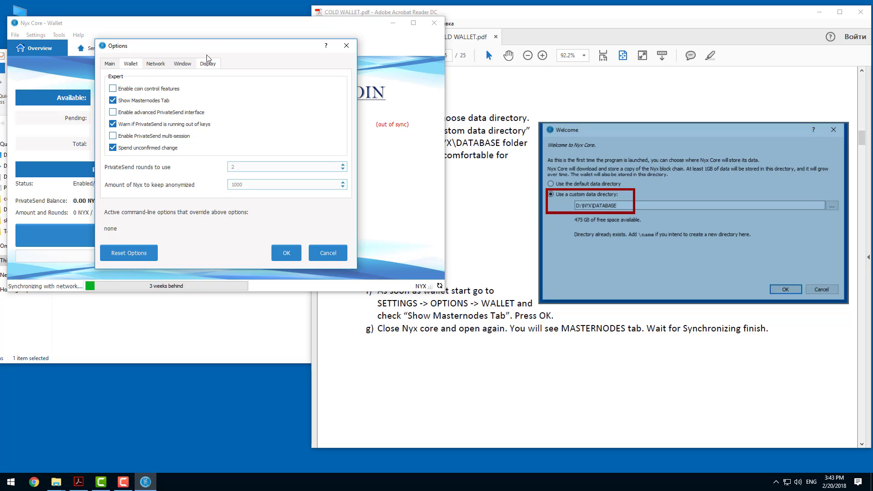
drag(206, 49, 290, 90)
click(370, 294)
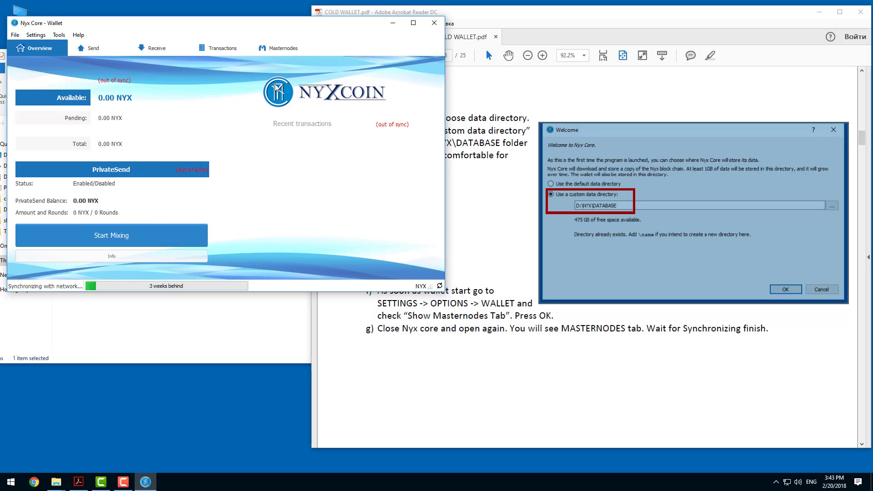
click(281, 48)
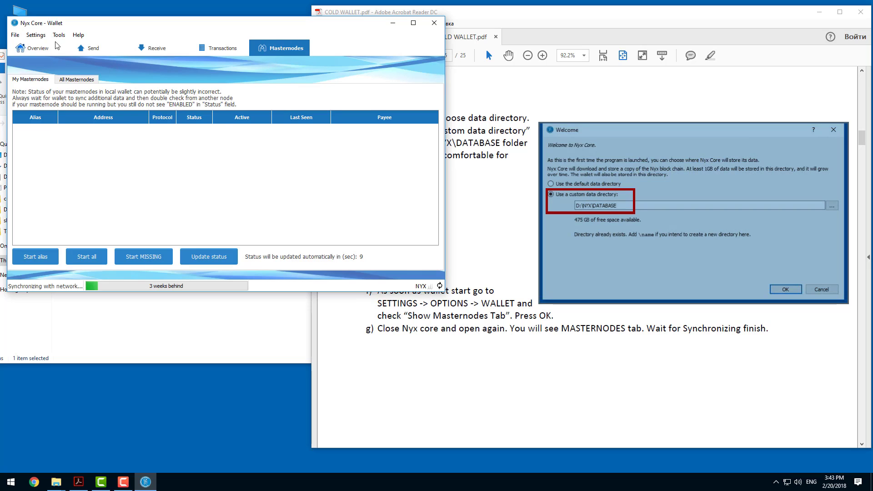
click(36, 35)
click(43, 74)
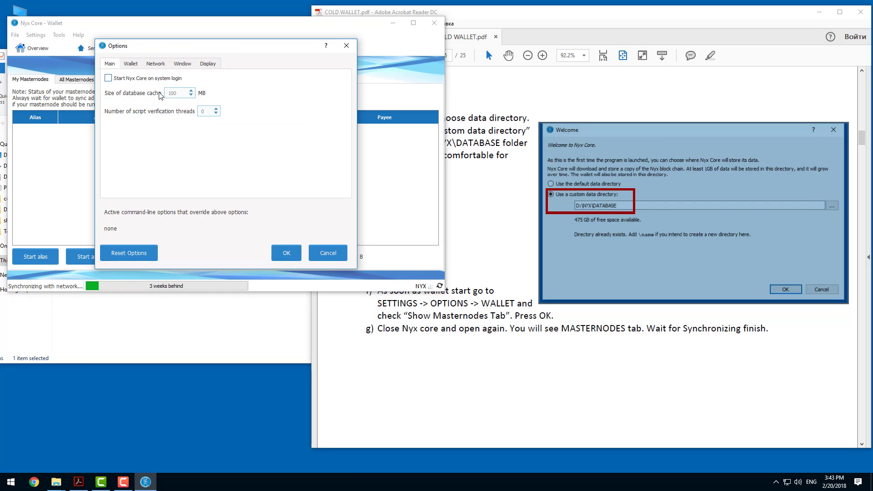
click(131, 63)
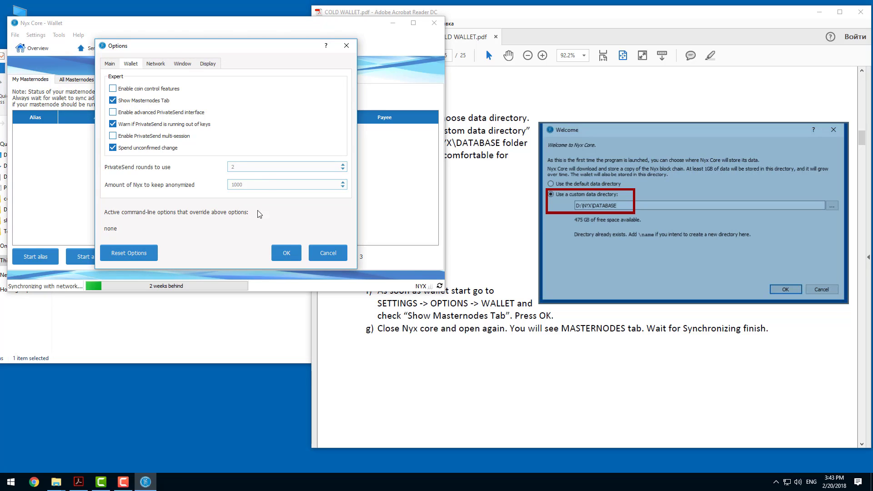
click(286, 253)
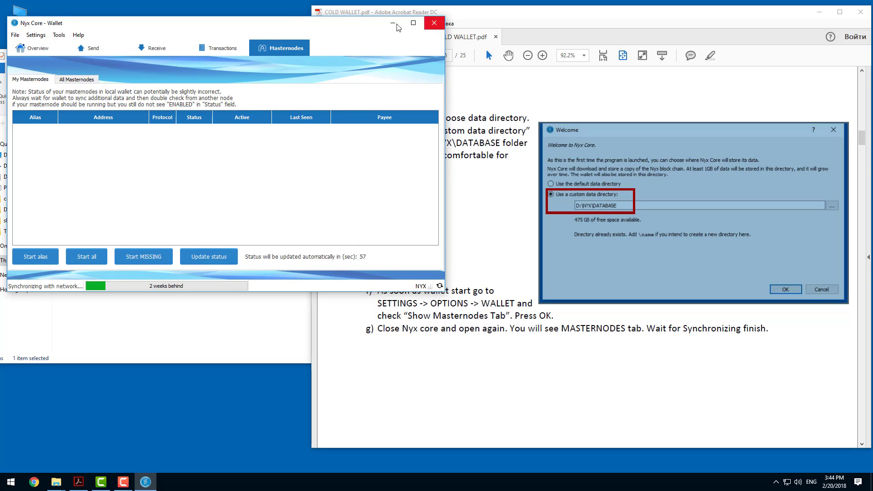
drag(398, 27, 505, 25)
Reposition the wallet window and scroll the guide to page 6
click(86, 180)
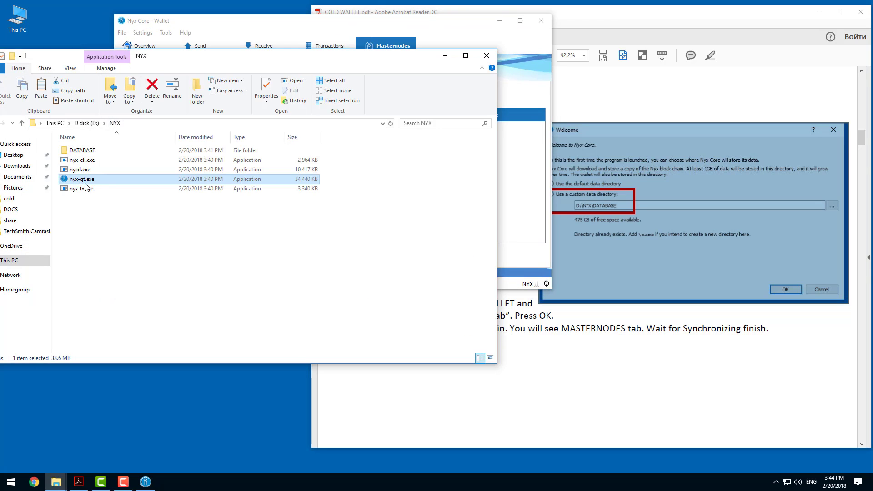
drag(298, 27, 234, 32)
click(554, 334)
scroll(552, 333, down, 3)
scroll(546, 327, up, 3)
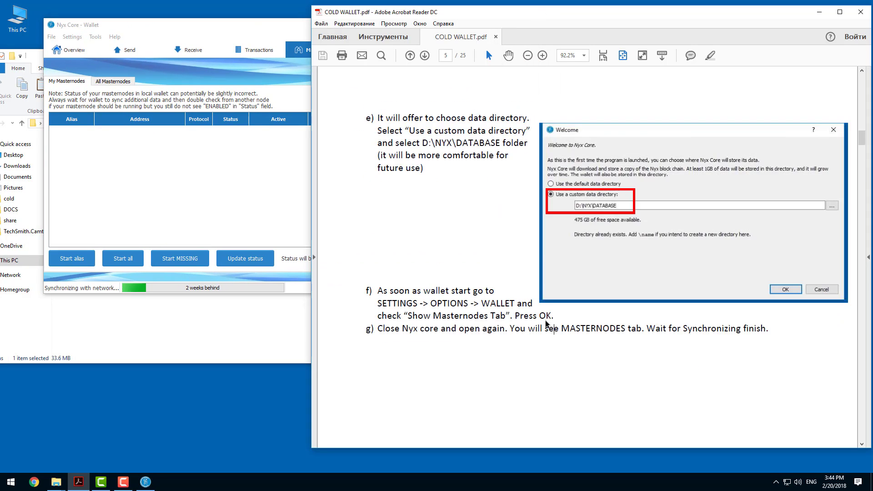
scroll(546, 324, down, 3)
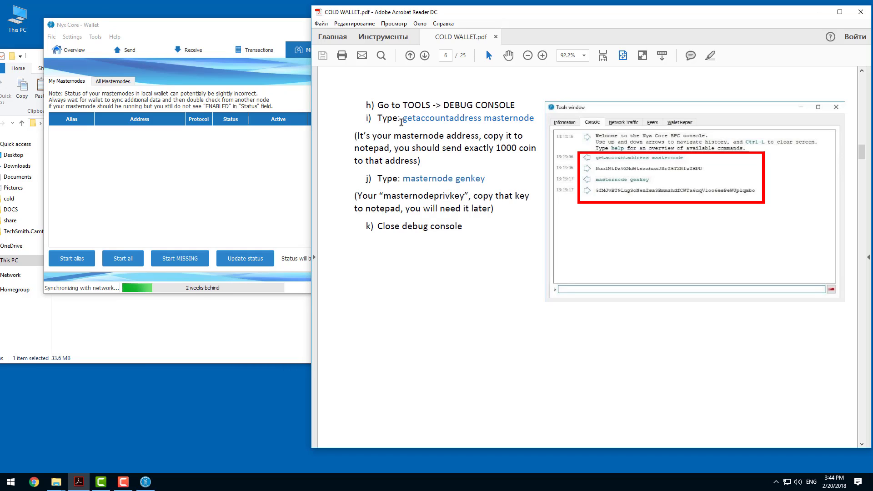
Copy the 'getaccountaddress masternode' command from the guide and return to the wallet
drag(403, 118, 535, 119)
right_click(526, 119)
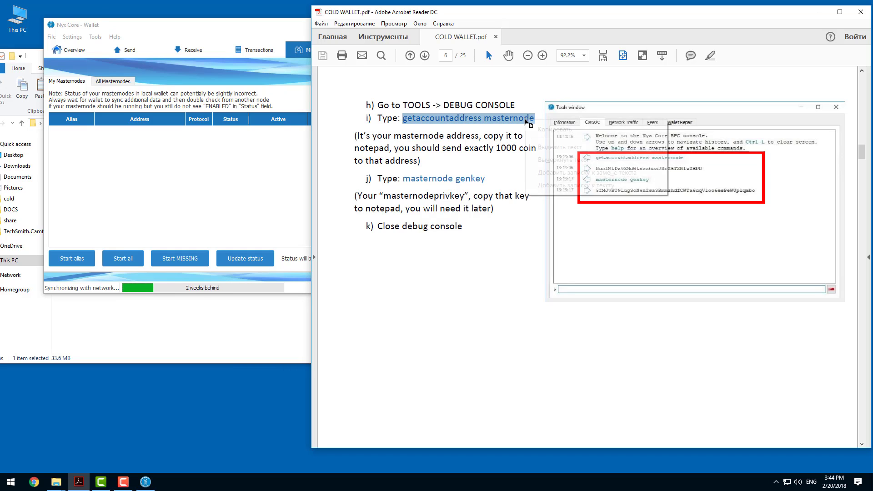
click(546, 125)
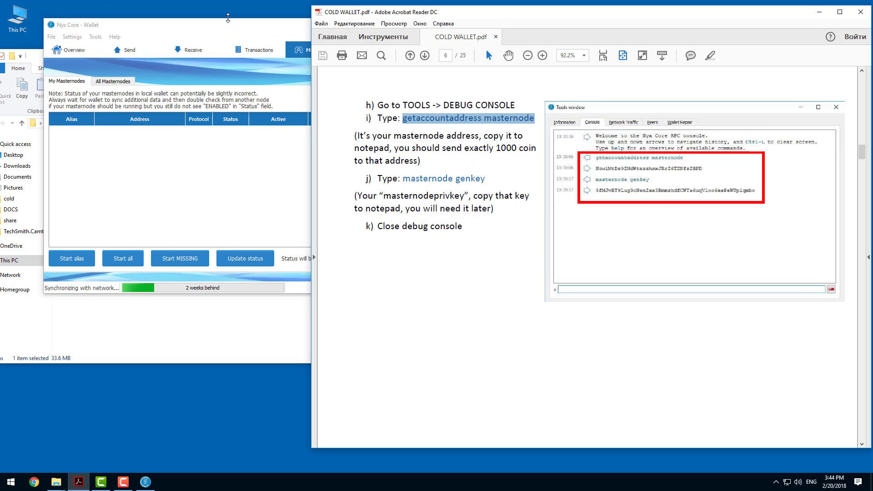
click(229, 35)
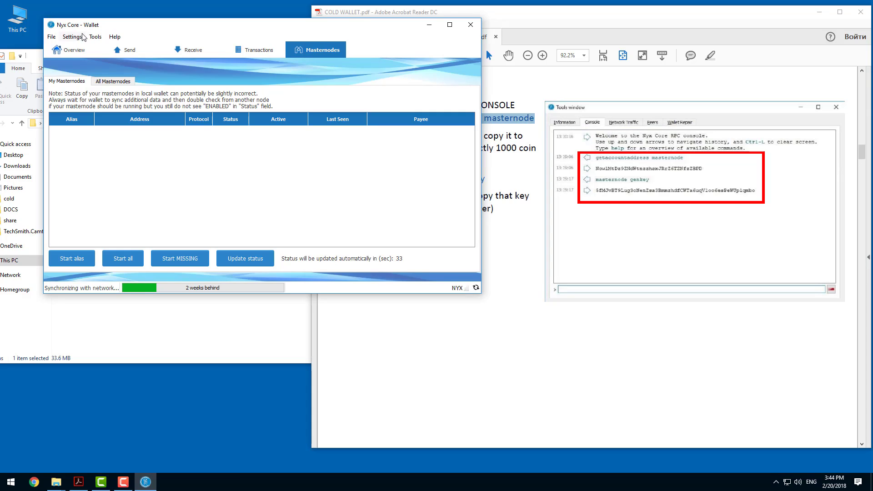
Paste and run 'getaccountaddress masternode' in the wallet's debug console
click(95, 37)
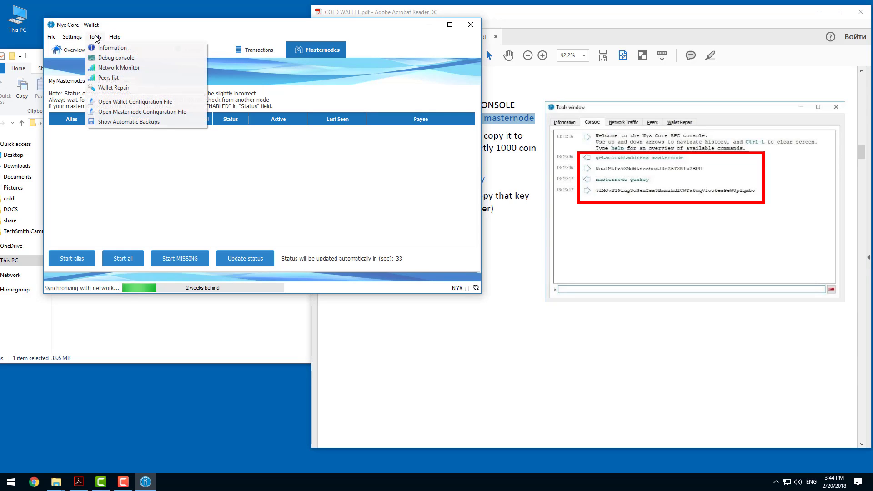
click(109, 58)
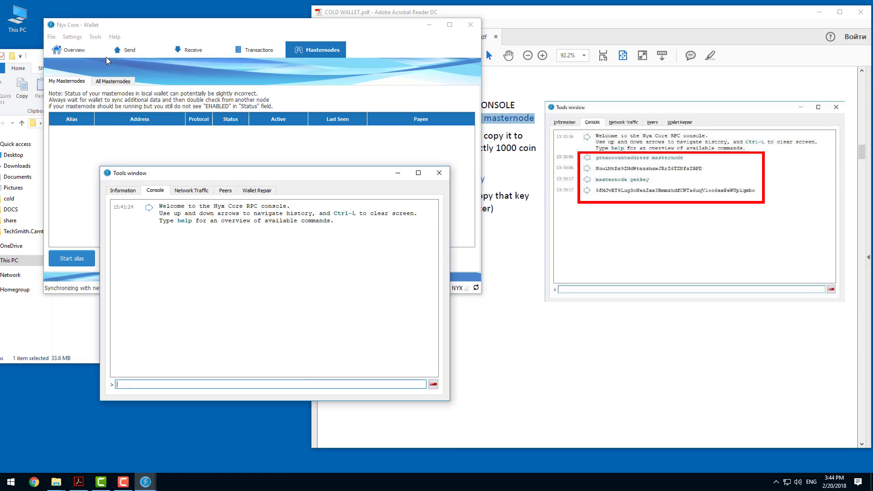
right_click(156, 385)
click(177, 434)
key(Return)
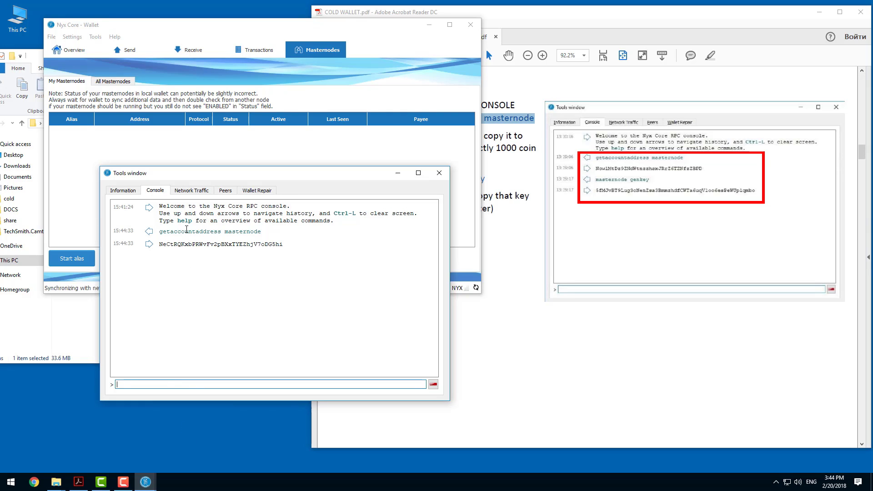
Select the returned masternode address and copy it to the clipboard
drag(161, 245, 294, 247)
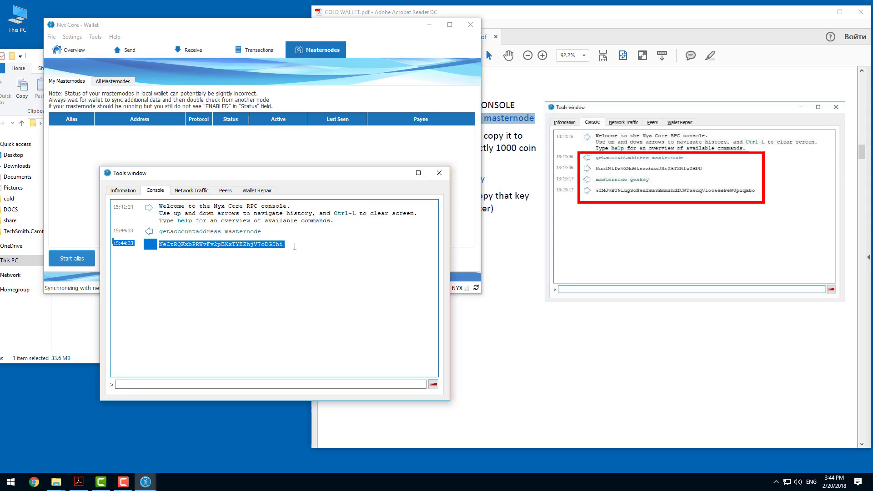
double_click(283, 241)
click(527, 73)
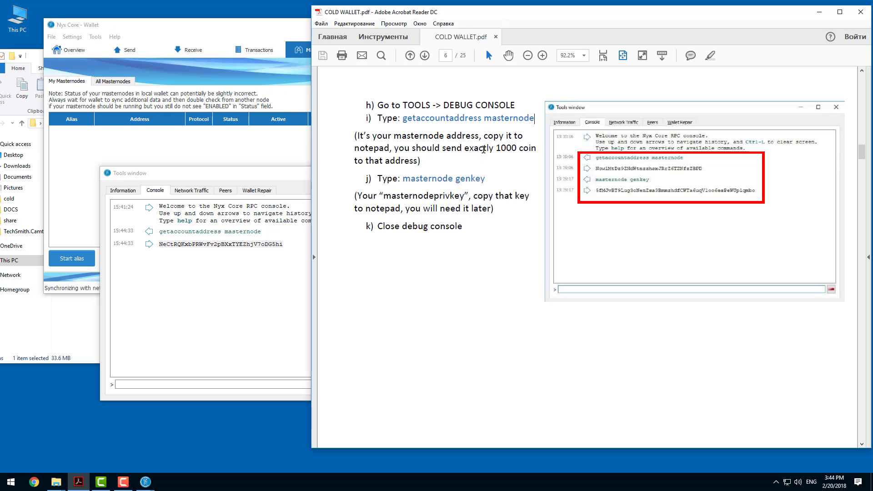
drag(497, 149, 417, 163)
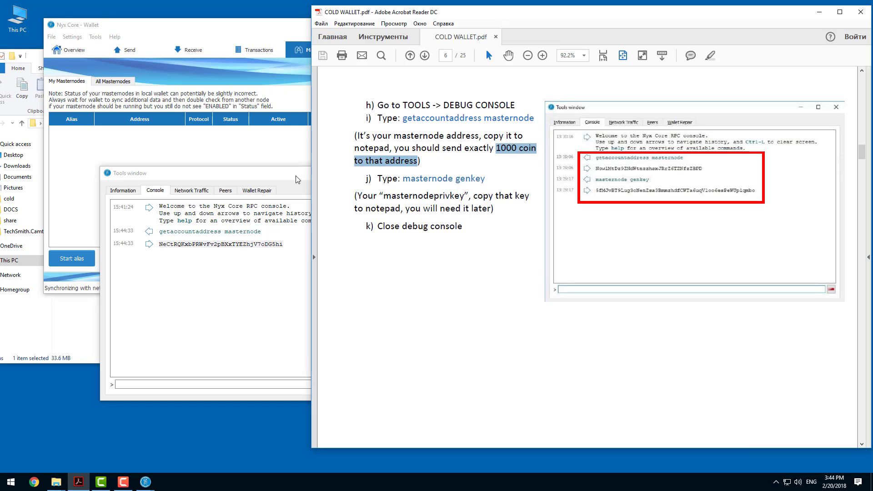
double_click(225, 246)
right_click(227, 244)
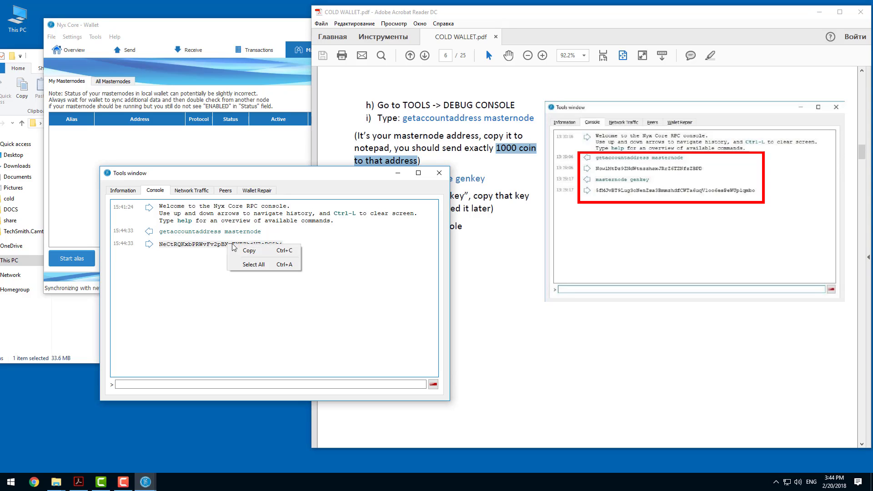
click(253, 250)
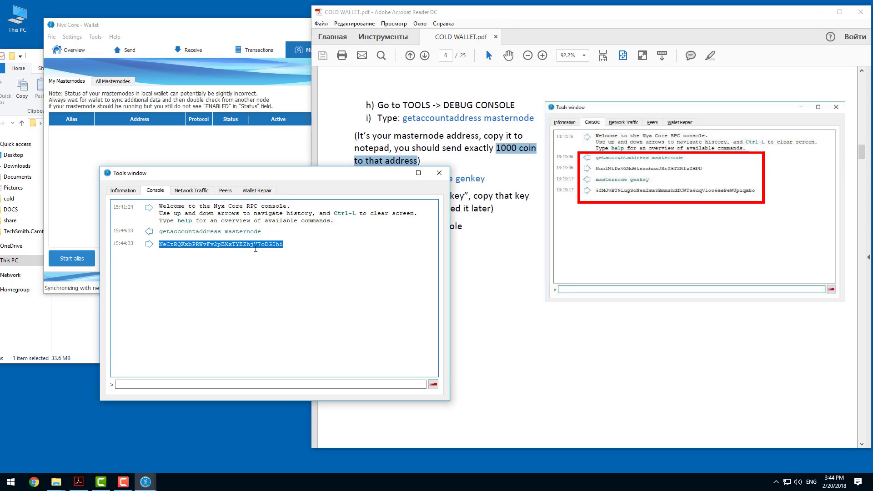
Paste the masternode address into a new Notepad note, label it 'masternode address', and move the note down
key(super+r)
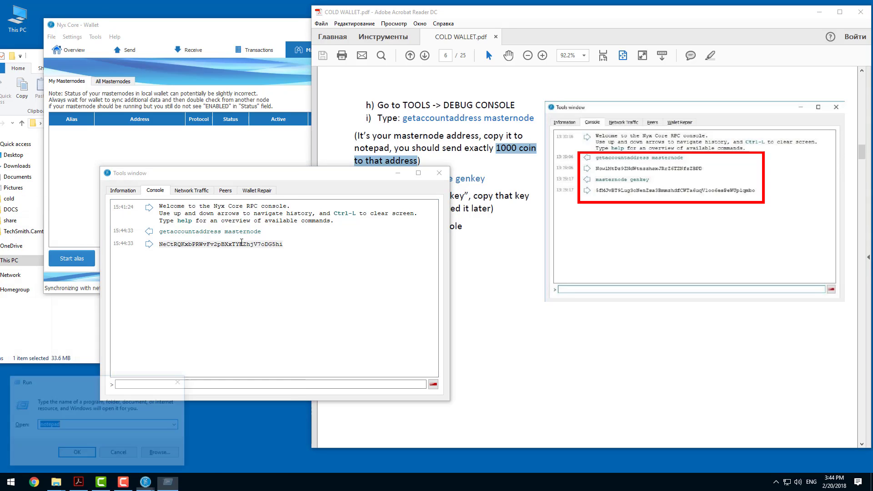
click(77, 454)
right_click(102, 295)
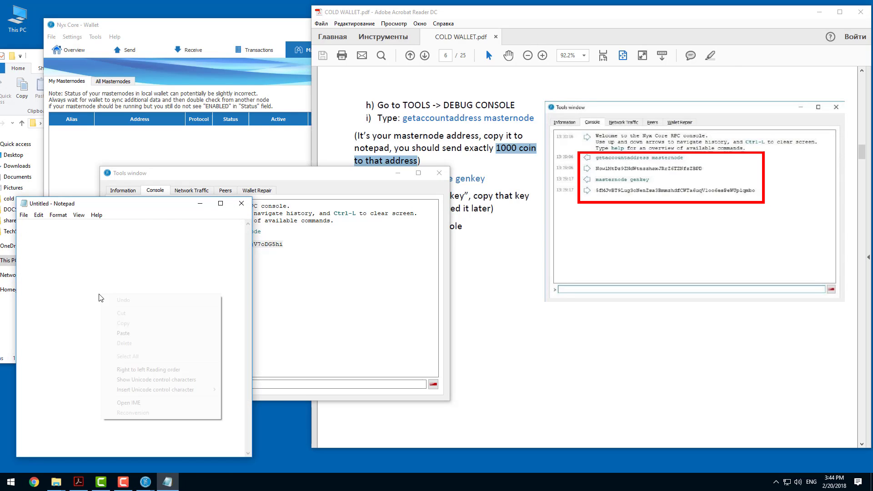
click(142, 333)
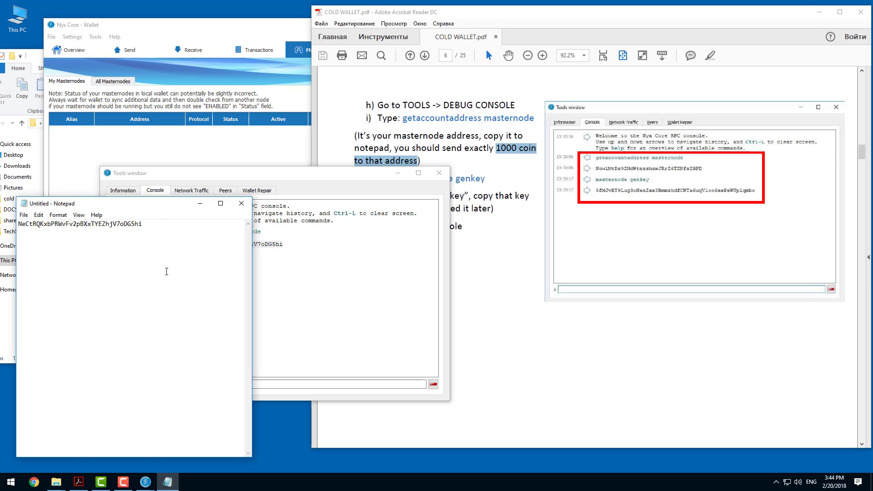
text(maste)
drag(165, 204, 170, 394)
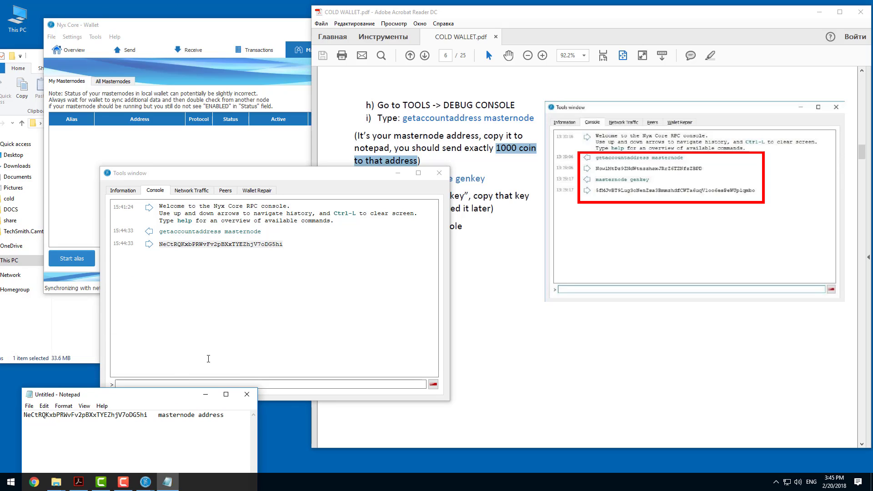
click(502, 180)
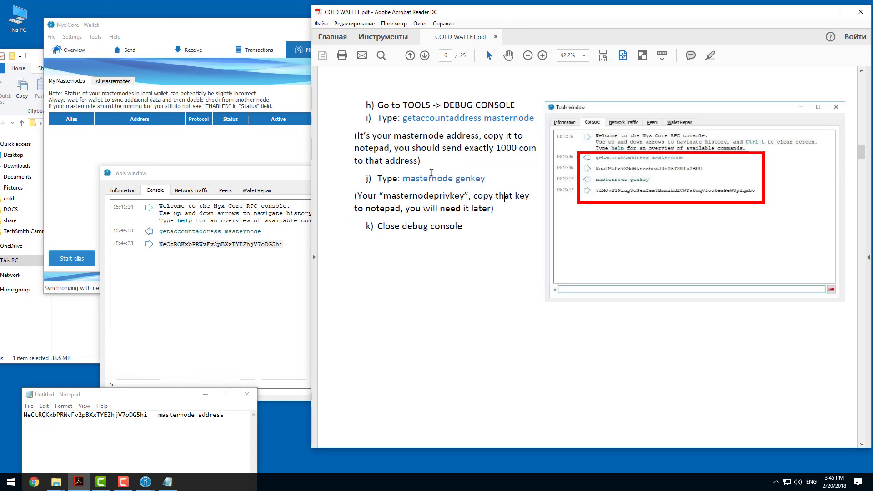
Highlight the 'masternode genkey' step in the guide, then bring the Nyx wallet forward
drag(403, 178, 486, 181)
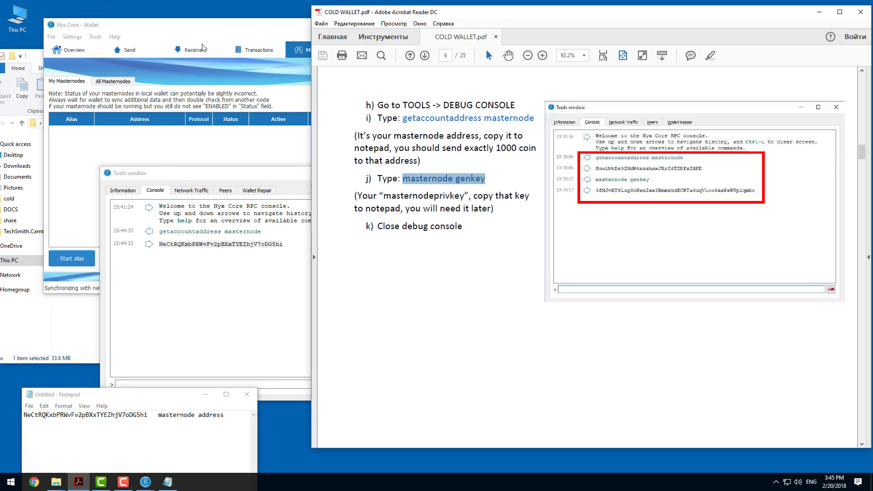
click(207, 27)
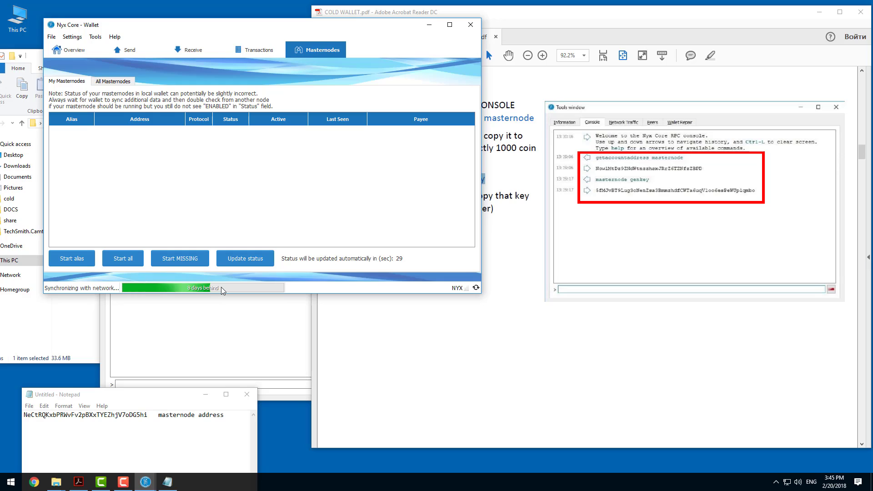
mouse_move(199, 291)
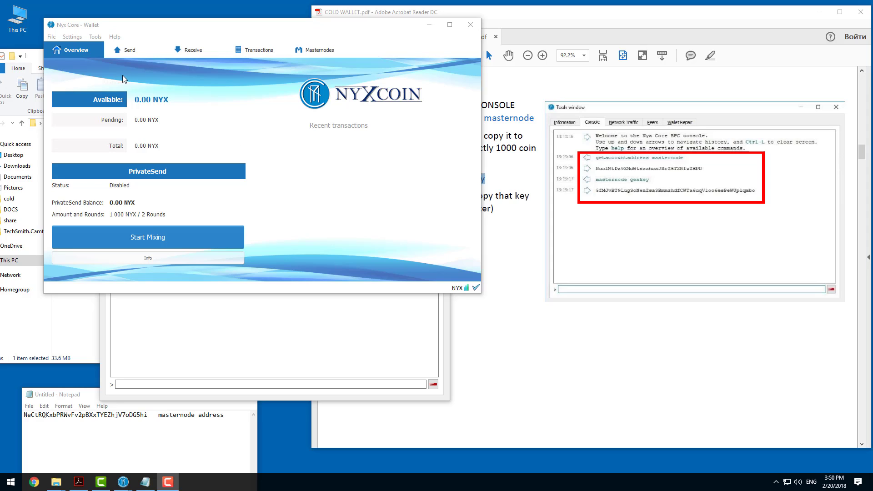
Copy the unlabelled address from the wallet's Receiving addresses list
click(55, 37)
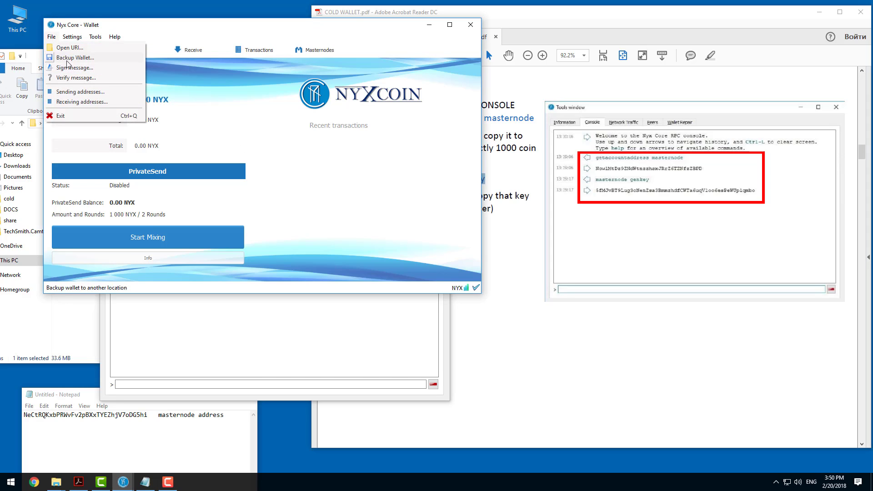
click(80, 102)
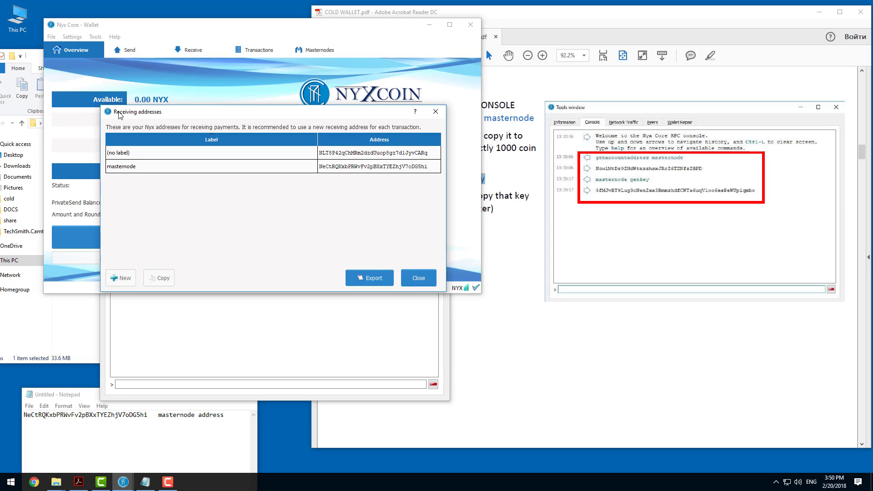
right_click(351, 155)
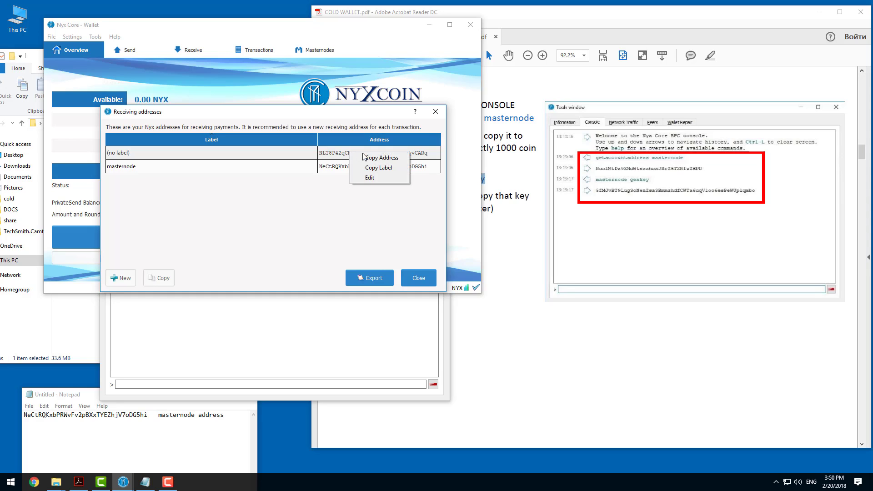
click(385, 157)
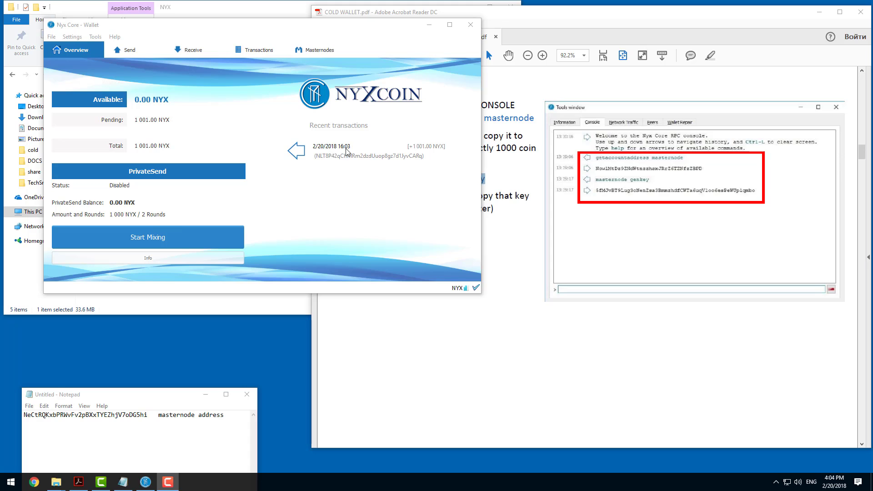
Review the Receiving addresses list and close it
click(52, 37)
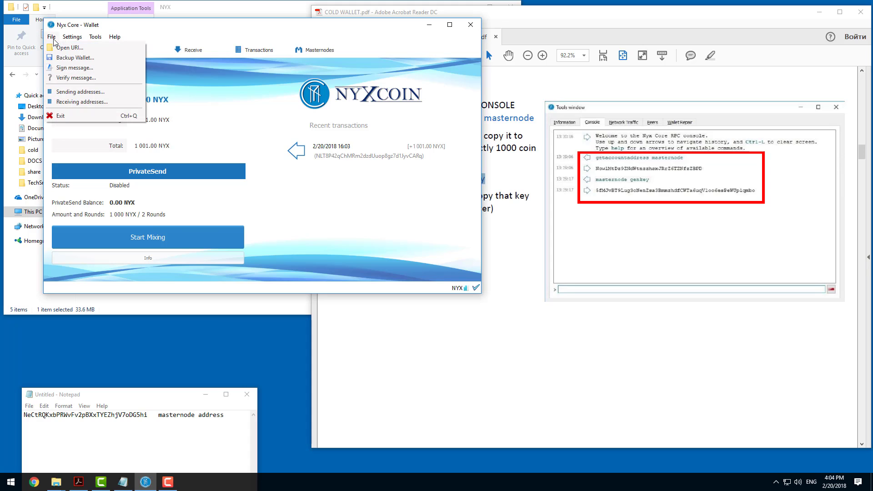
click(75, 99)
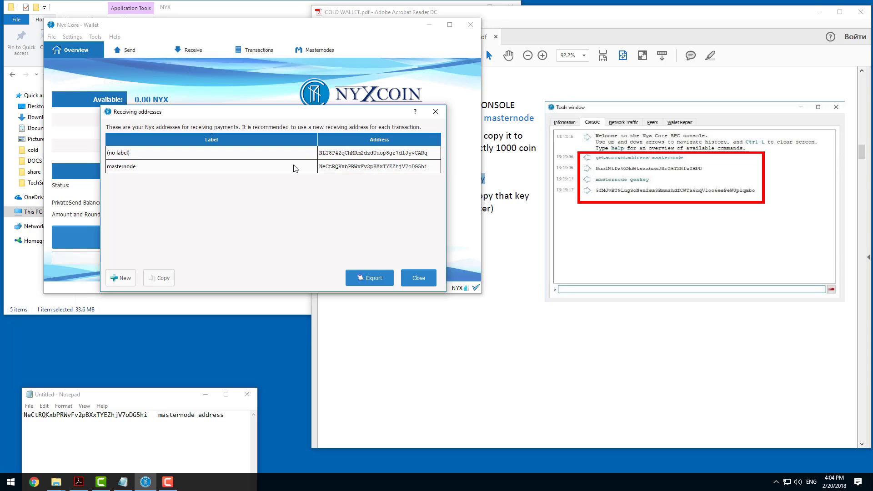
click(435, 111)
Inspect the incoming 1,001 NYX transaction's details, then return to the Overview
click(333, 152)
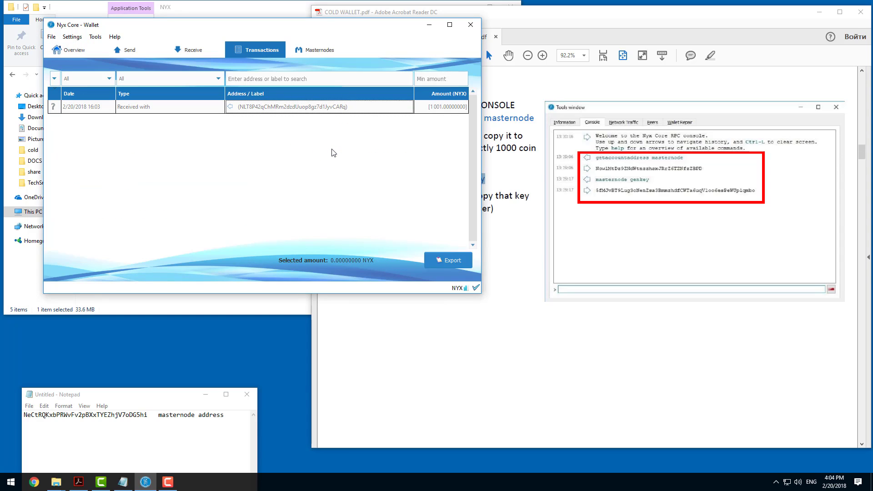
double_click(315, 107)
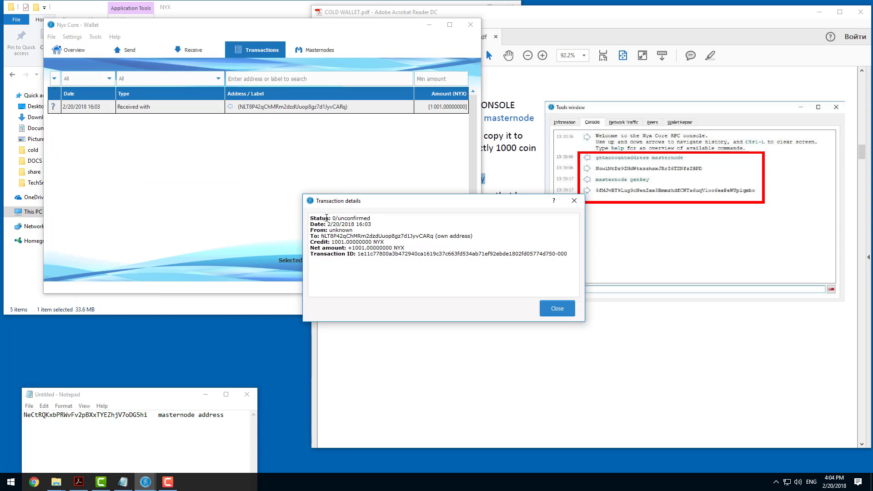
click(574, 201)
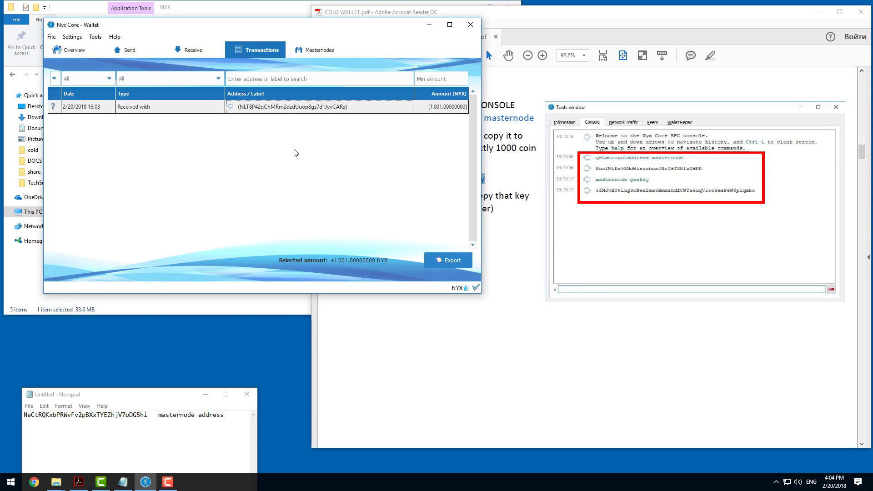
click(71, 50)
Recheck the Receiving addresses list and close it again
click(51, 36)
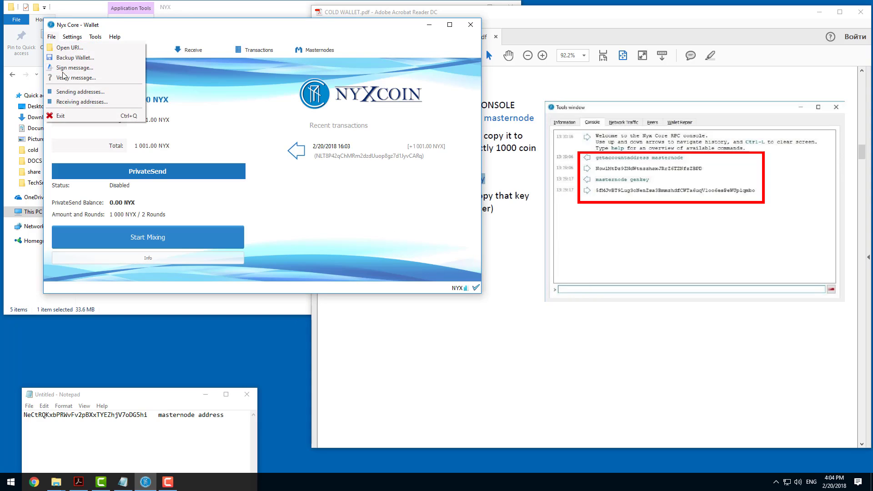
click(75, 102)
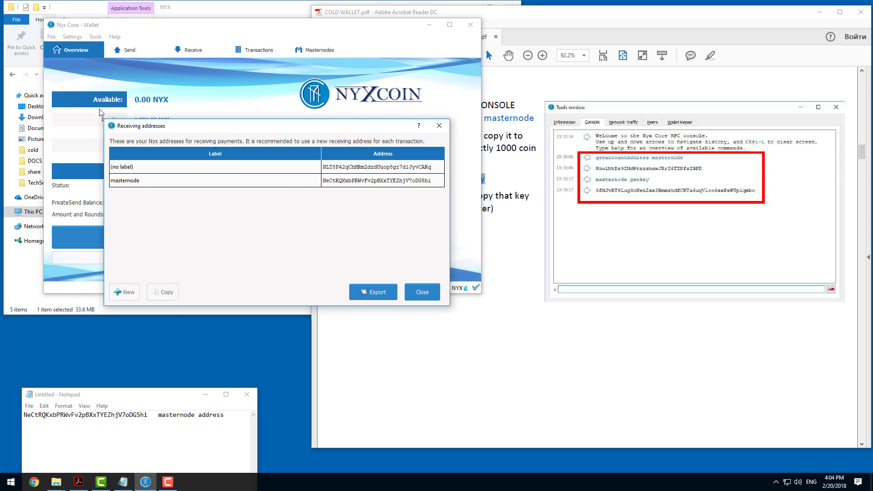
click(440, 126)
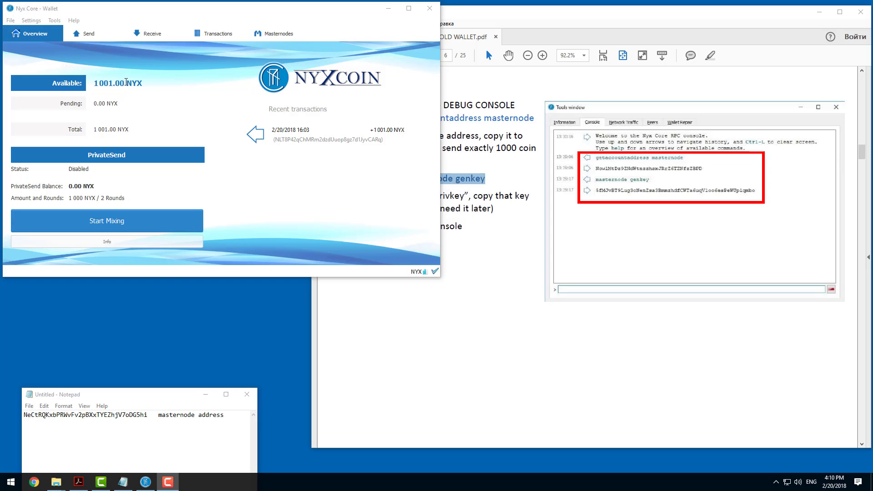
Copy the masternode address from Receiving addresses and switch to the Send page
click(10, 20)
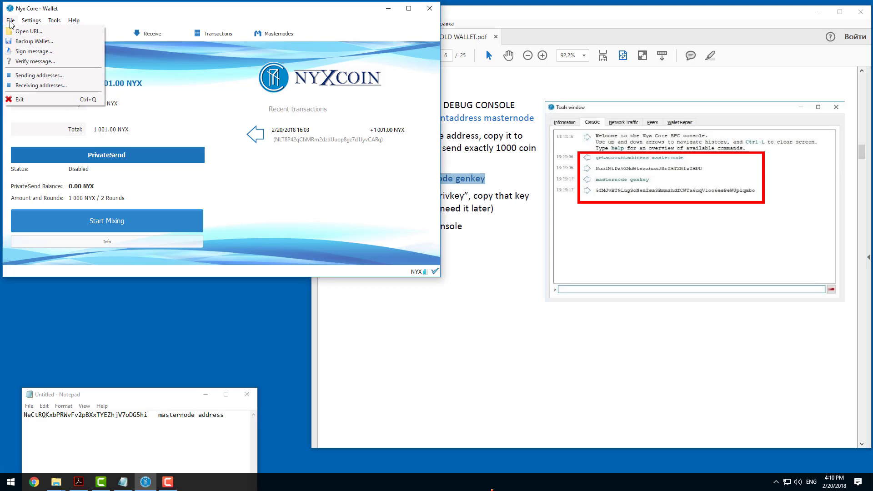
click(45, 87)
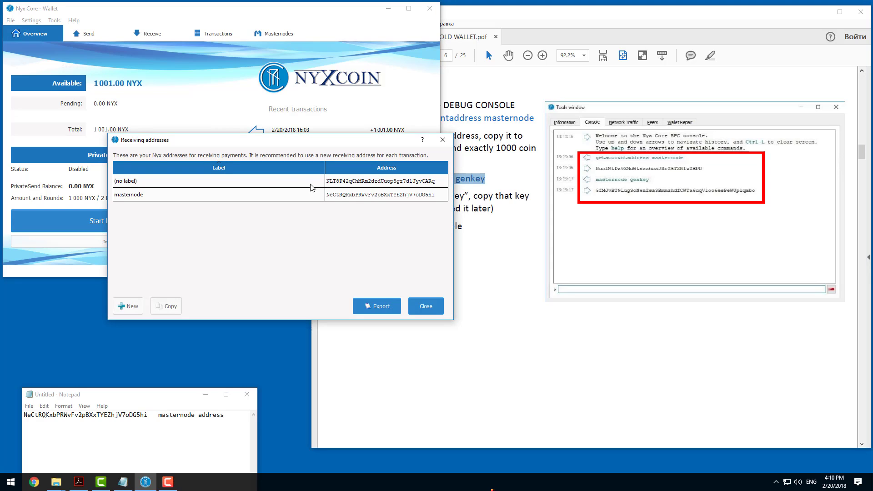
right_click(355, 195)
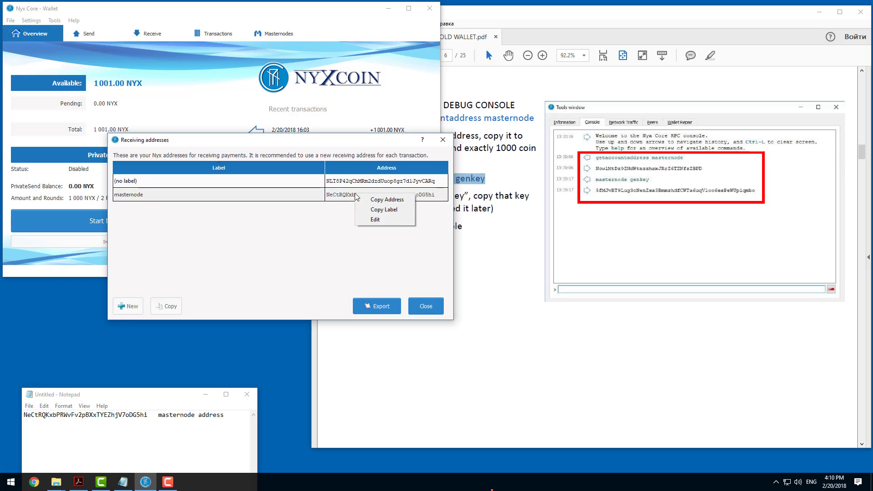
click(377, 200)
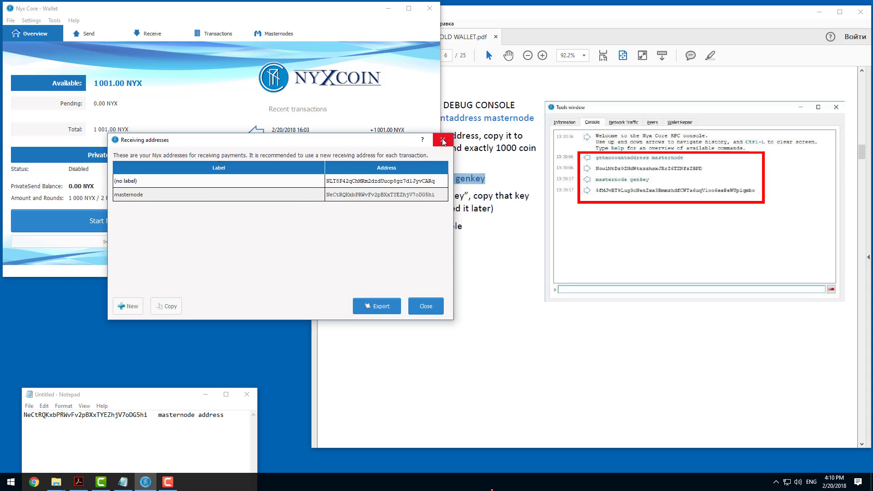
click(443, 140)
click(89, 32)
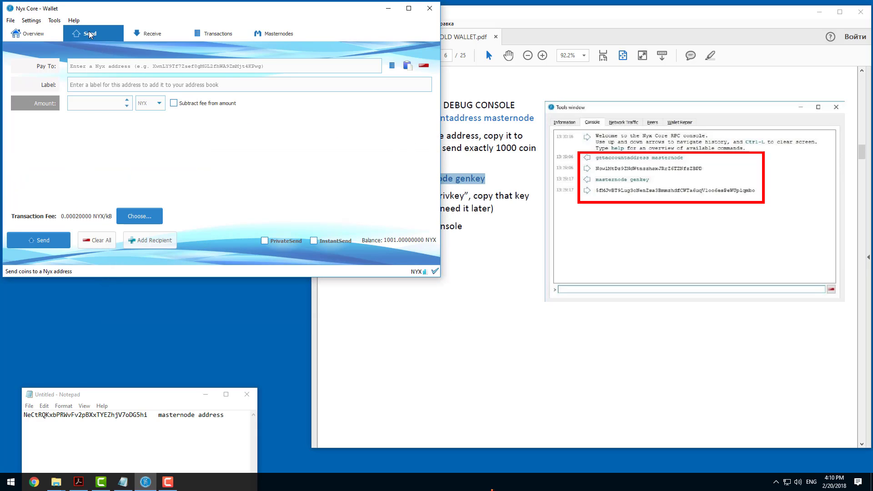
Paste the masternode address as recipient and send exactly 1000 NYX, confirming the payment
right_click(93, 64)
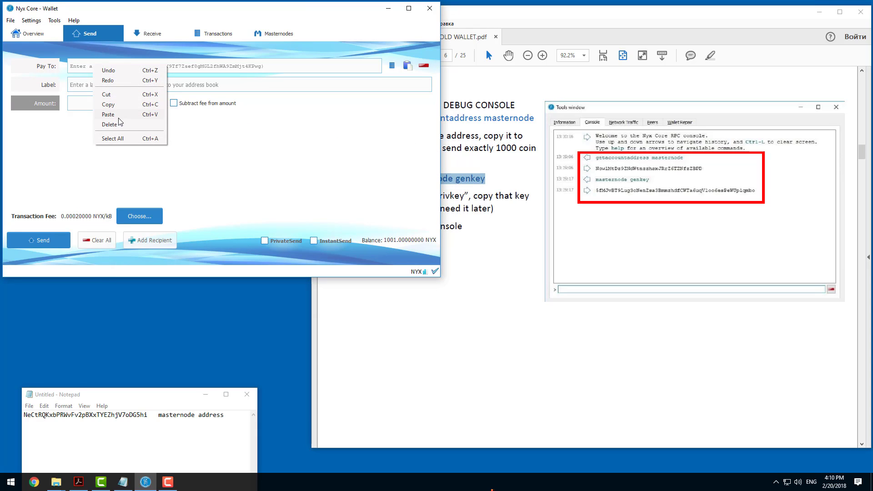
click(120, 116)
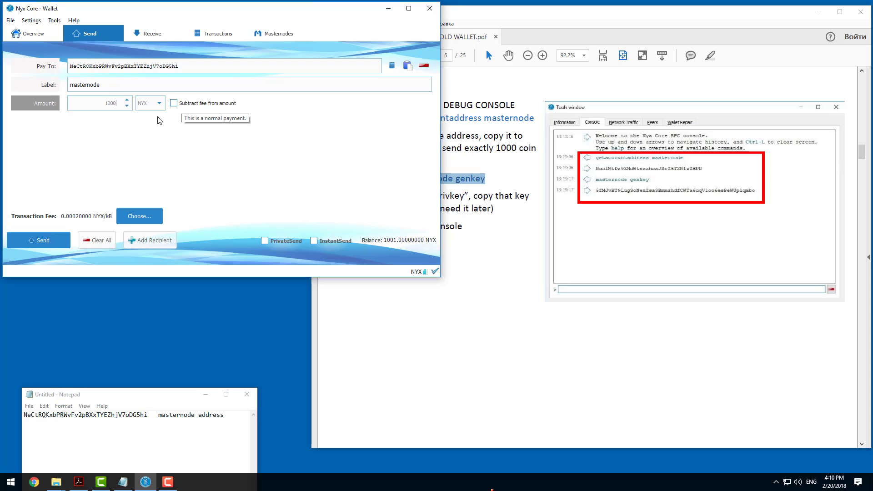
click(50, 239)
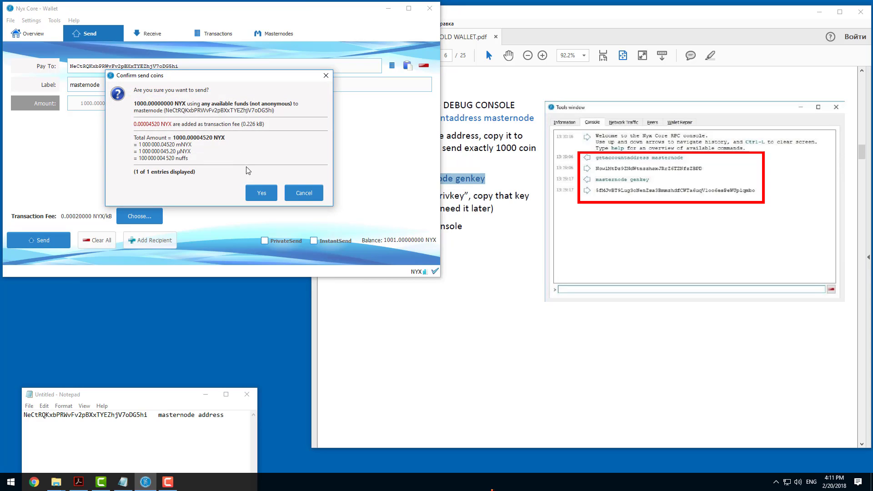
click(257, 193)
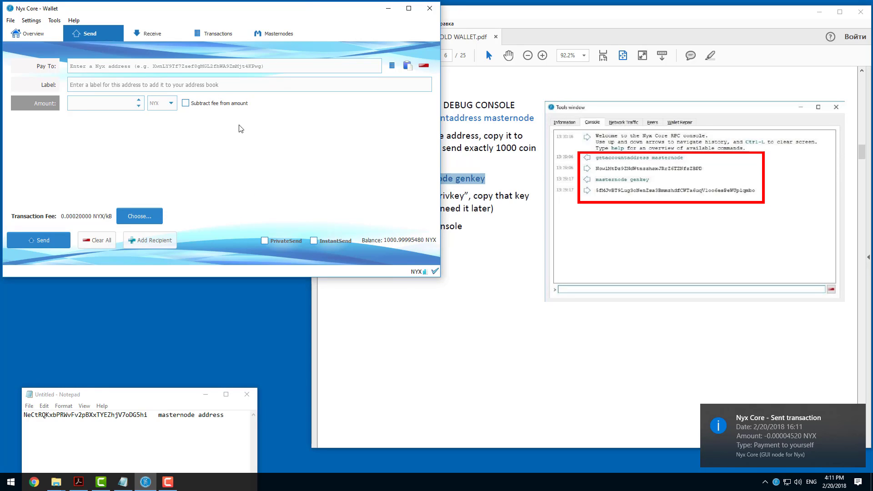
Check the transaction history for the unconfirmed Payment to yourself of -0.00004520 NYX
click(34, 33)
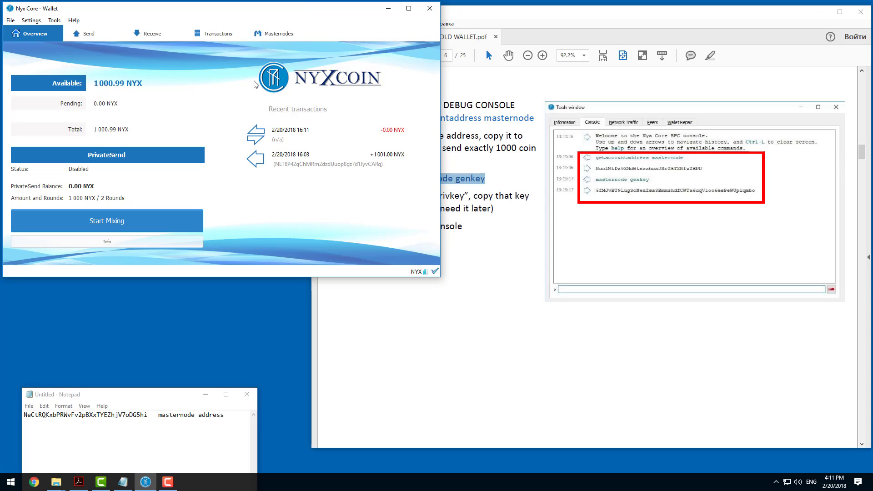
click(219, 34)
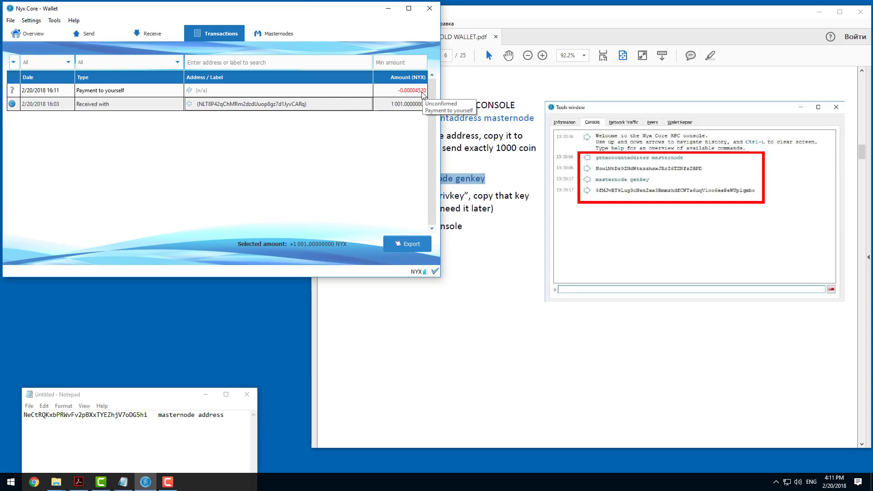
click(489, 153)
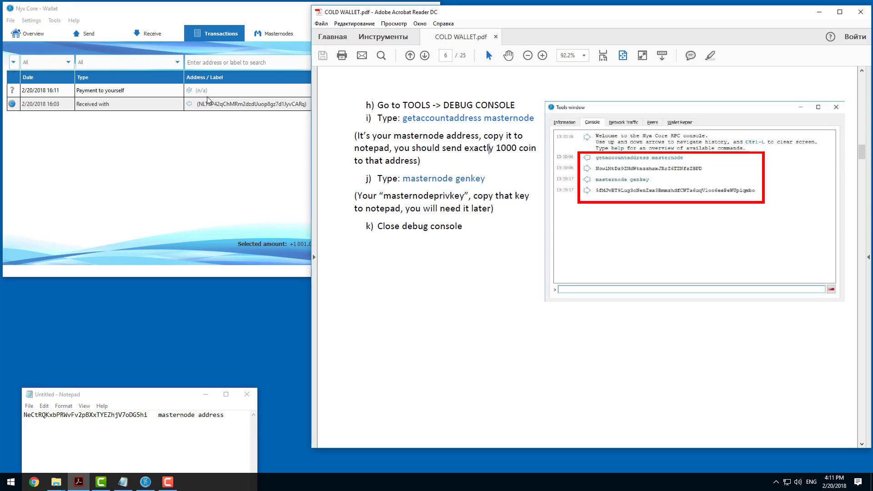
click(251, 97)
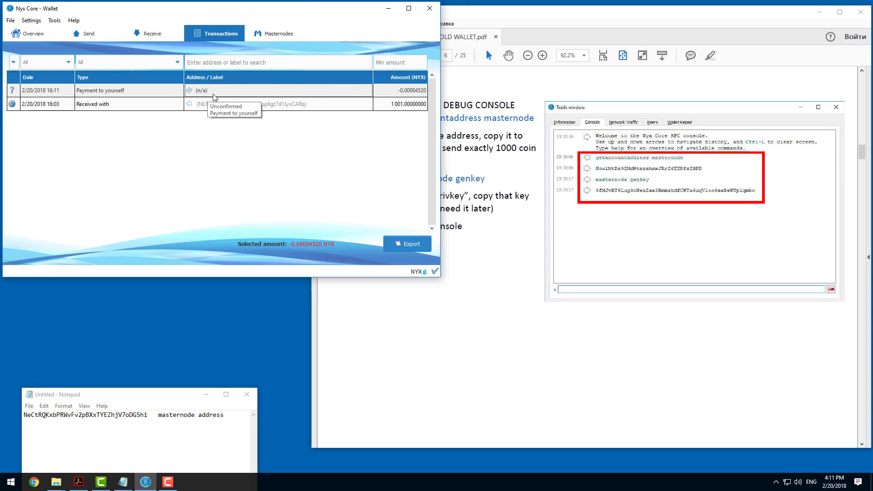
click(14, 22)
click(14, 22)
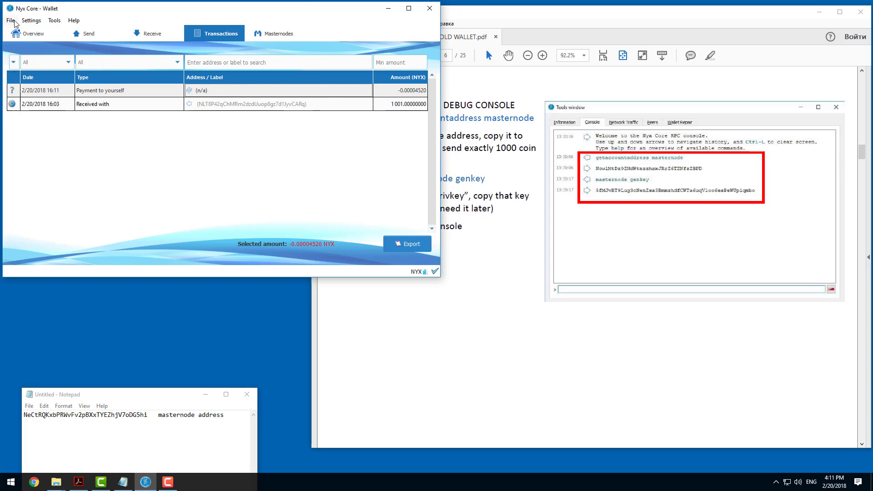
click(29, 34)
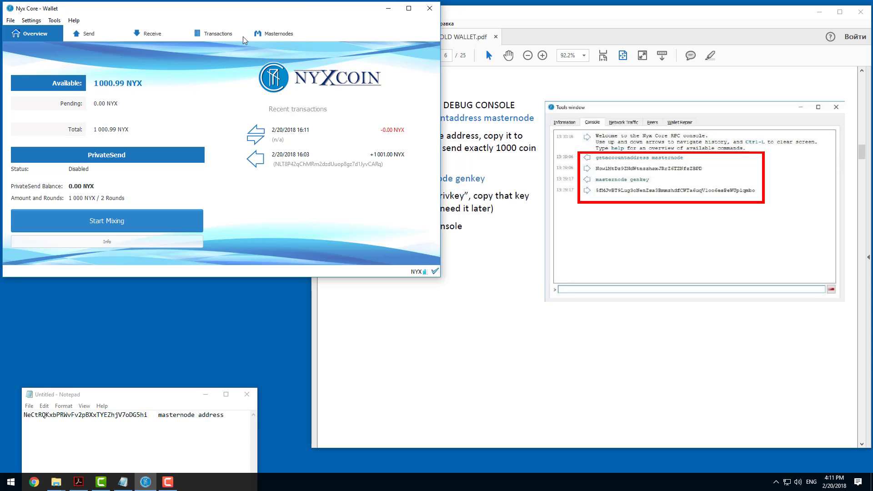
click(219, 34)
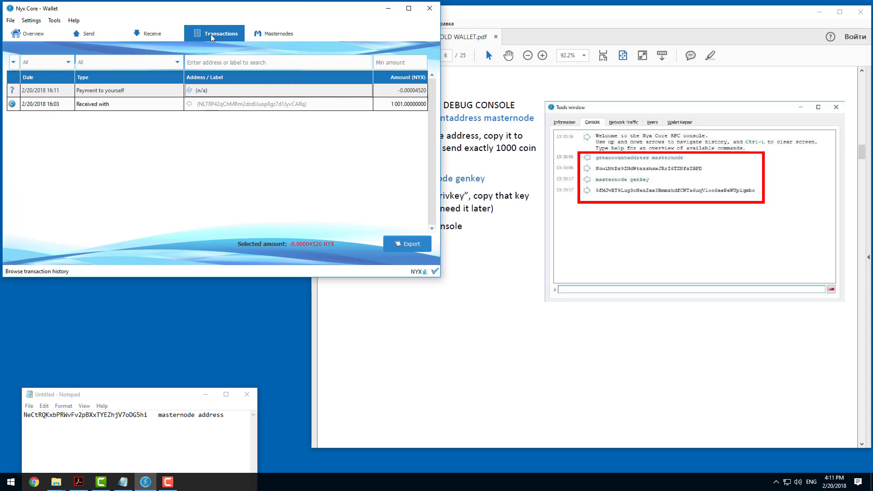
Review the payment's details (0/unconfirmed, broadcast through 6 nodes), close them, and return to the guide
double_click(205, 93)
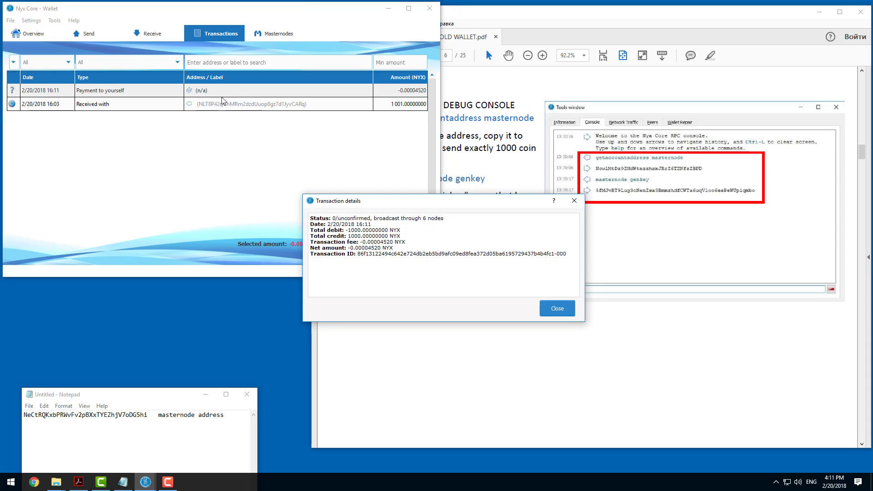
double_click(333, 219)
click(550, 309)
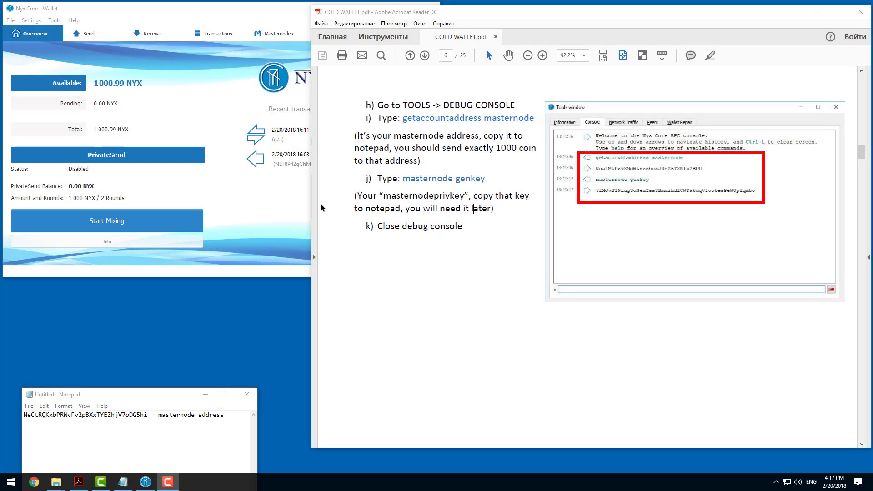
click(275, 206)
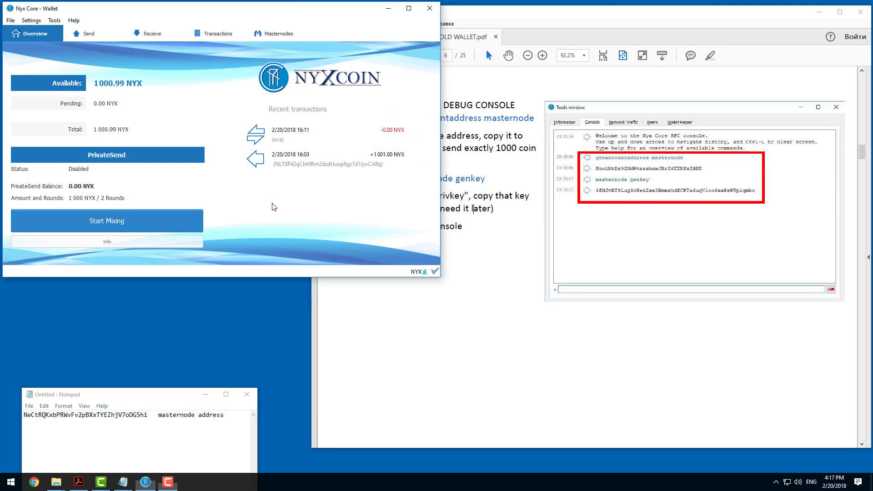
click(462, 195)
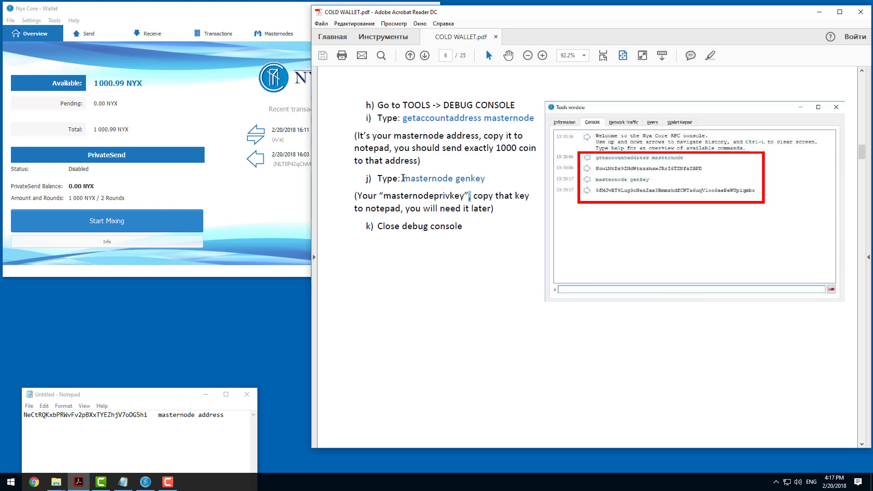
Copy 'masternode genkey' from the guide and run it in the wallet's debug console
drag(403, 181, 481, 179)
right_click(466, 180)
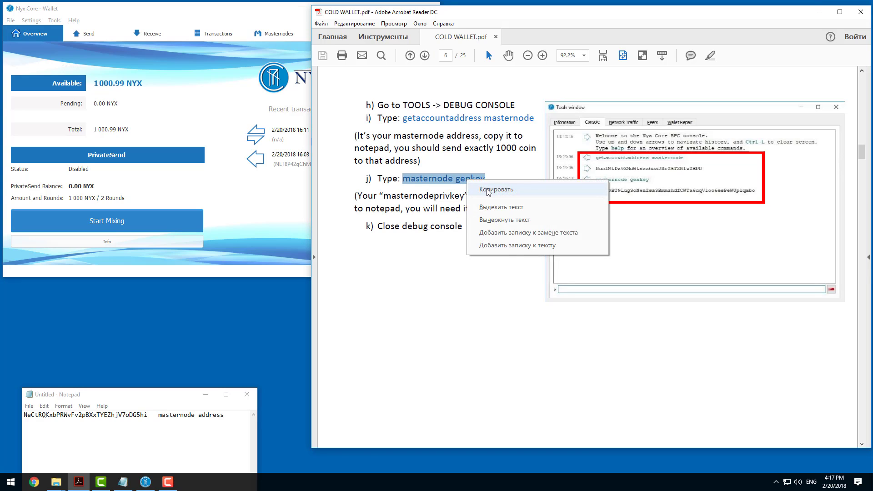
click(486, 188)
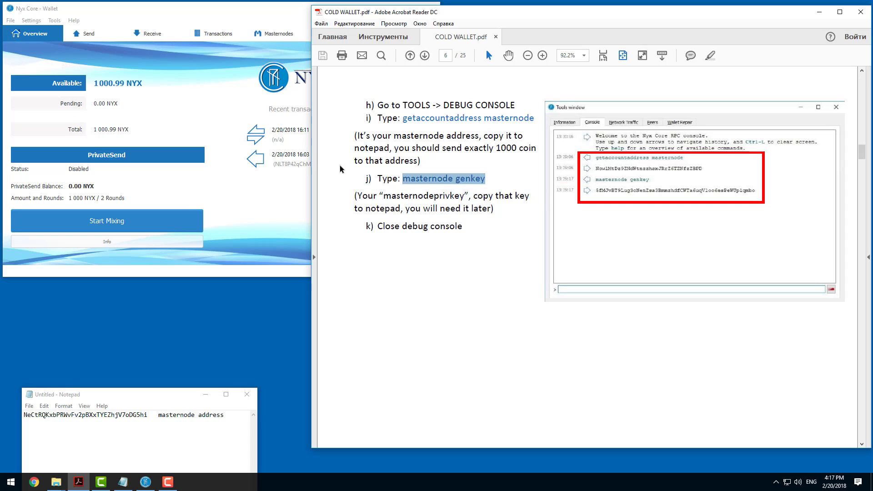
click(274, 194)
click(54, 20)
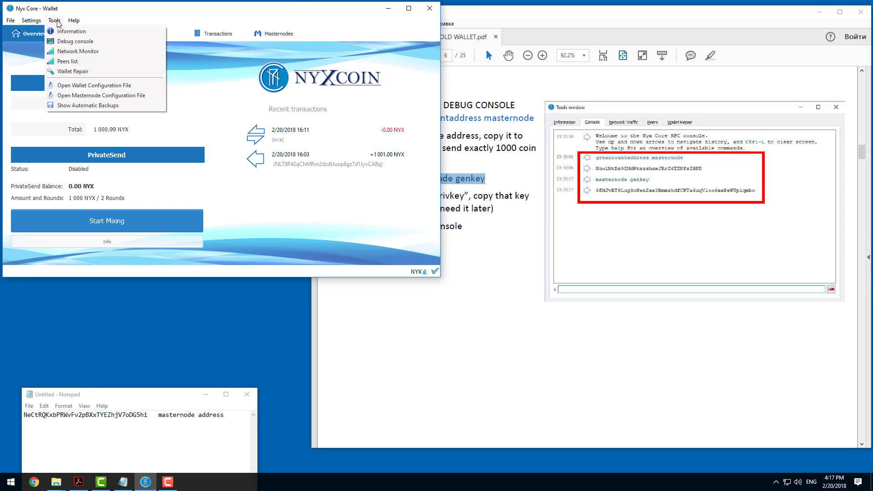
click(63, 42)
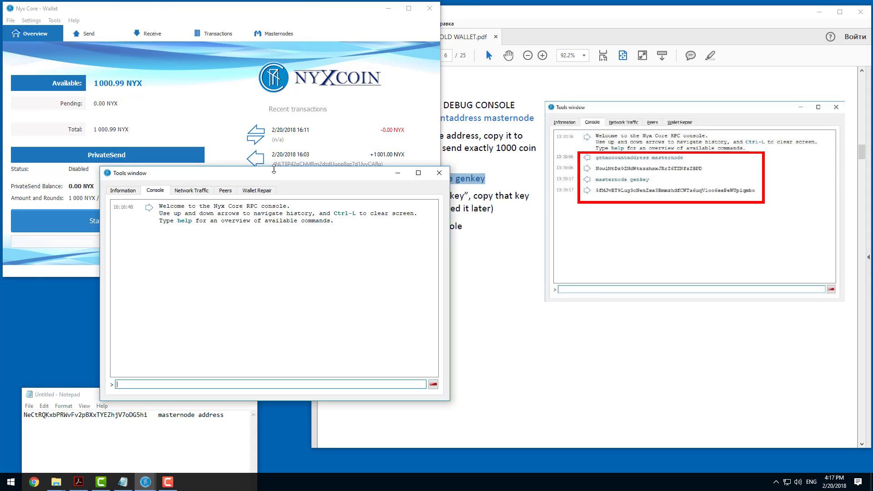
right_click(209, 385)
click(238, 433)
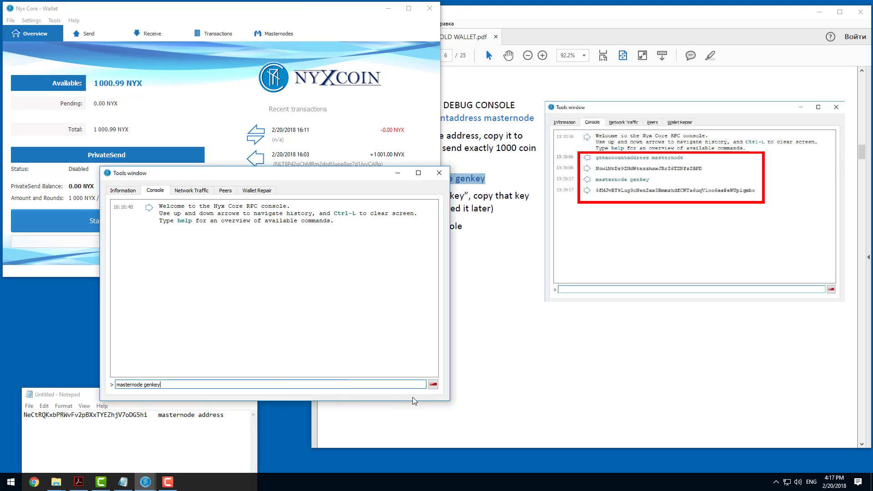
key(Return)
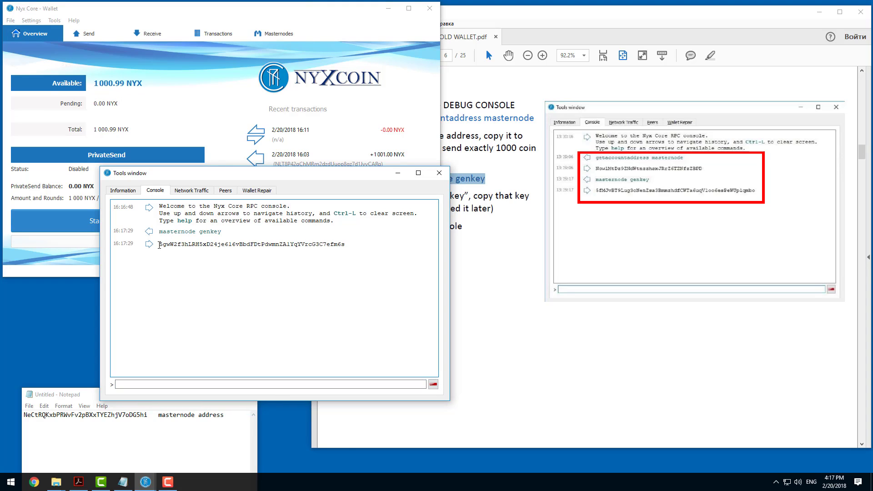
Paste the generated private key onto line 2 of the note labelled 'priv key', then close the console
double_click(158, 246)
double_click(184, 242)
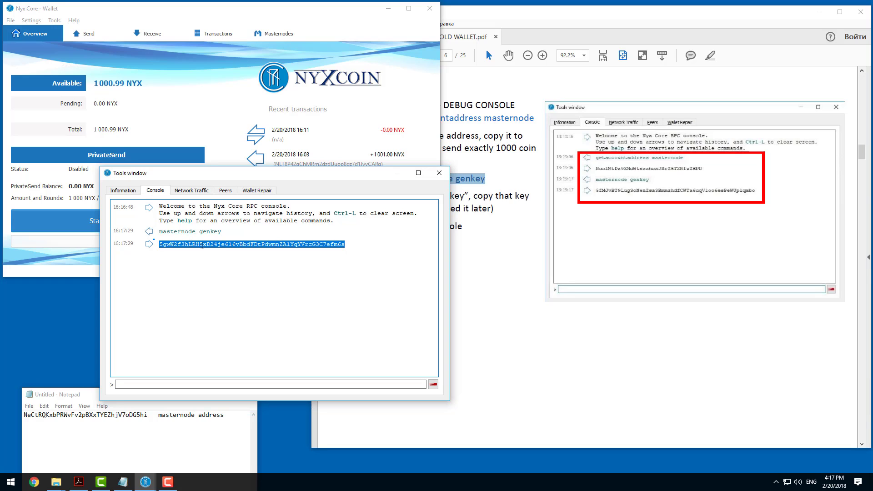
right_click(226, 244)
click(241, 248)
click(158, 422)
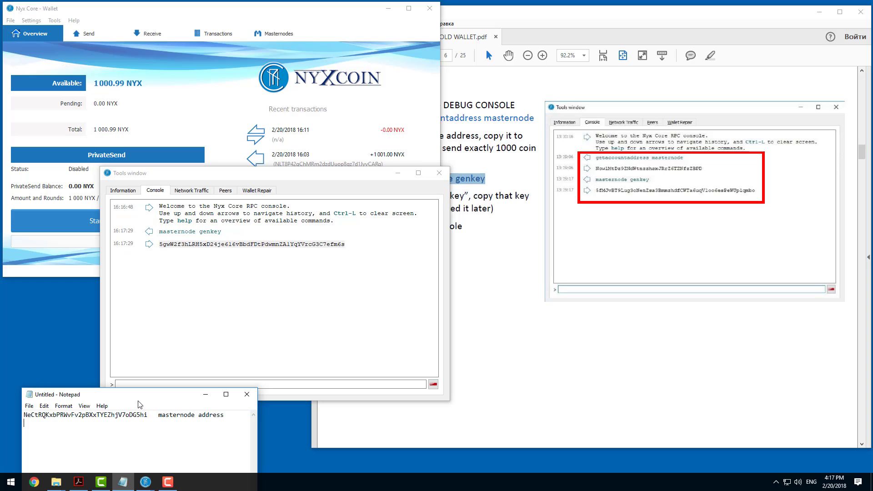
key(ctrl+v)
text(pri)
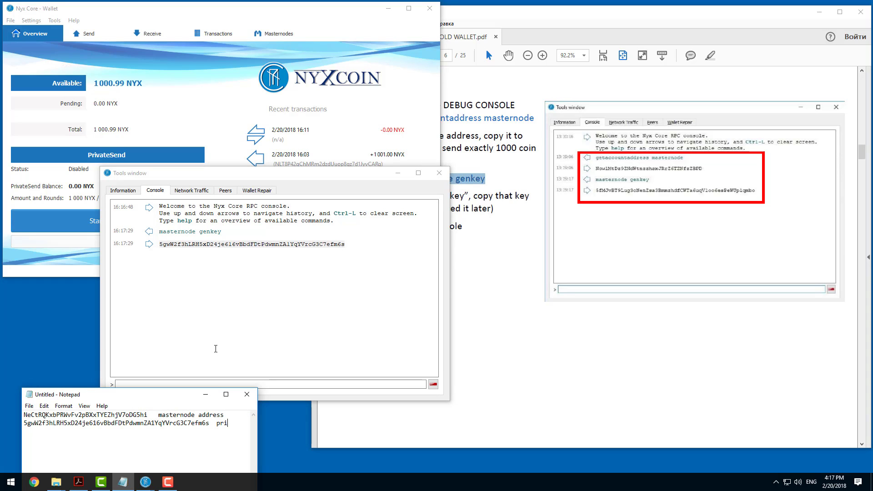
text(v key)
click(313, 245)
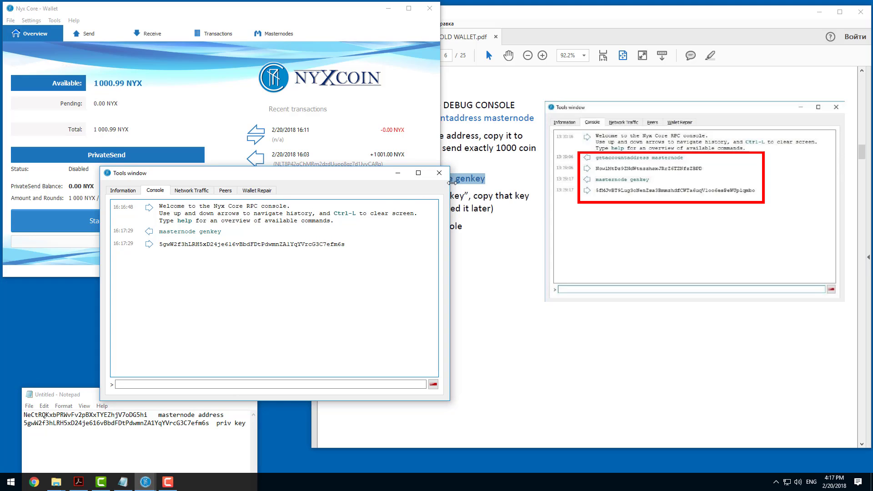
click(439, 173)
click(479, 238)
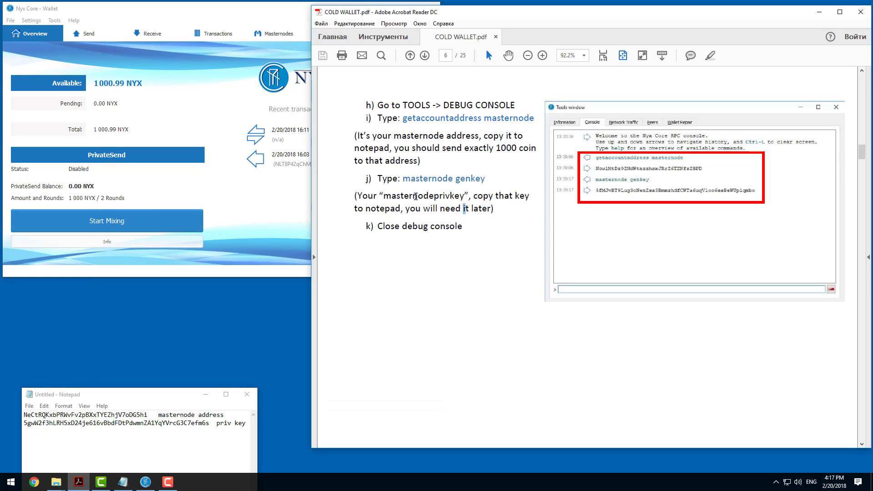
Copy the 'masternode outputs' command from page 9 of the guide, then return to the wallet's transactions
scroll(416, 196, down, 5)
scroll(451, 211, up, 3)
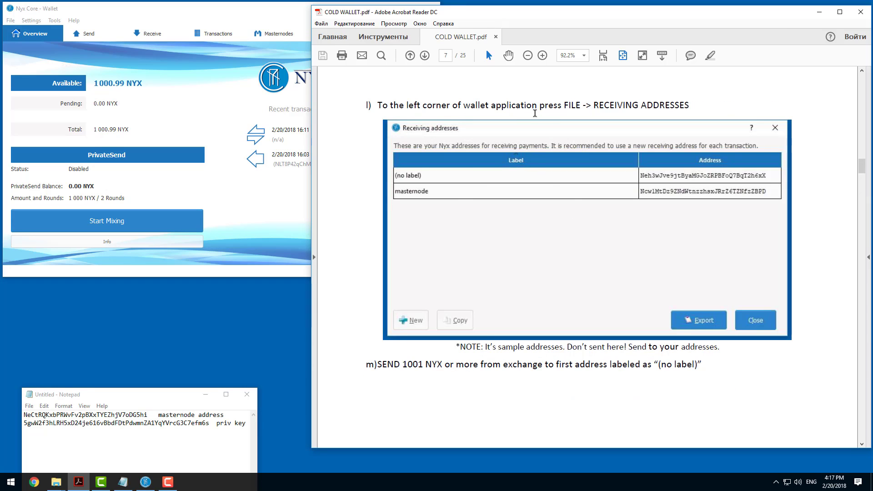
scroll(572, 237, down, 2)
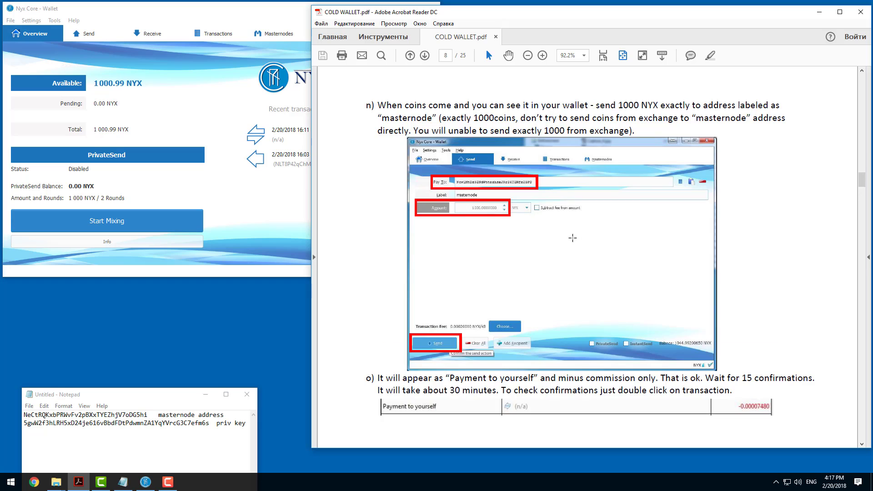
scroll(542, 215, down, 2)
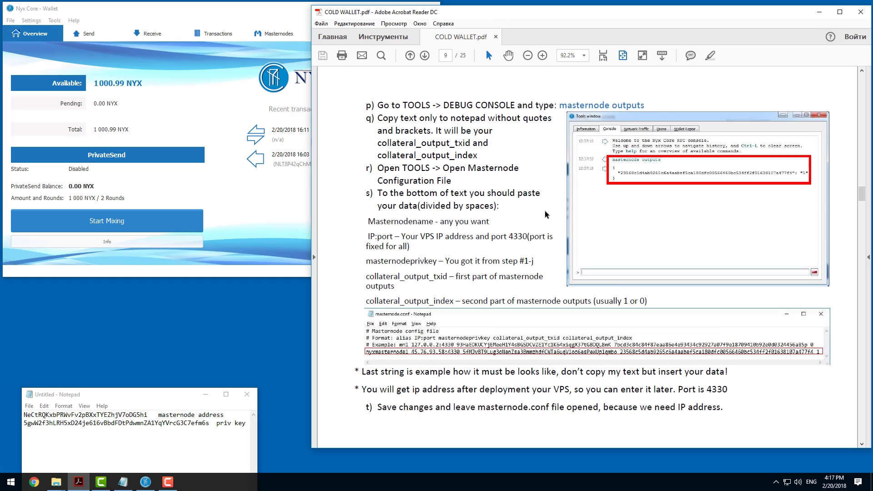
scroll(538, 193, up, 2)
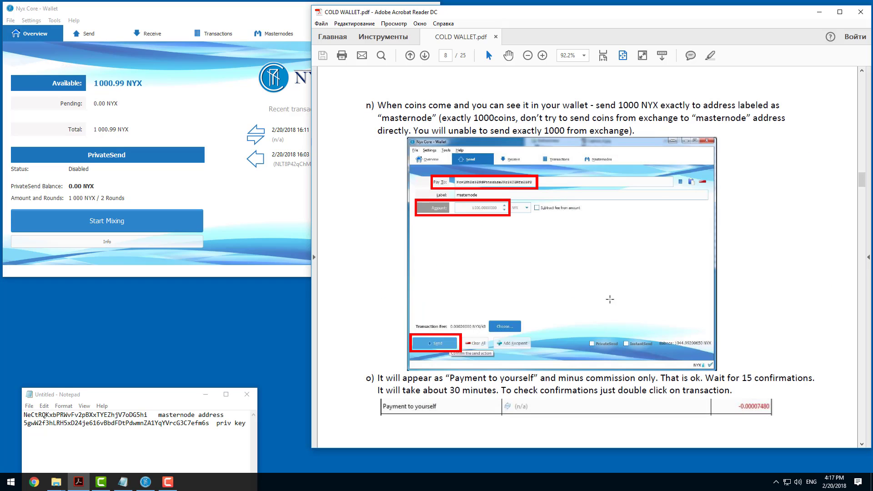
scroll(591, 296, down, 2)
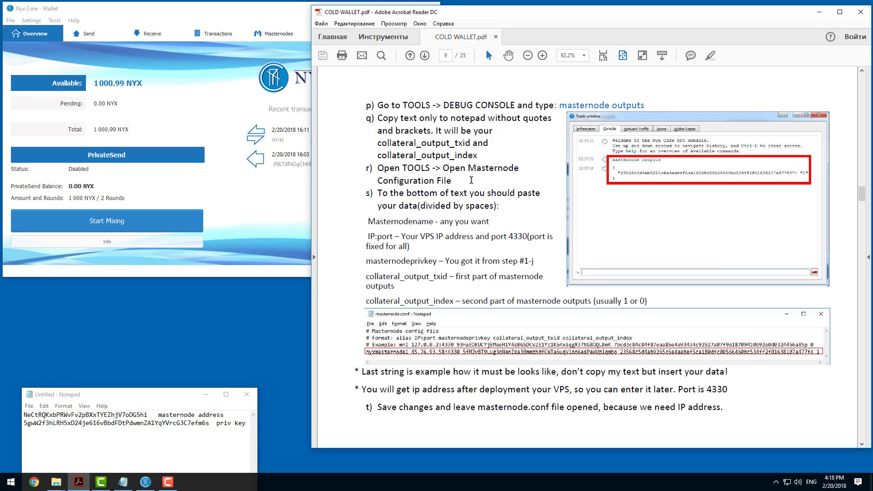
drag(562, 105, 644, 107)
right_click(631, 108)
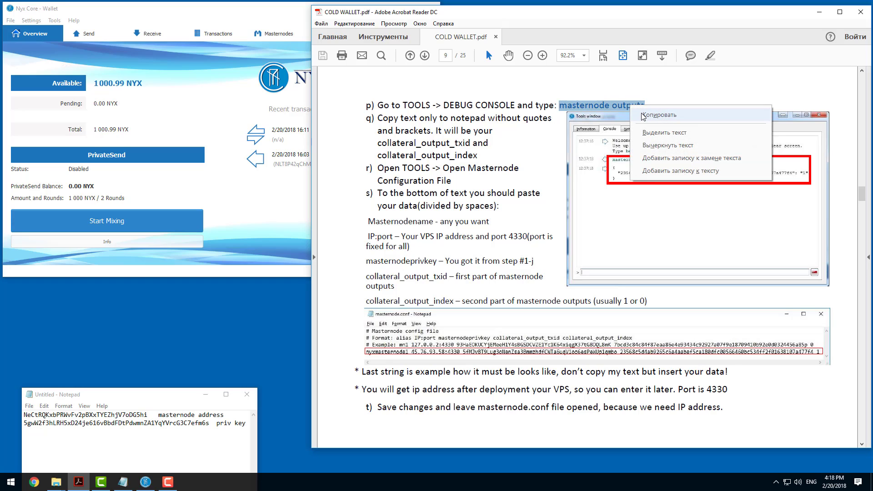
click(659, 115)
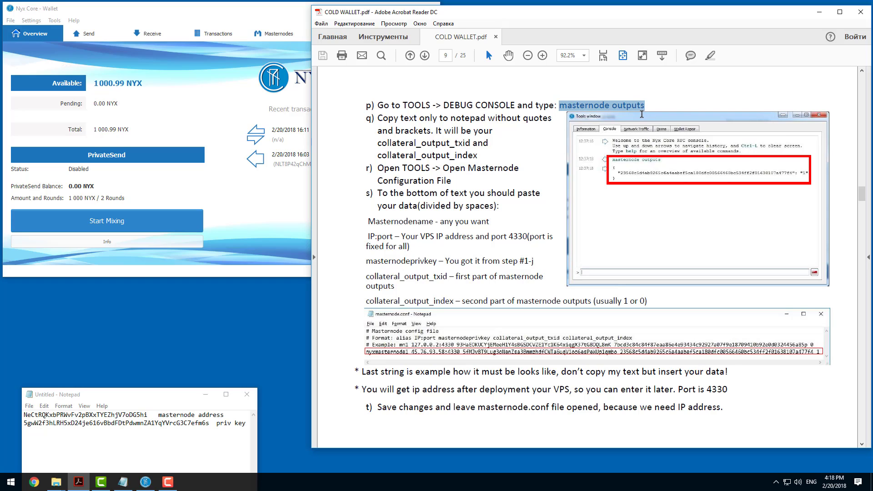
click(275, 140)
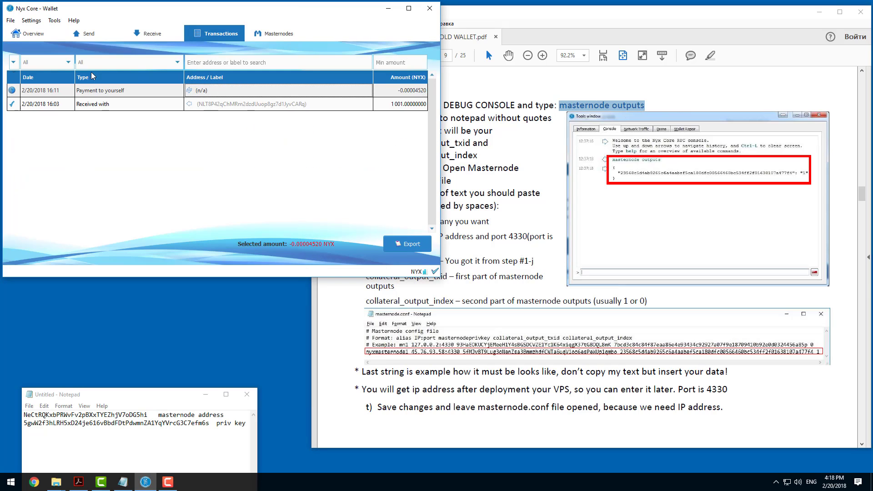
Run the pasted 'masternode outputs' command in the wallet's Debug console
click(32, 33)
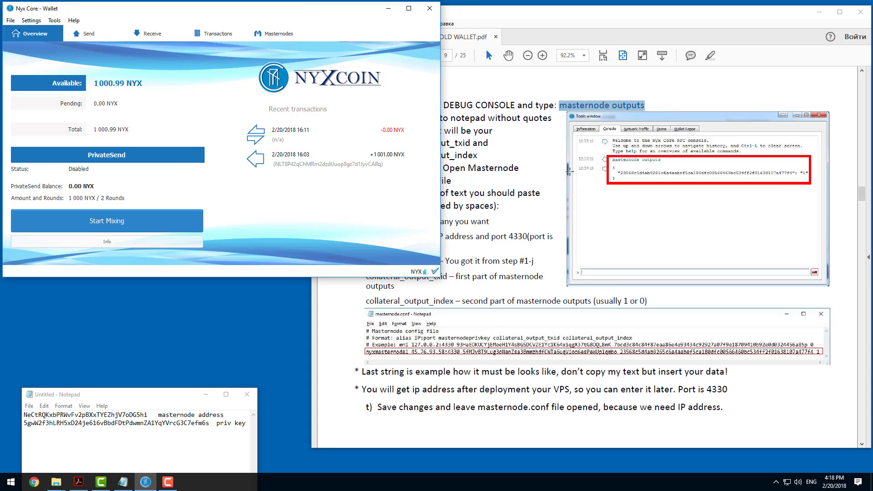
click(54, 20)
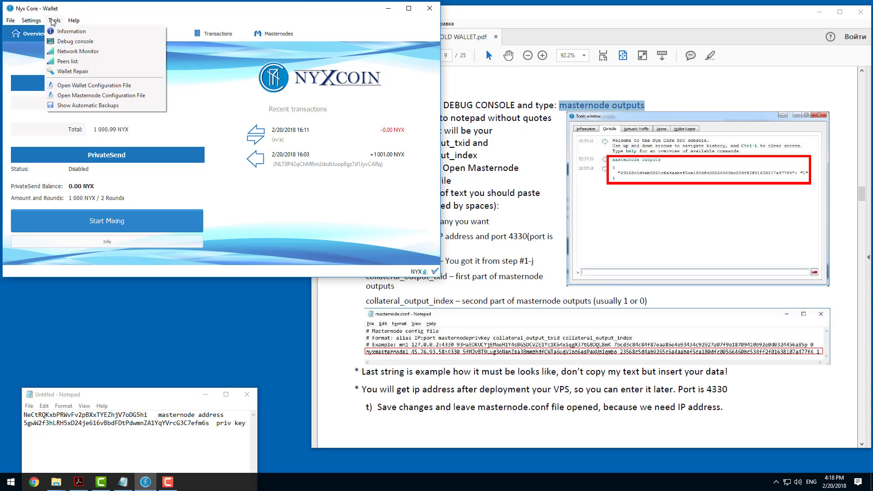
click(67, 44)
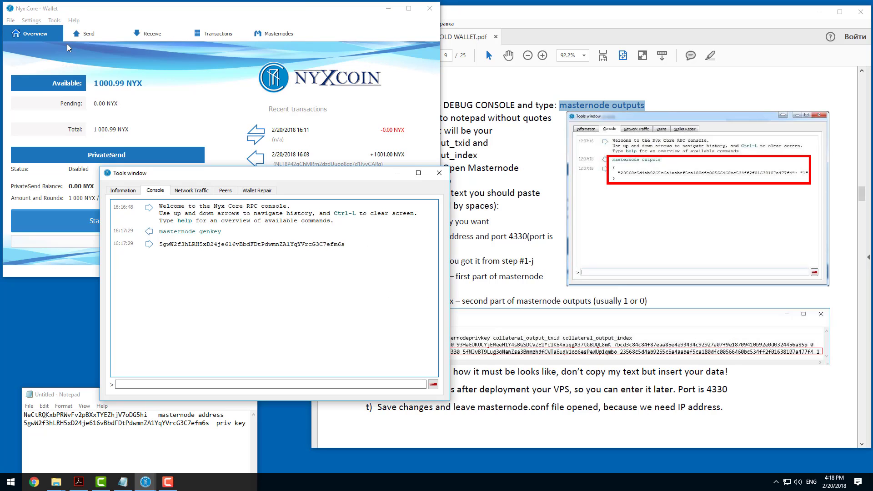
right_click(195, 385)
click(216, 438)
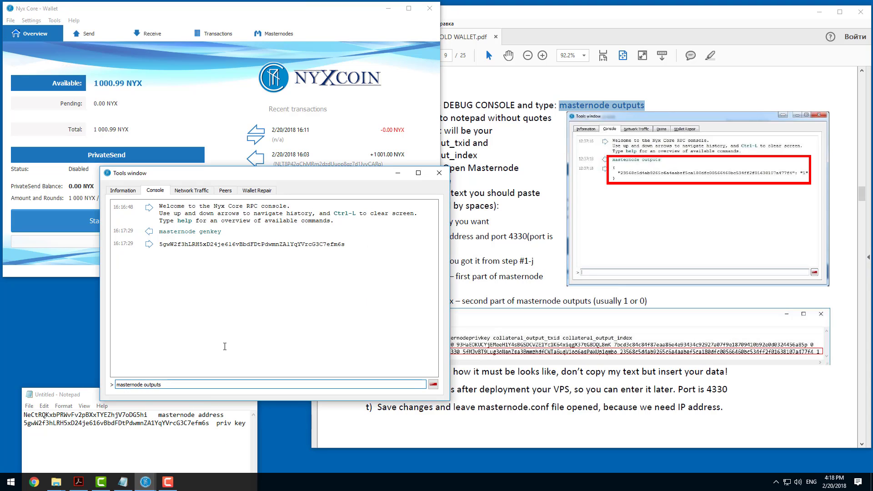
key(Return)
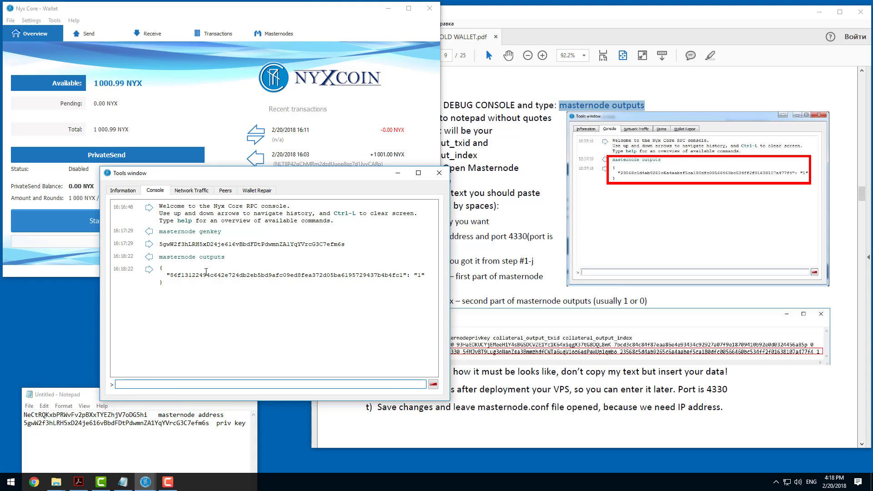
Copy the returned txid hash onto a new line in the Untitled notes, widening the window to fit it
click(503, 147)
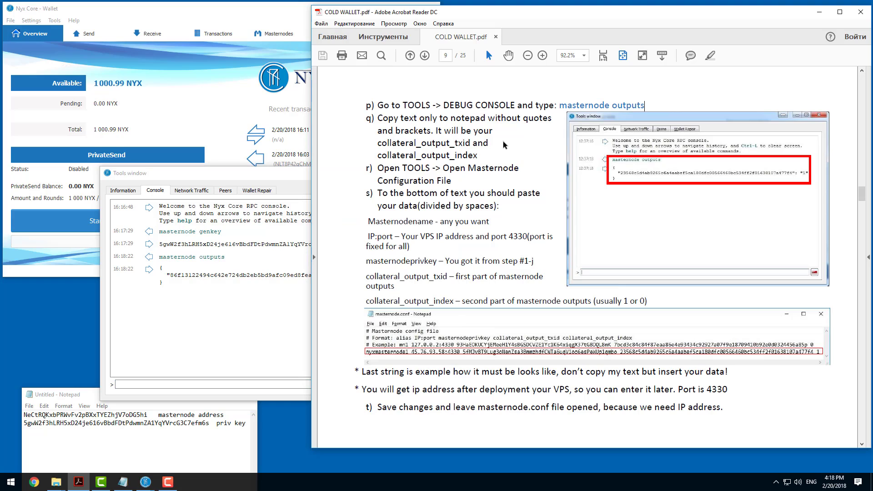
click(196, 279)
drag(171, 275, 403, 273)
right_click(394, 273)
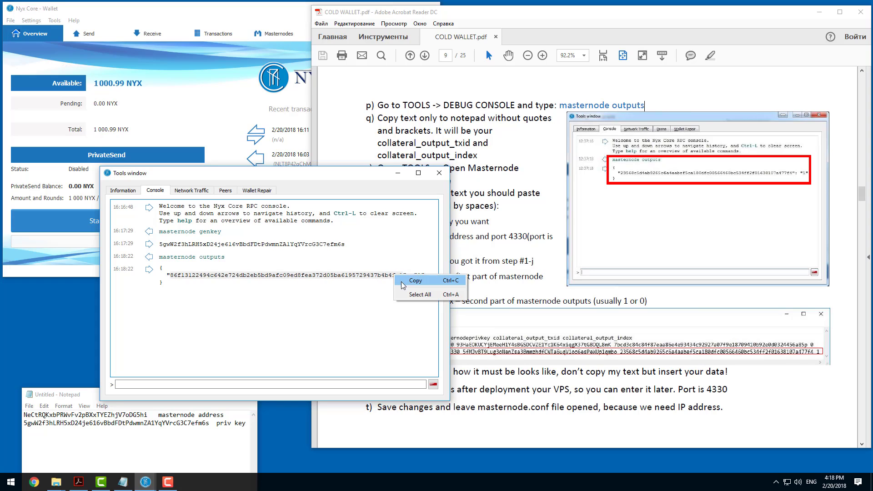
click(404, 283)
click(135, 441)
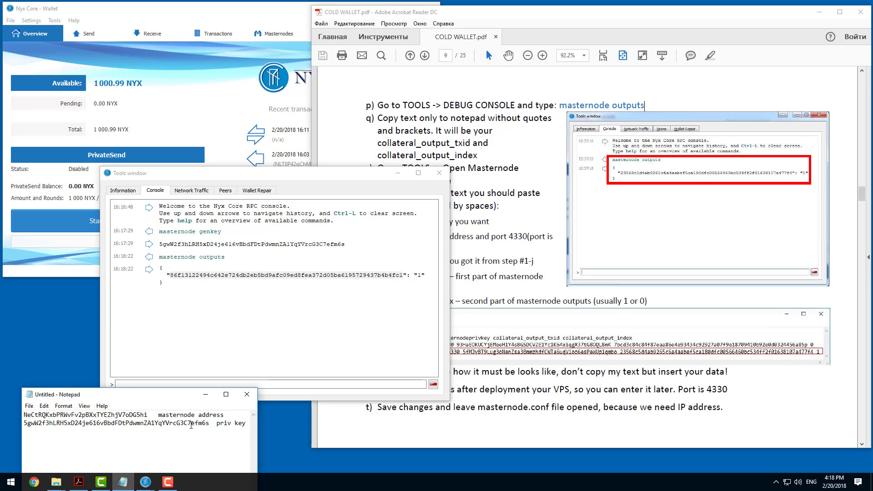
key(ctrl+v)
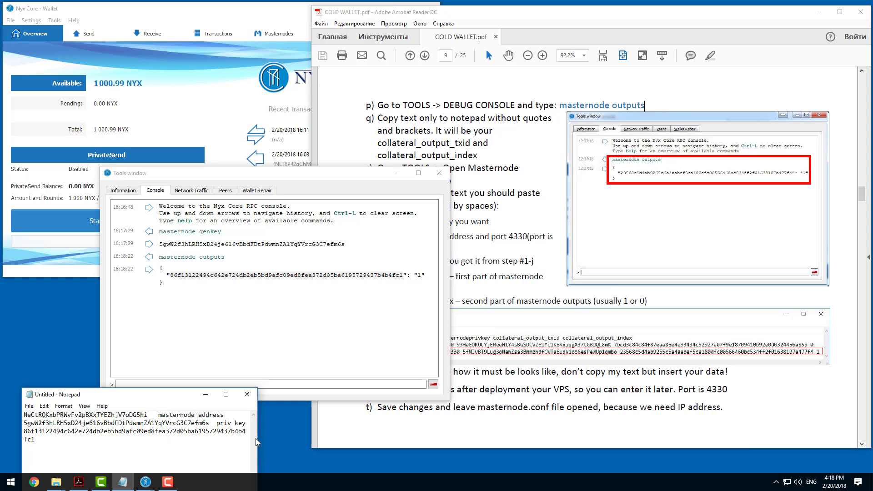
drag(256, 439, 293, 438)
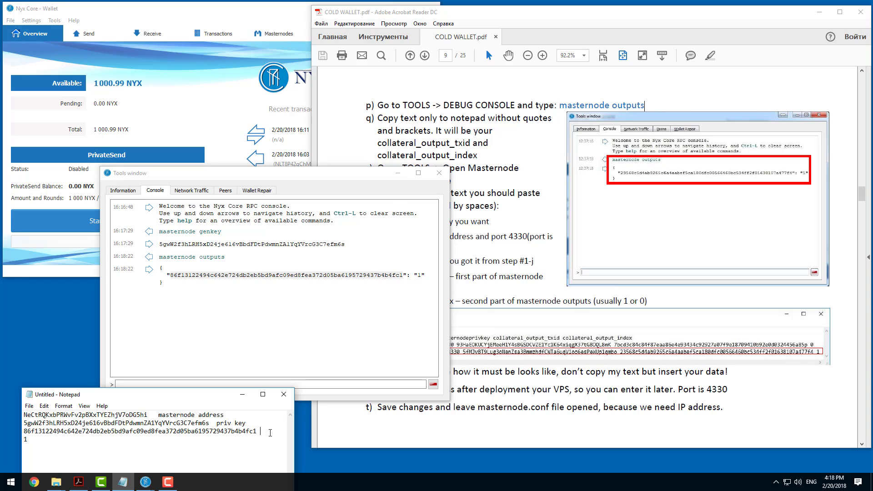
text(z)
text(x)
click(481, 169)
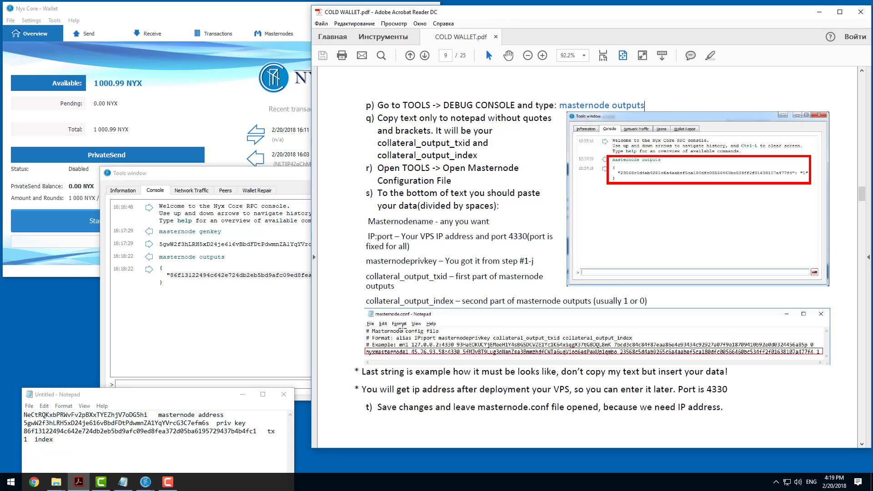
Open masternode.conf from the wallet's Tools menu, move it up and widen it so lines don't wrap
click(226, 99)
click(54, 20)
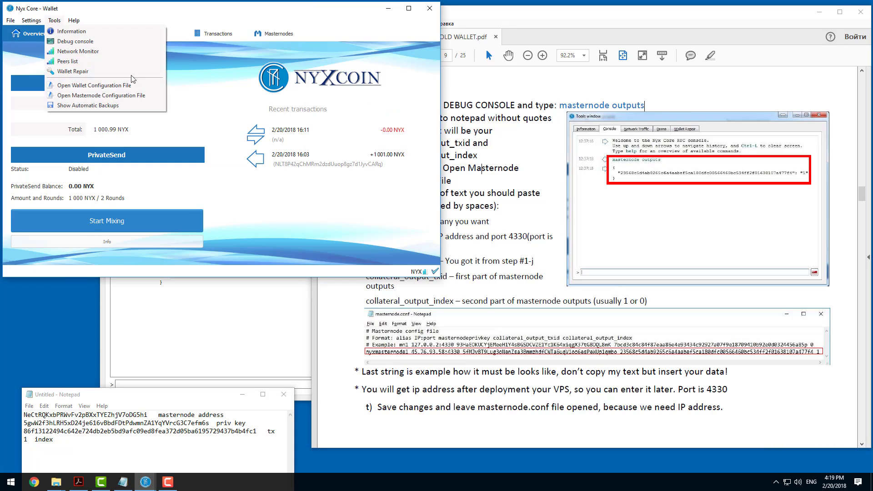
click(75, 96)
drag(137, 196, 156, 77)
drag(268, 154, 659, 153)
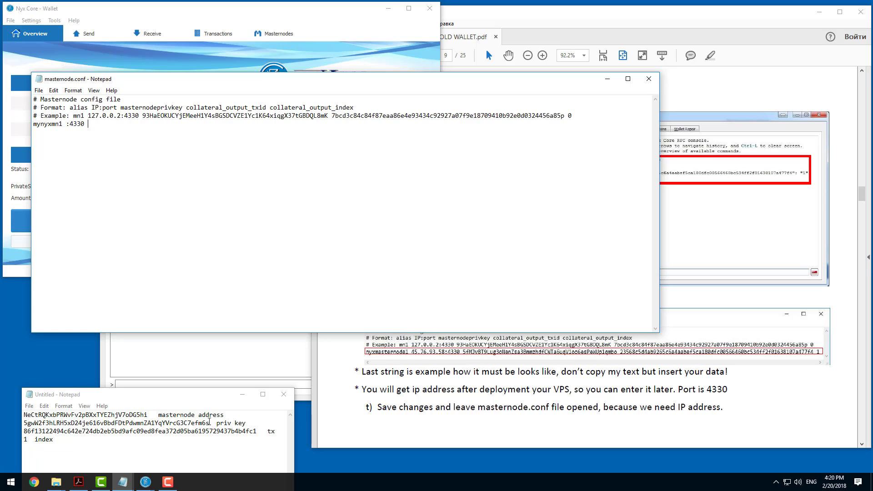
drag(211, 423, 25, 423)
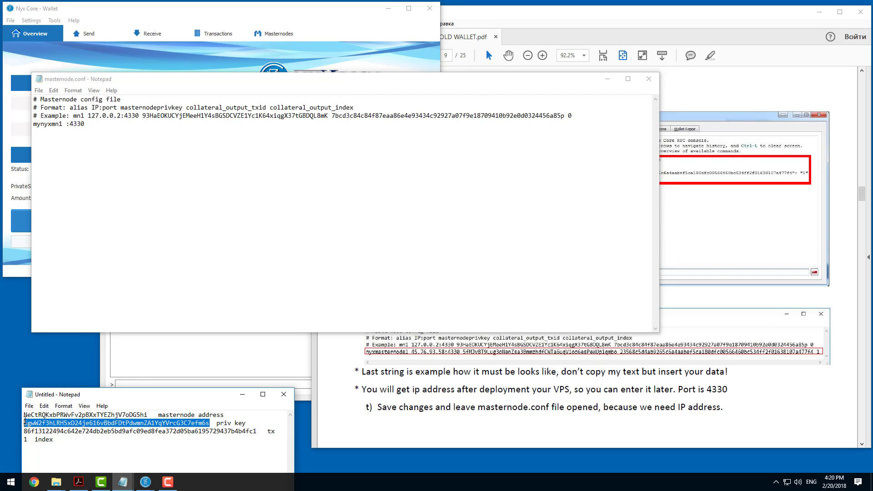
Append the private key, the txid hash and index 1 to the mynyxmn1 line
click(91, 123)
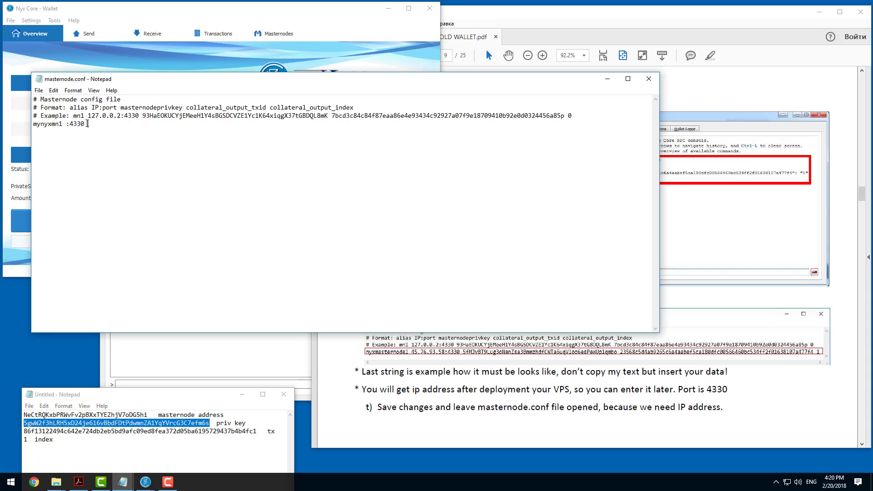
key(ctrl+v)
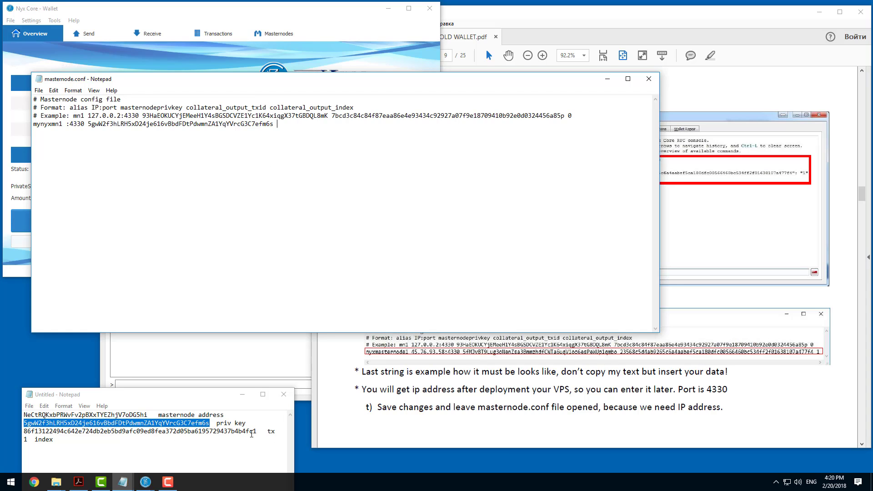
drag(256, 432, 24, 431)
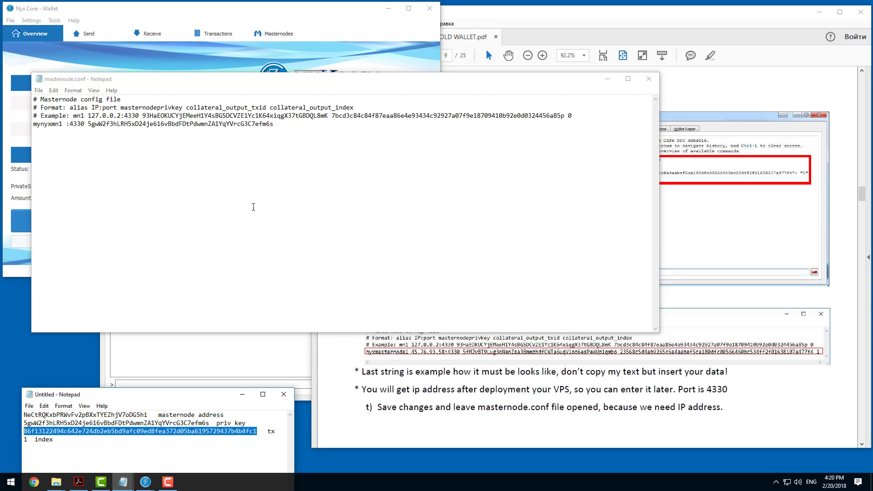
click(289, 129)
key(ctrl+v)
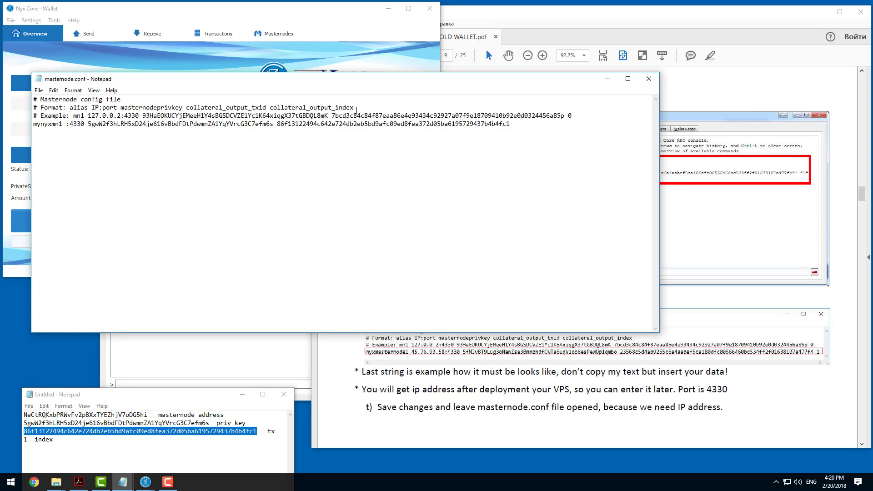
text(1)
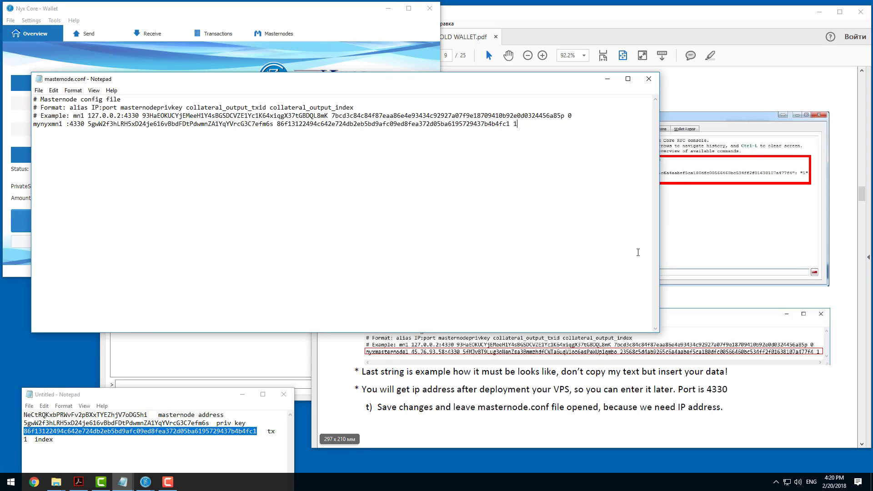
Save masternode.conf and move its window down out of the way
click(221, 52)
click(536, 176)
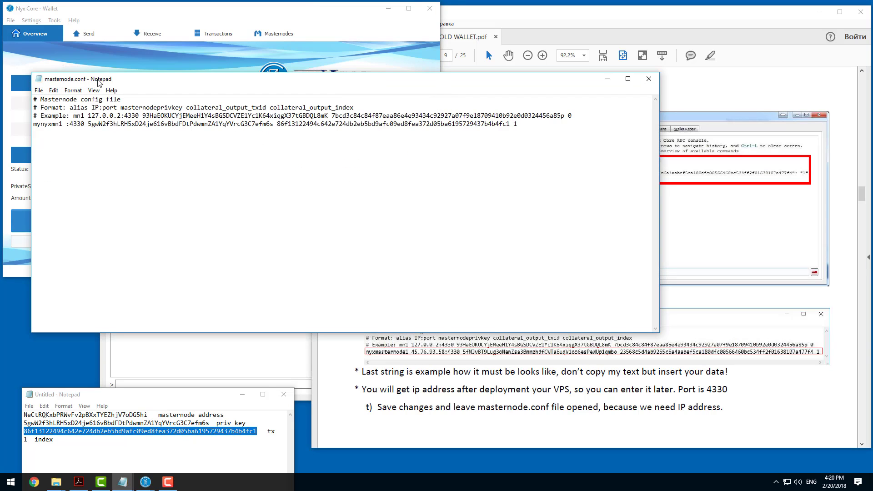
click(39, 90)
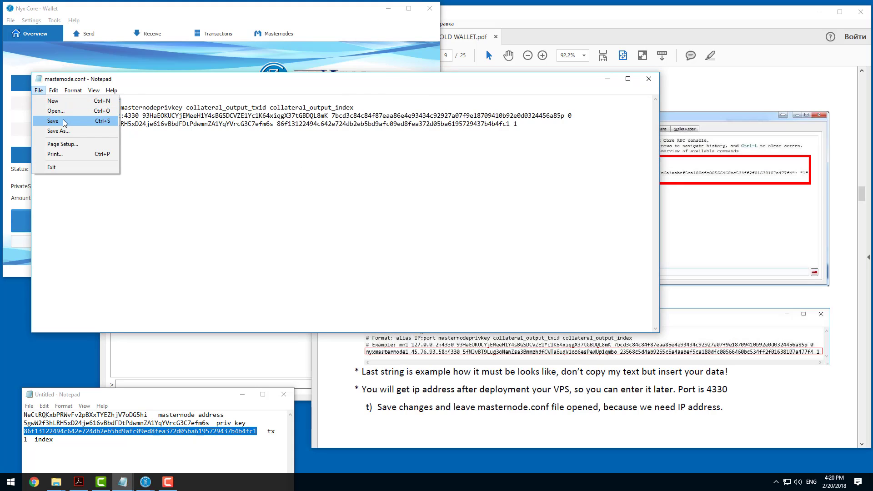
click(63, 122)
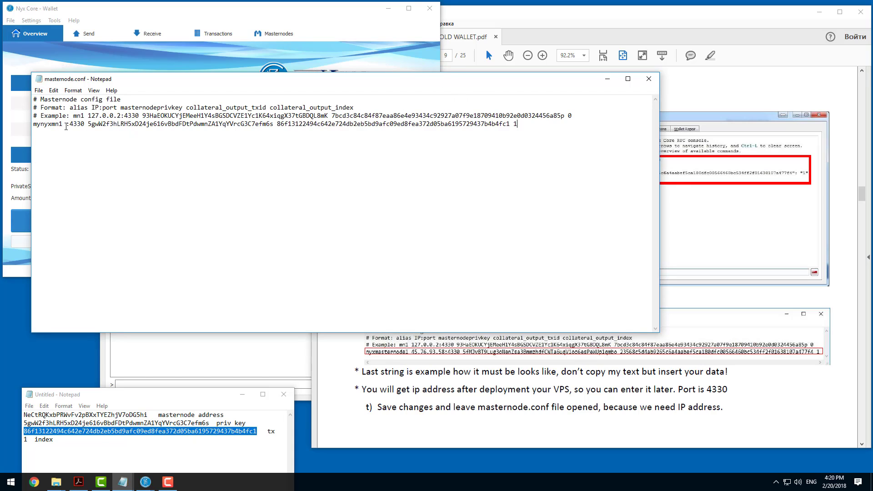
double_click(96, 108)
drag(572, 84, 774, 416)
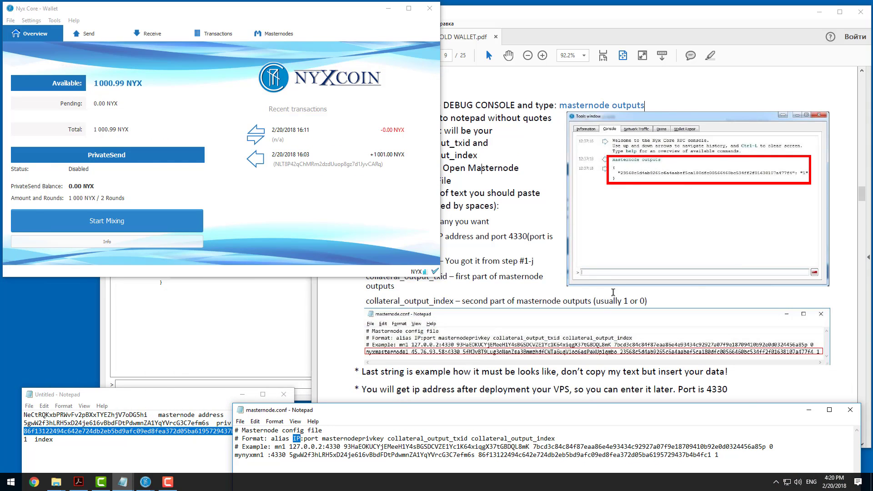
Scroll the guide to page 10's nyx.conf steps and open the wallet configuration file
click(521, 239)
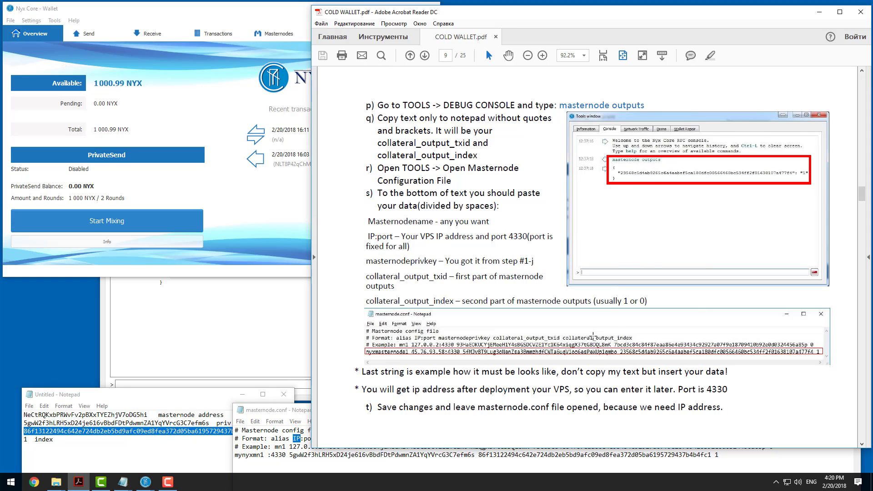
scroll(591, 336, down, 2)
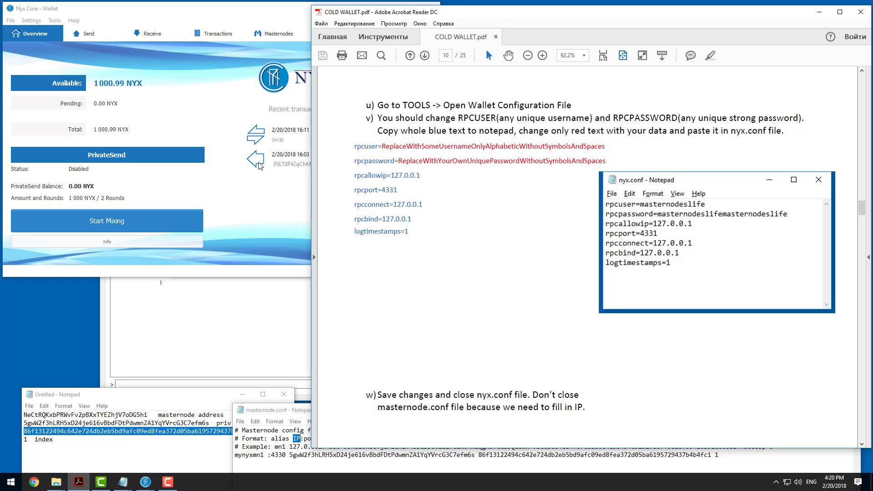
click(246, 196)
click(54, 21)
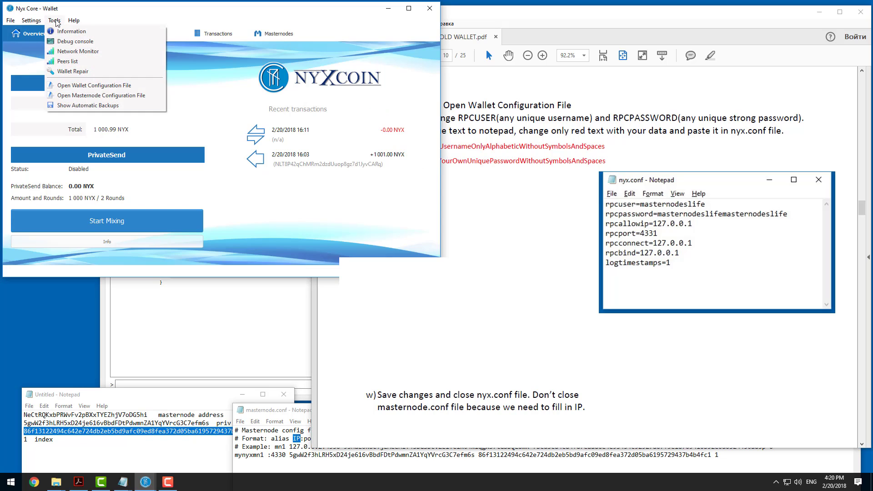
click(104, 86)
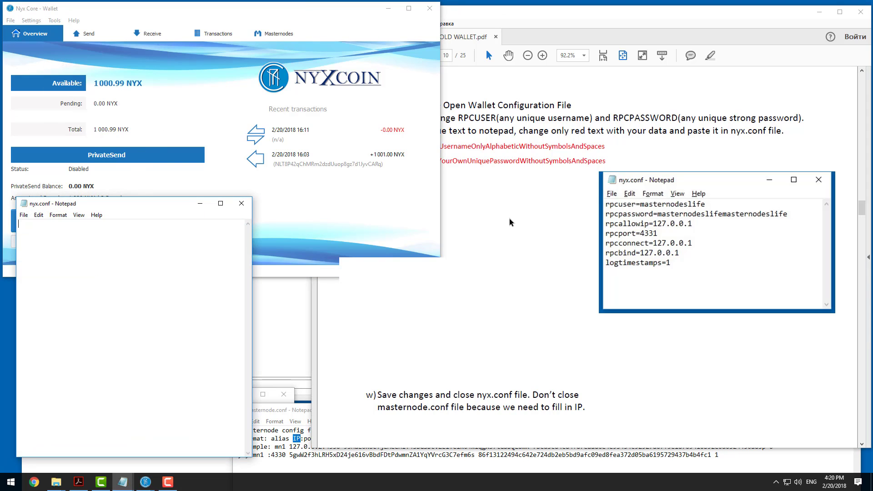
Paste the guide's seven rpc lines into nyx.conf and replace the rpcuser placeholder with a custom username
click(515, 200)
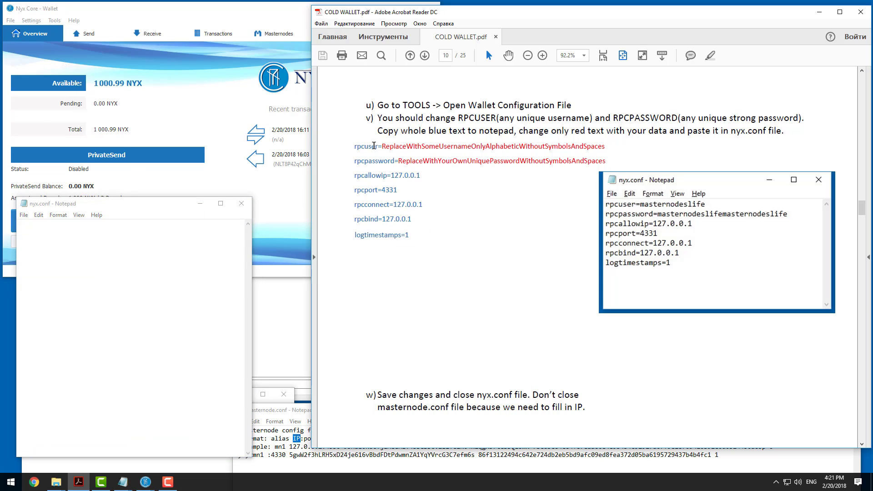
drag(354, 146, 409, 237)
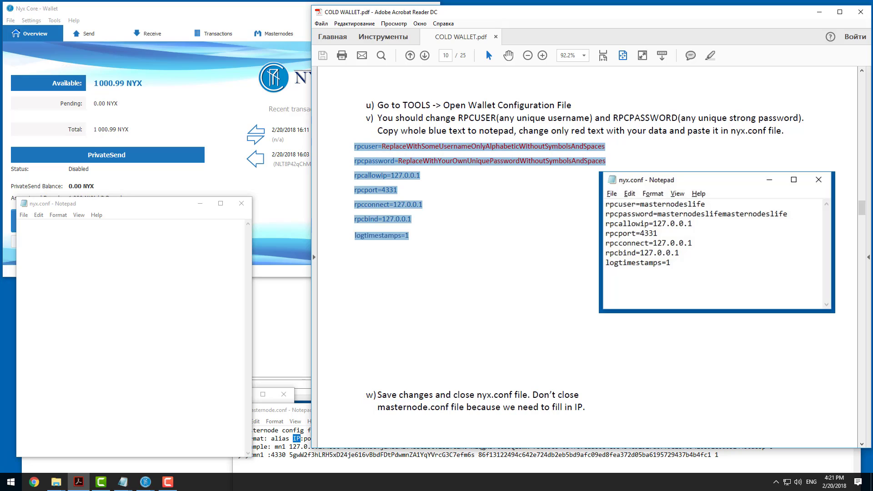
right_click(72, 243)
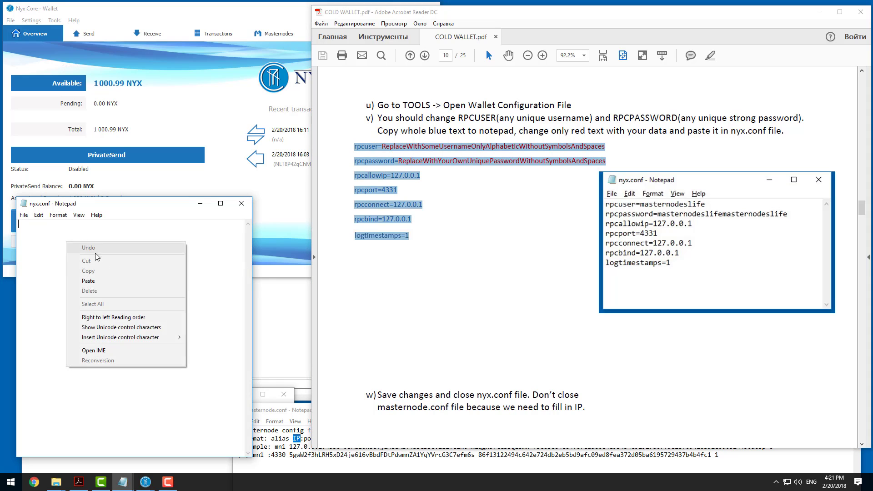
click(110, 277)
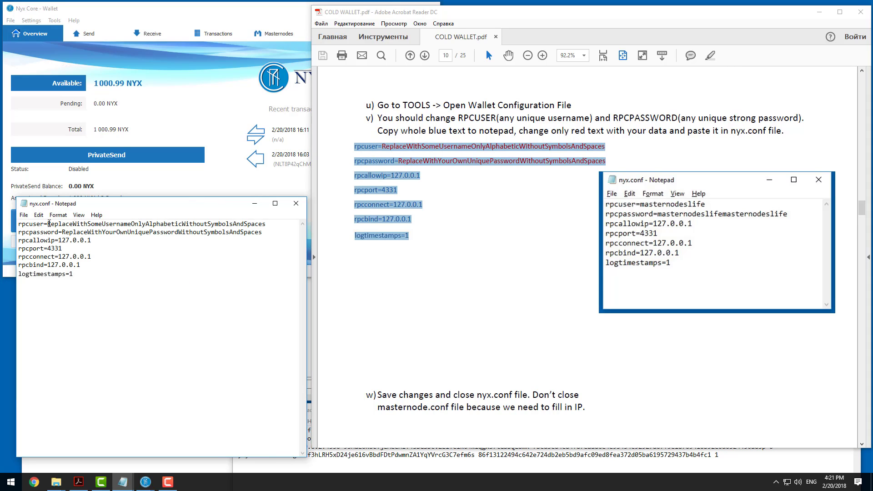
drag(47, 223, 266, 228)
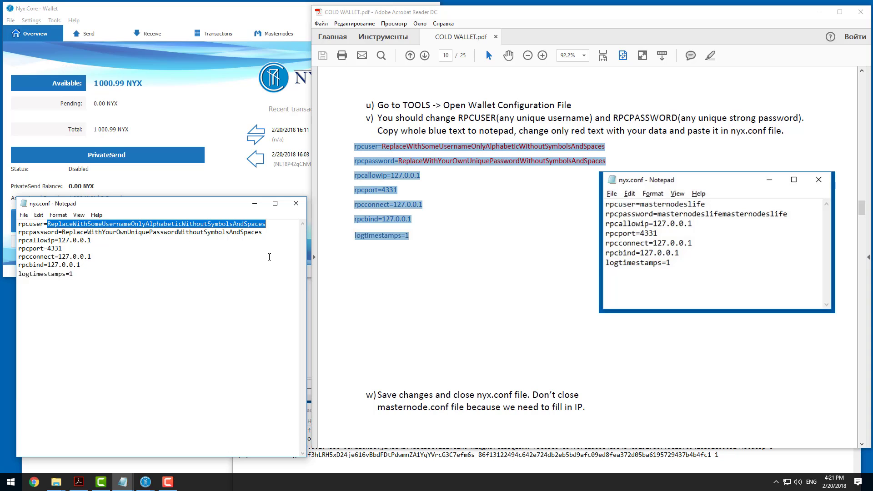
text(my)
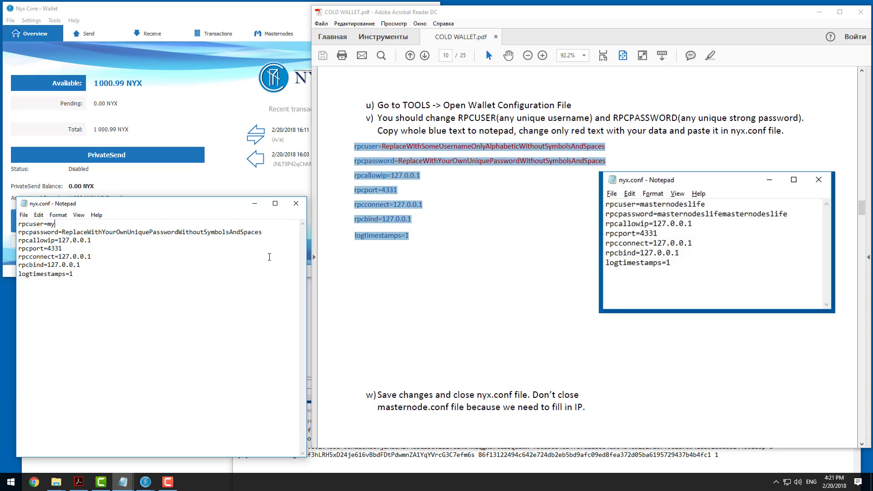
text(nyxusernameformn)
drag(62, 233, 262, 232)
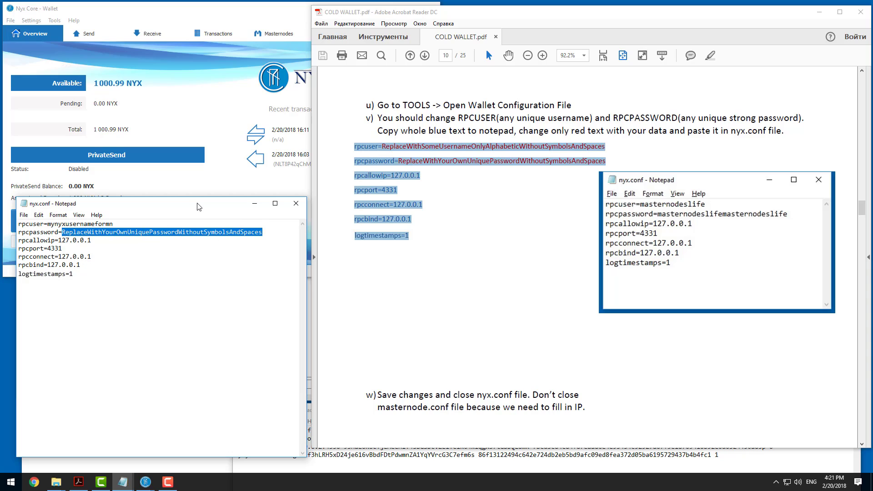
Replace the rpcpassword placeholder in nyx.conf with a custom password
key(BackSpace)
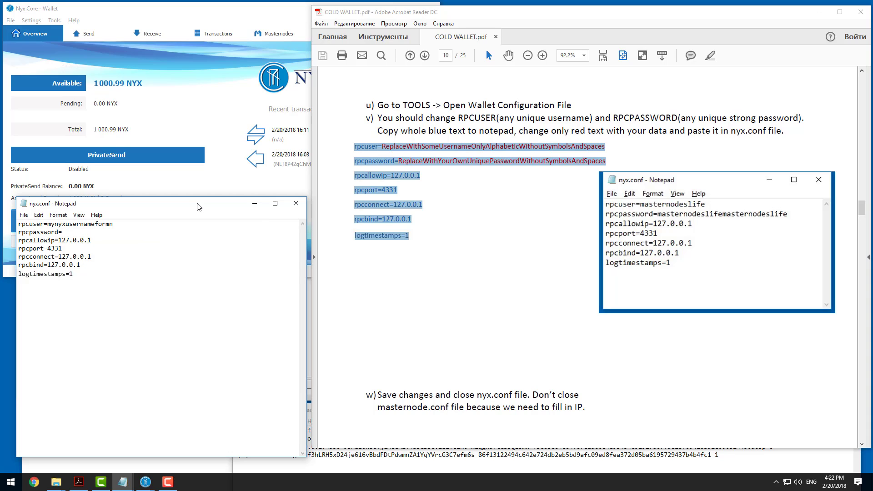
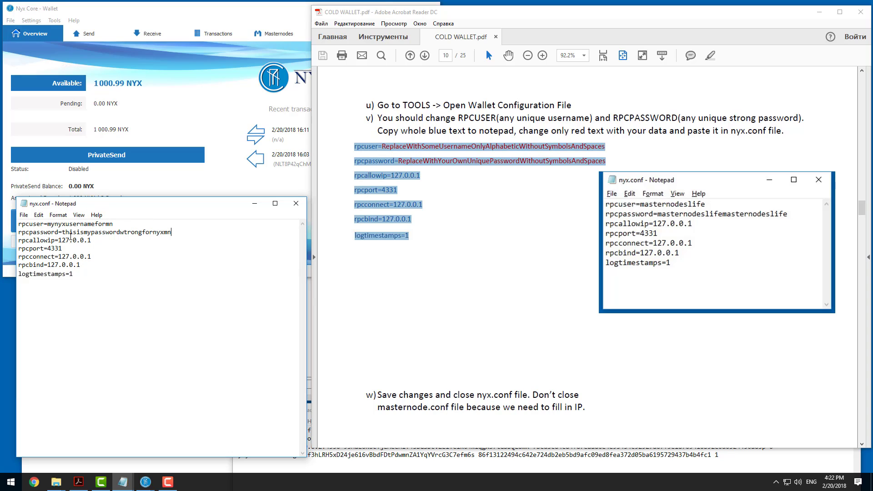
Save nyx.conf and close its Notepad window
click(25, 216)
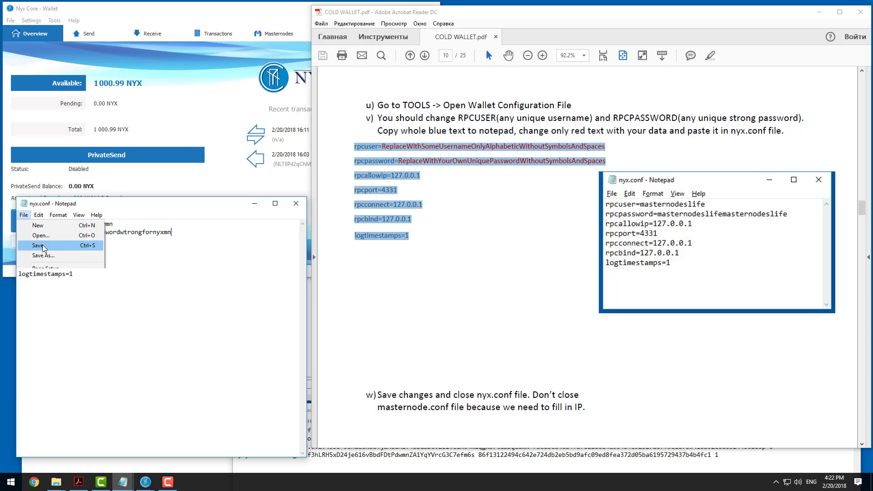
click(44, 247)
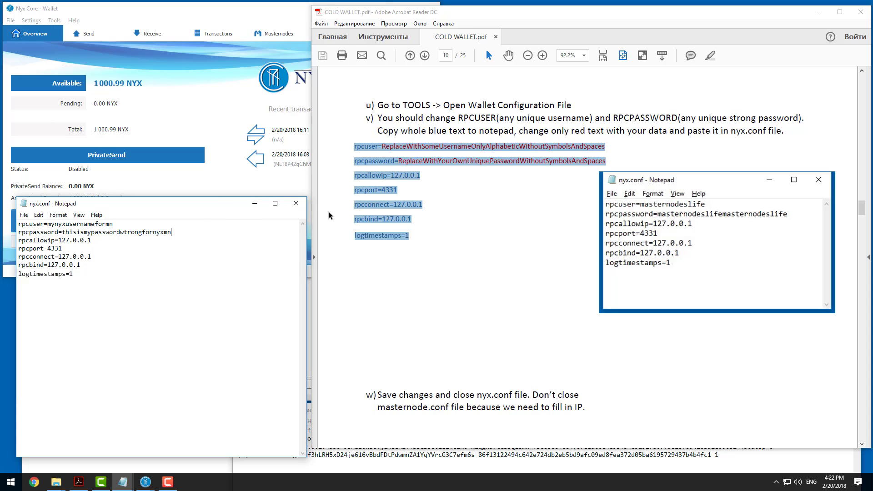
click(297, 204)
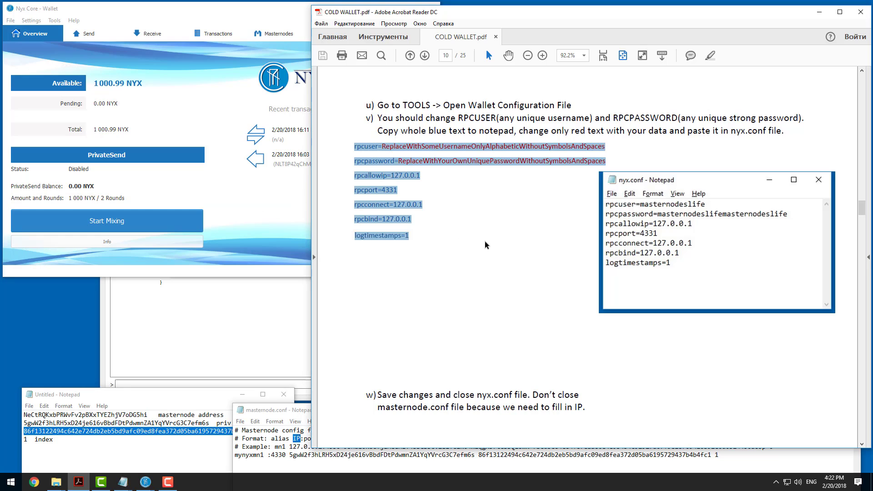
Scroll the guide to page 11's Deploy VPS step and open the vultr.com link in Chrome
click(489, 239)
scroll(518, 263, down, 5)
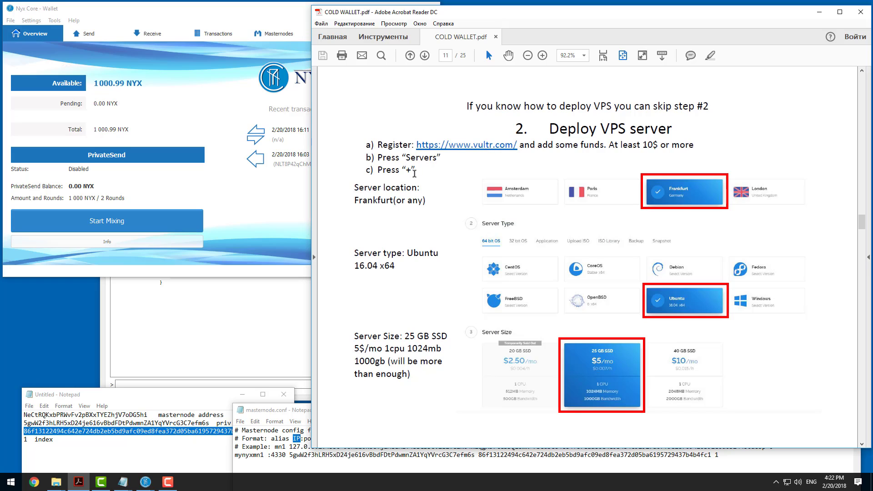
click(474, 145)
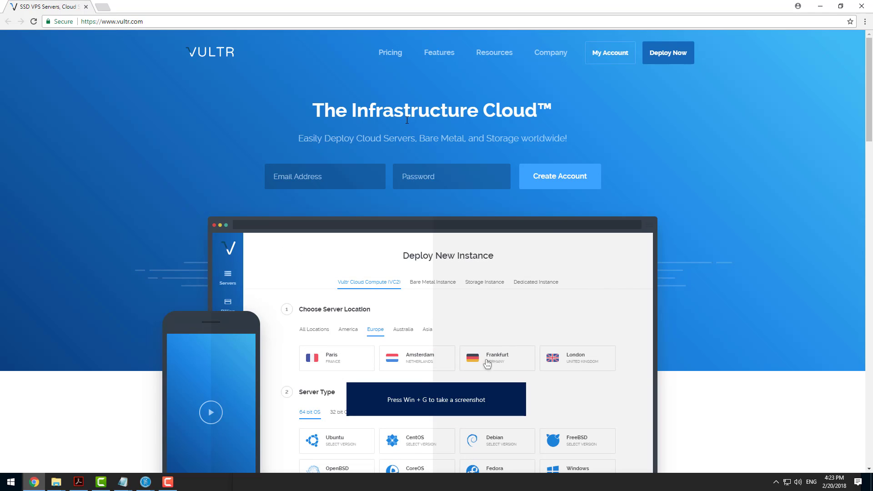
Go to the Vultr account area and check the Billing page
click(618, 55)
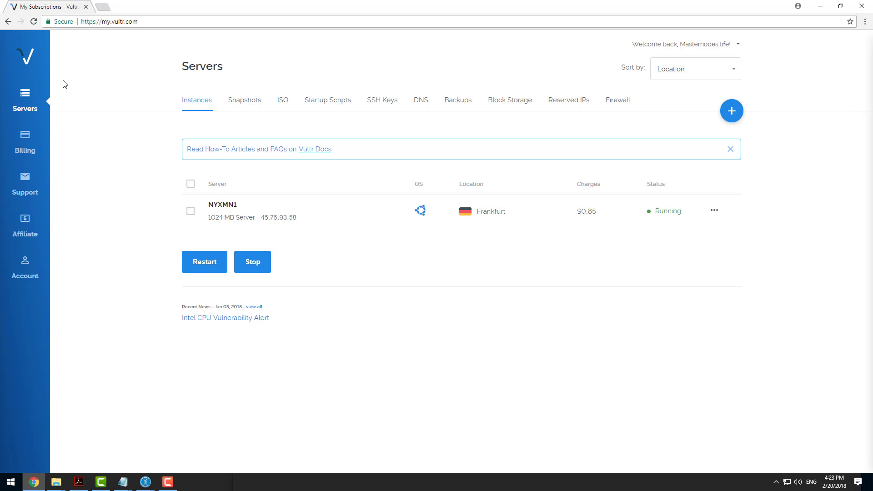
click(26, 138)
Start deploying a new Vultr server in Frankfurt and show the available Ubuntu versions
click(733, 117)
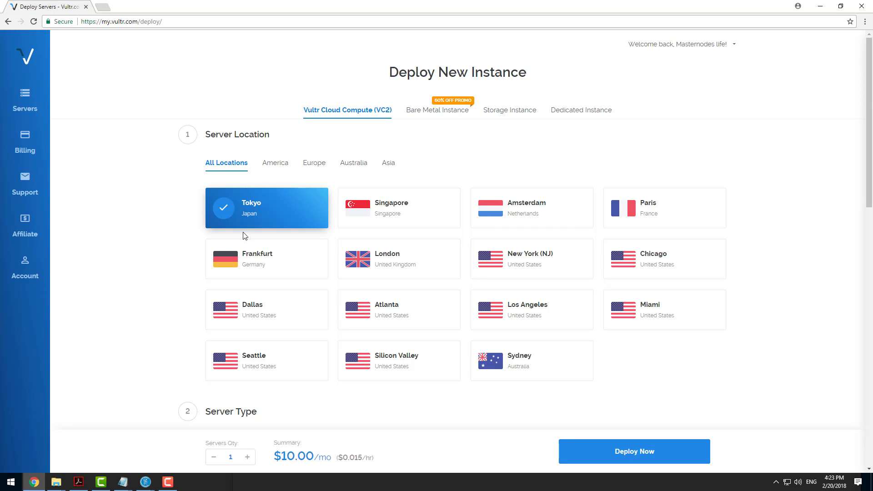
click(258, 266)
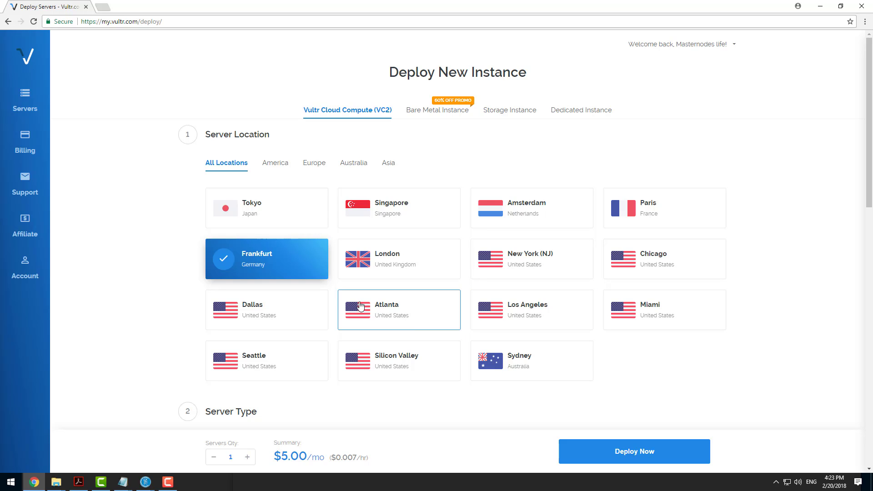
scroll(390, 291, down, 6)
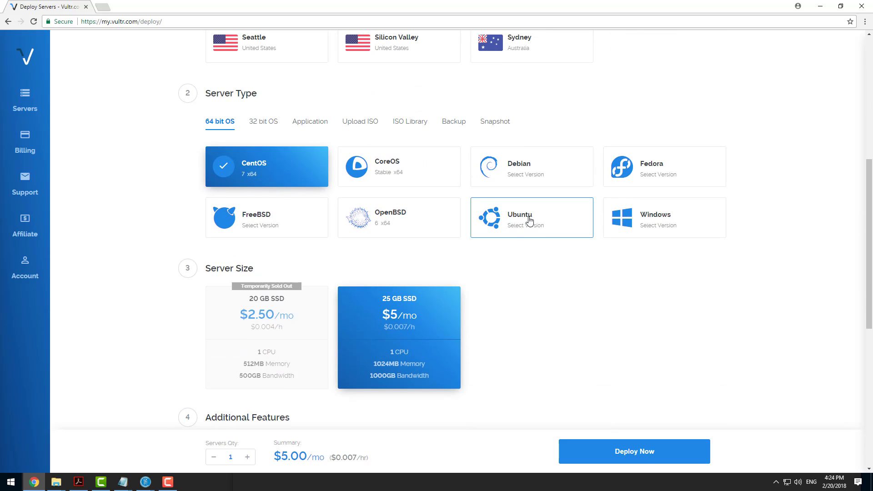
click(530, 221)
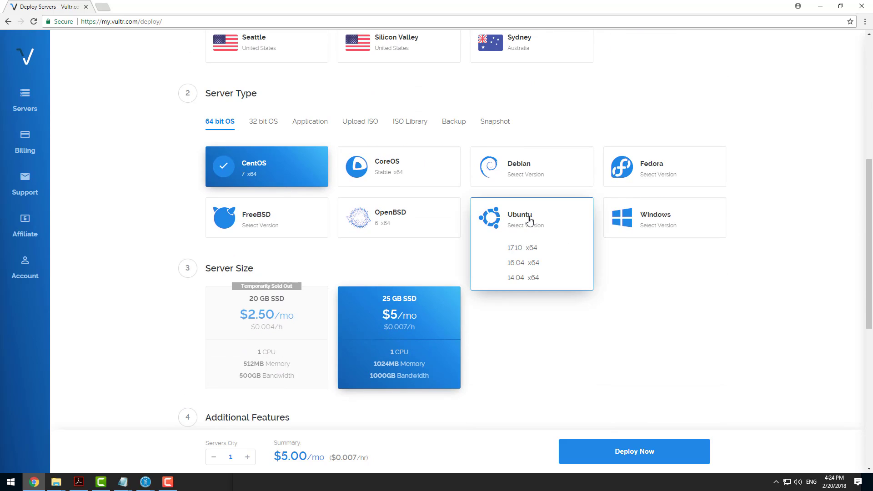
Choose Ubuntu 16.04 x64 and review the $5/mo 25 GB SSD plan with no additional features
click(537, 266)
scroll(530, 267, down, 1)
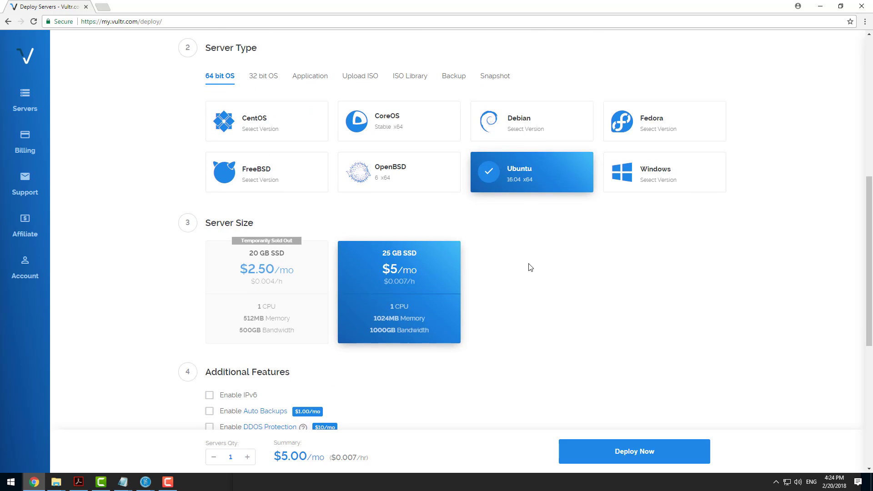
scroll(530, 268, down, 2)
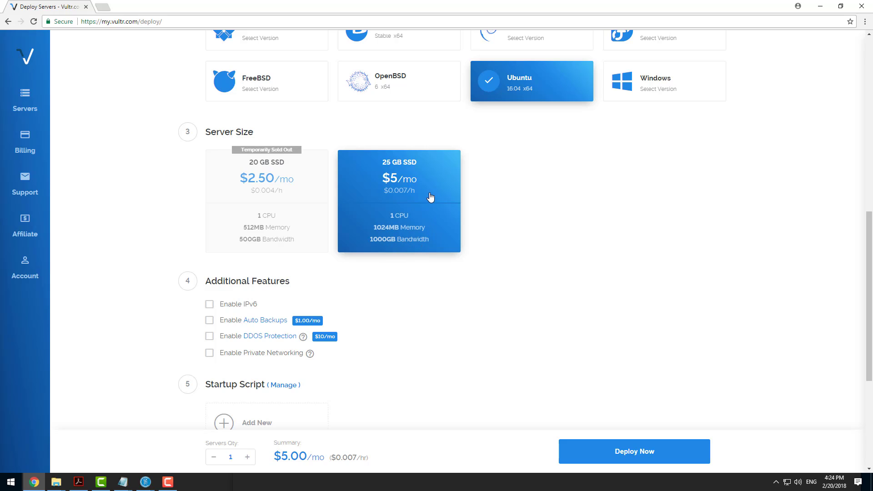
scroll(287, 278, down, 3)
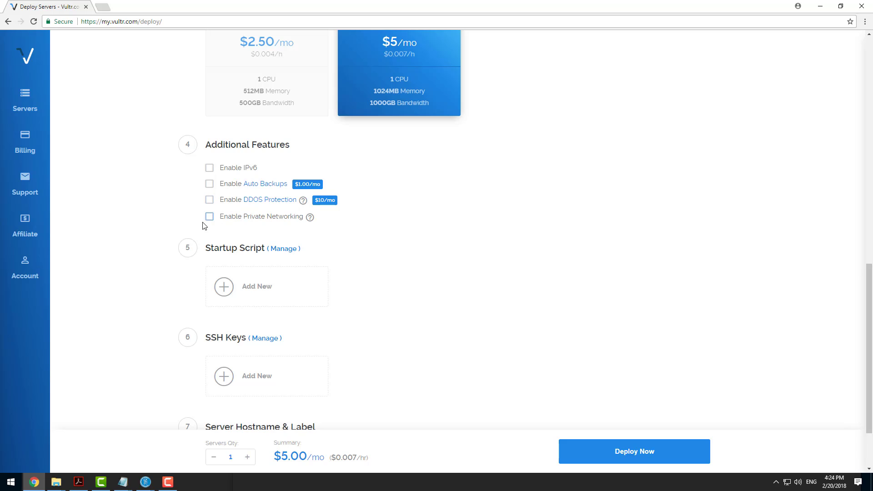
Deploy the server with hostname nyxmn1, then return to the Servers list showing NYXMN1
scroll(203, 223, down, 1)
scroll(242, 244, down, 1)
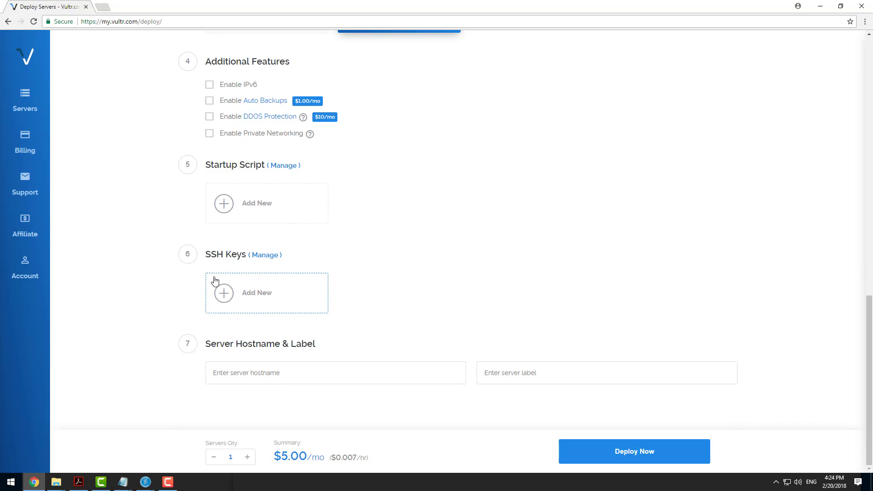
click(255, 371)
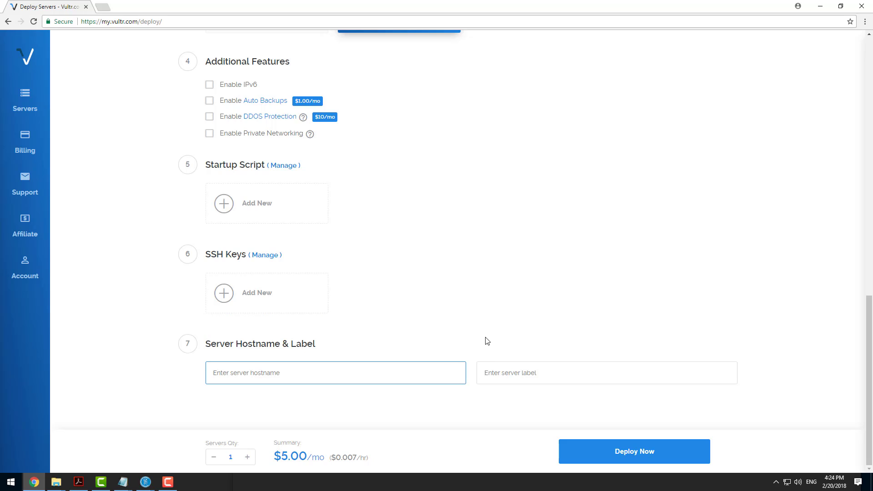
text(nyxmn1)
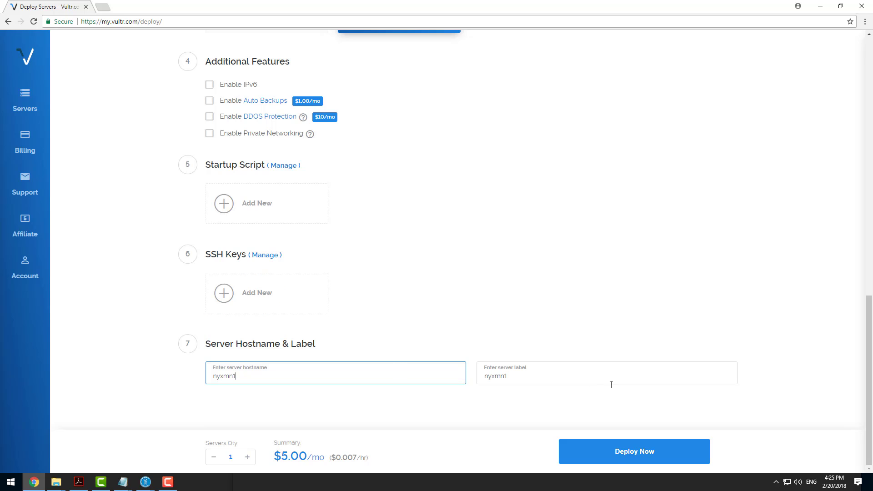
click(635, 452)
click(45, 111)
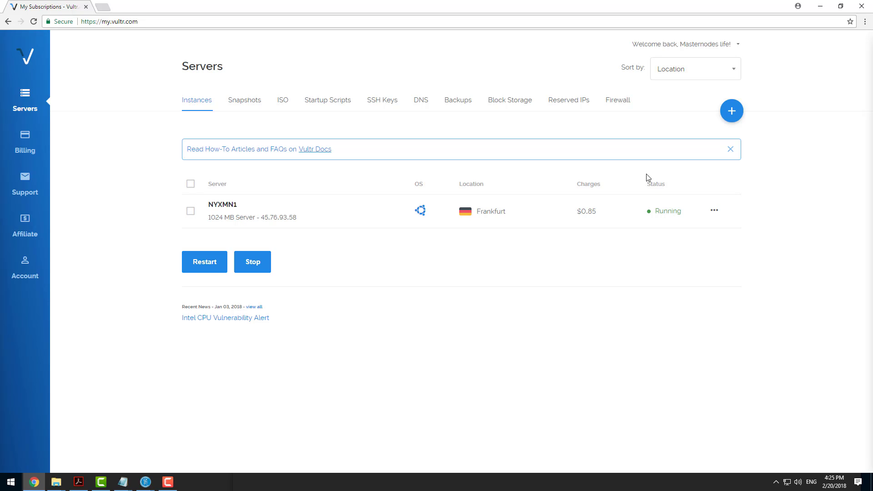
Open NYXMN1's server details and copy its IP address 45.76.93.58
click(230, 207)
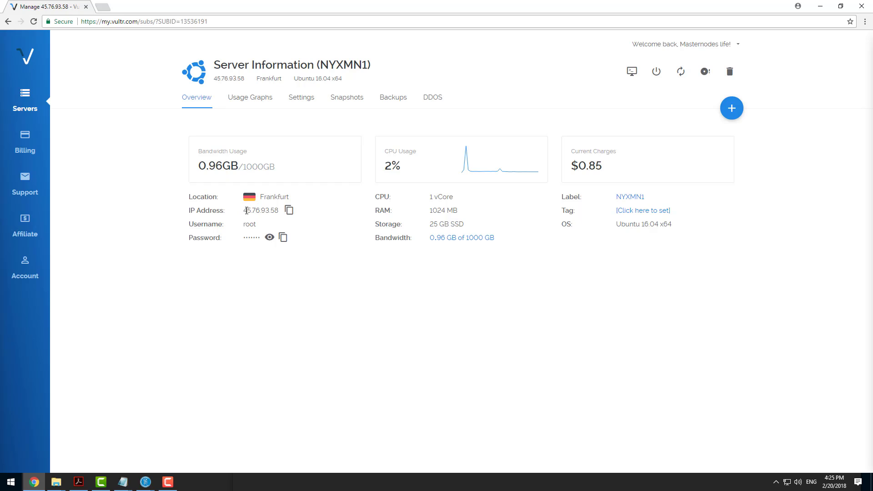
drag(244, 210, 276, 212)
right_click(276, 212)
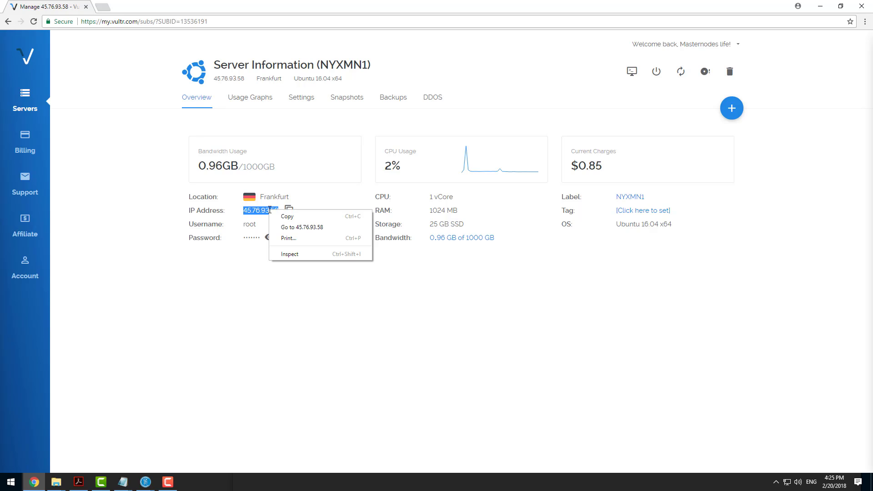
click(283, 217)
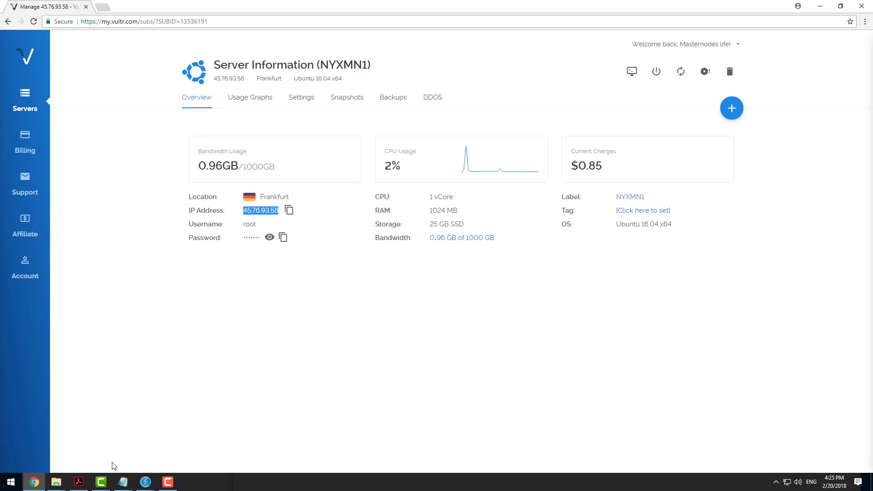
Paste 45.76.93.58 before :4330 on the mynyxmn1 line of masternode.conf
click(820, 6)
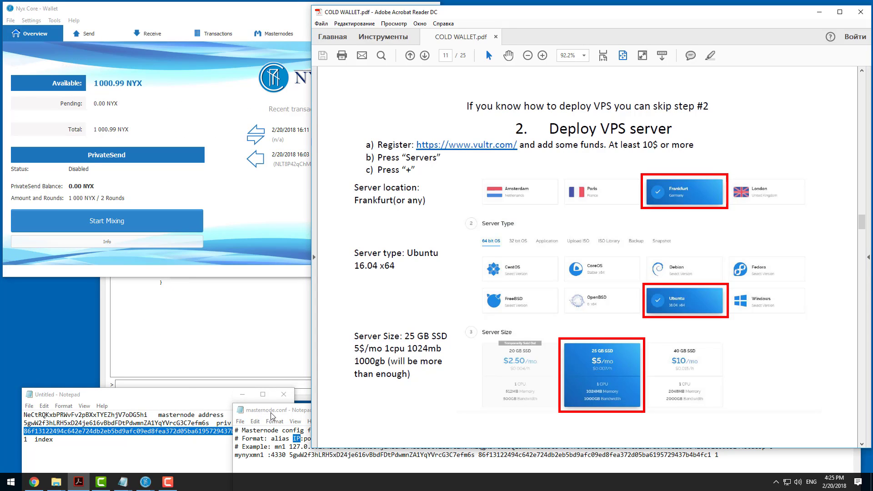
drag(272, 413, 124, 208)
click(121, 250)
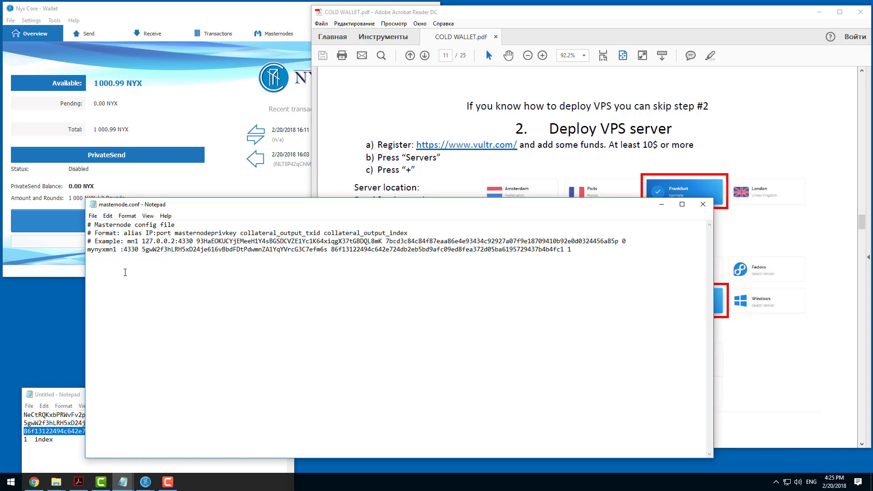
key(ctrl+v)
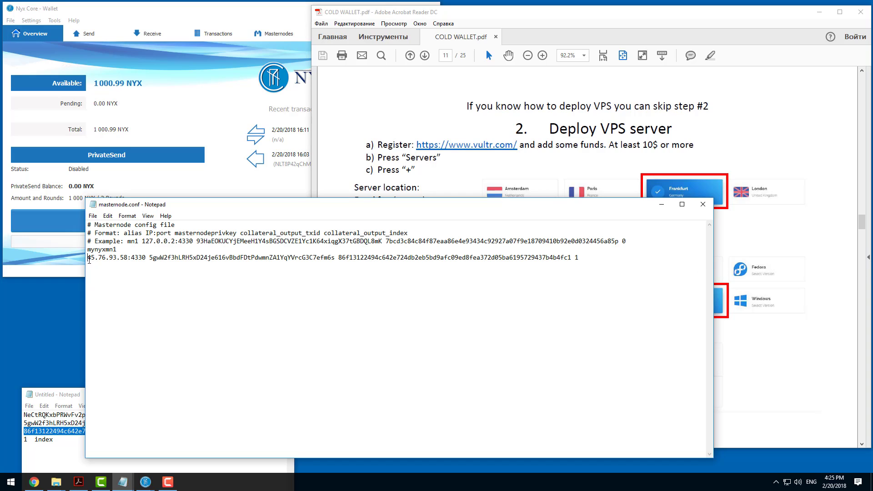
key(Home)
key(BackSpace)
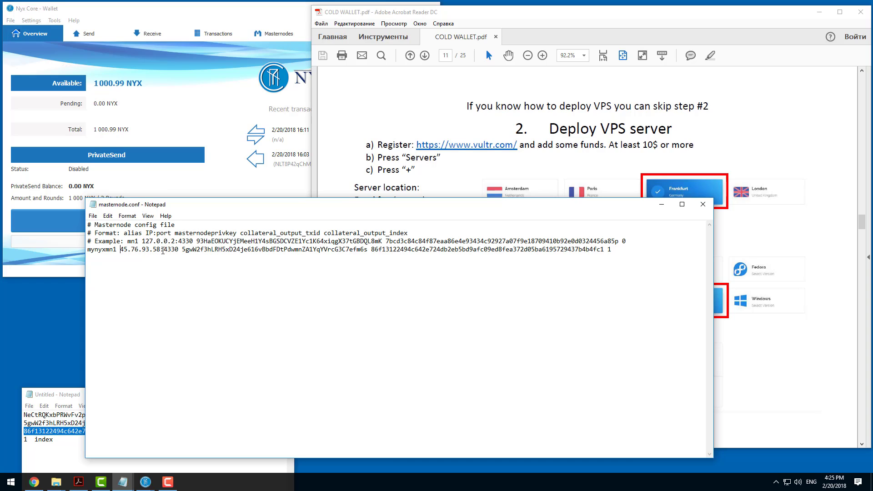
drag(163, 250, 178, 250)
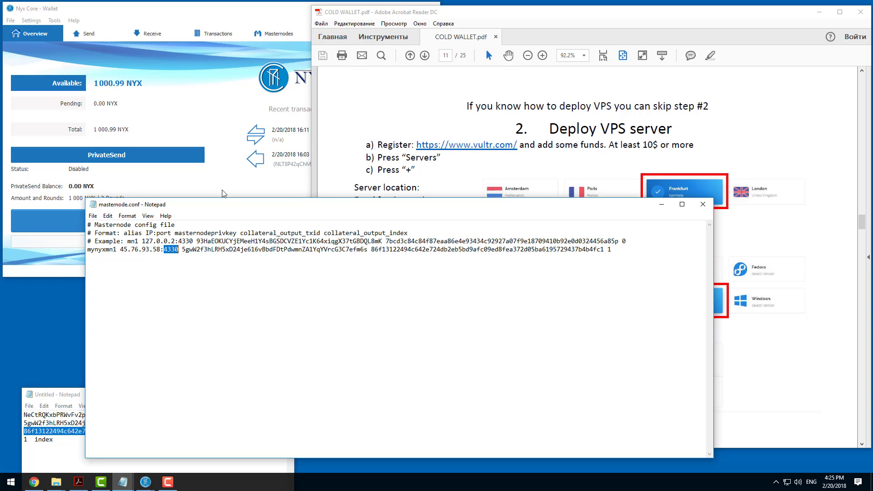
click(236, 249)
Save masternode.conf and close Notepad
click(92, 217)
click(126, 250)
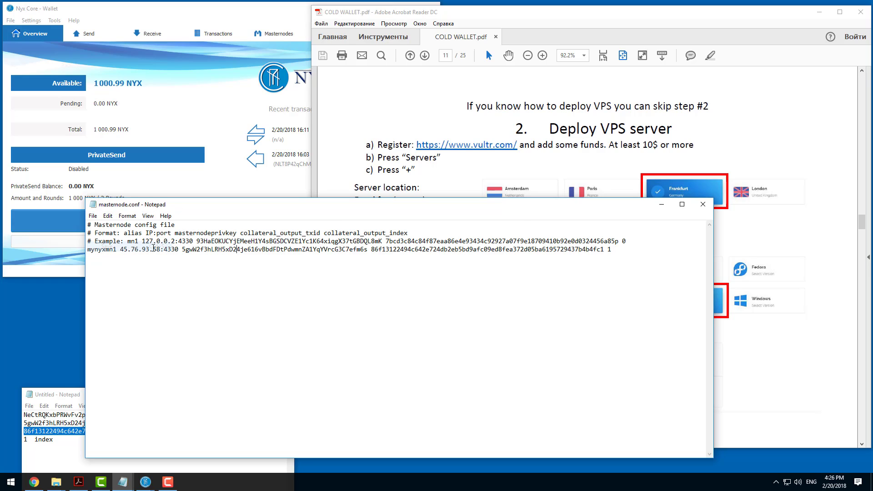
click(703, 206)
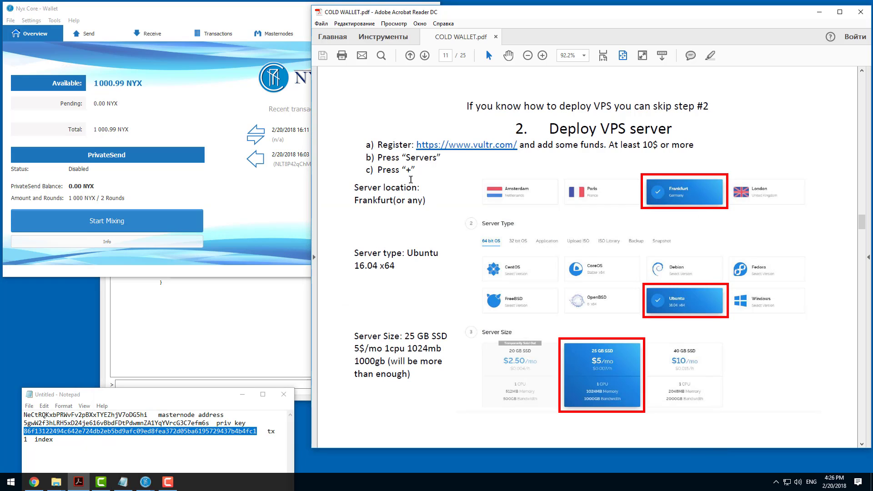
scroll(418, 240, down, 3)
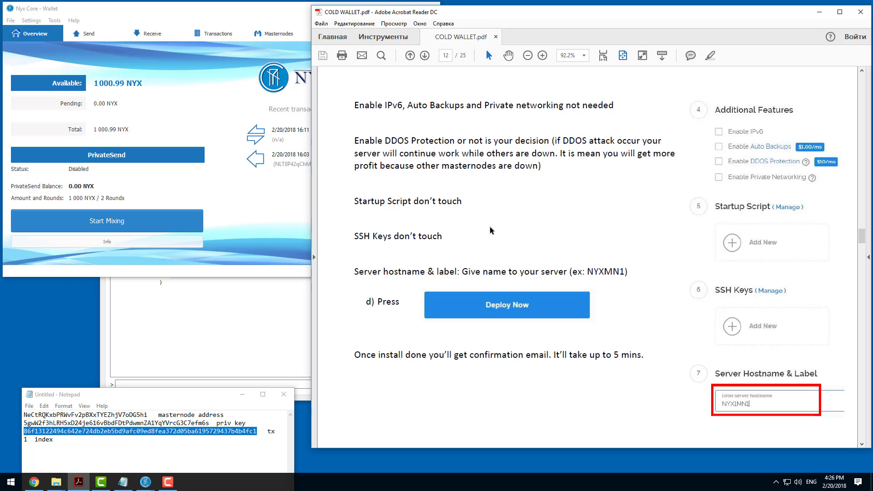
scroll(543, 341, down, 3)
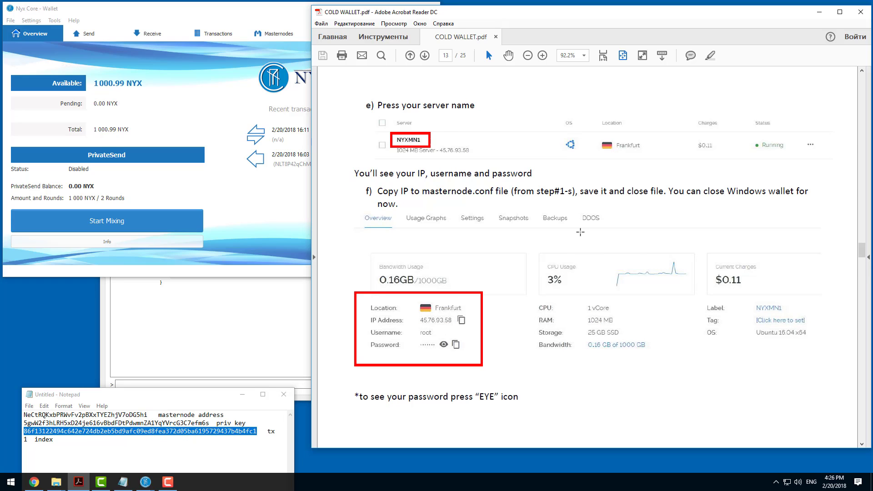
scroll(573, 231, down, 3)
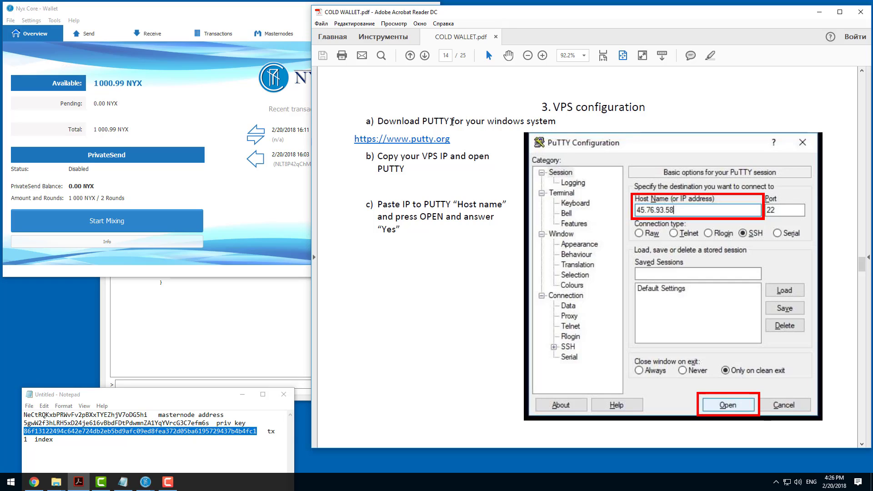
click(402, 140)
click(584, 268)
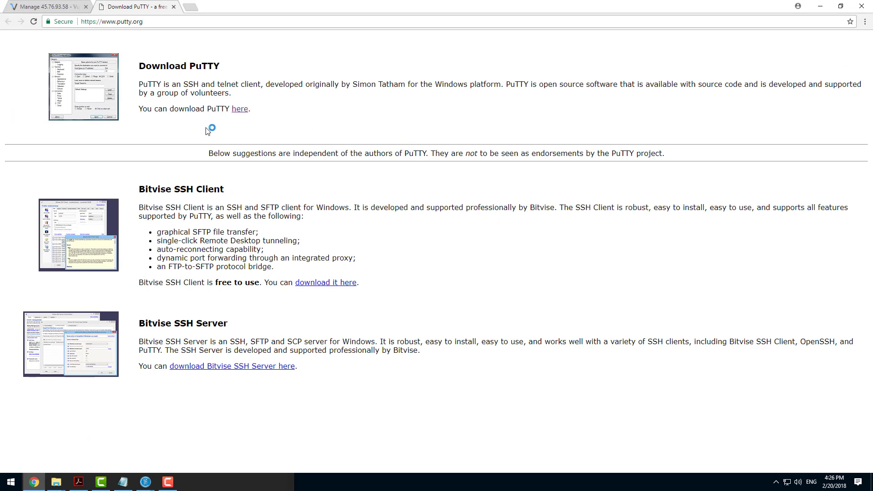
Download the 64-bit PuTTY MSI installer and launch it
click(240, 110)
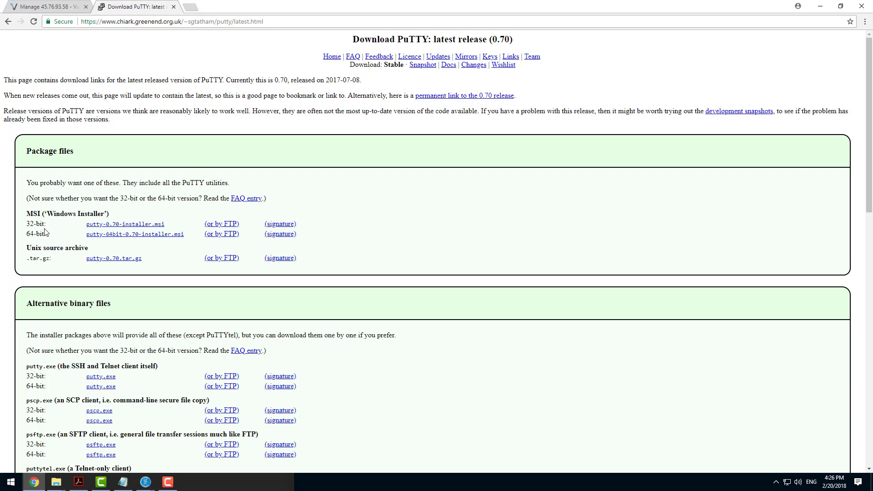
click(127, 238)
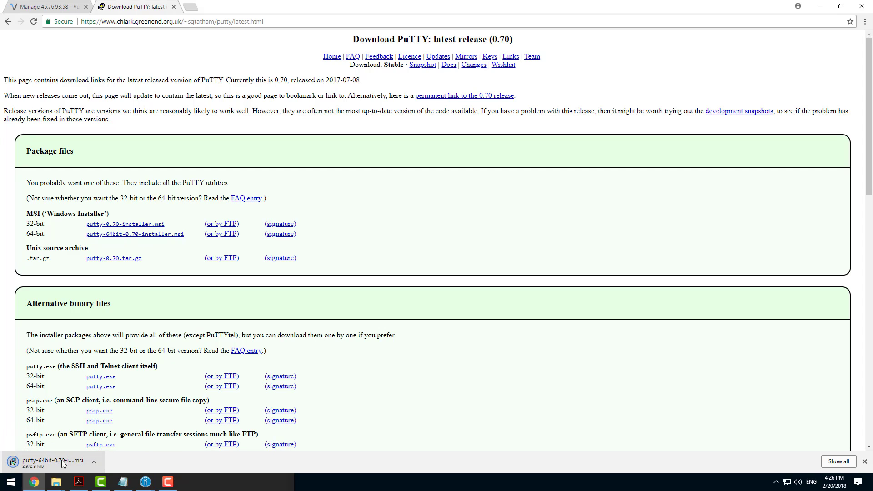
click(62, 460)
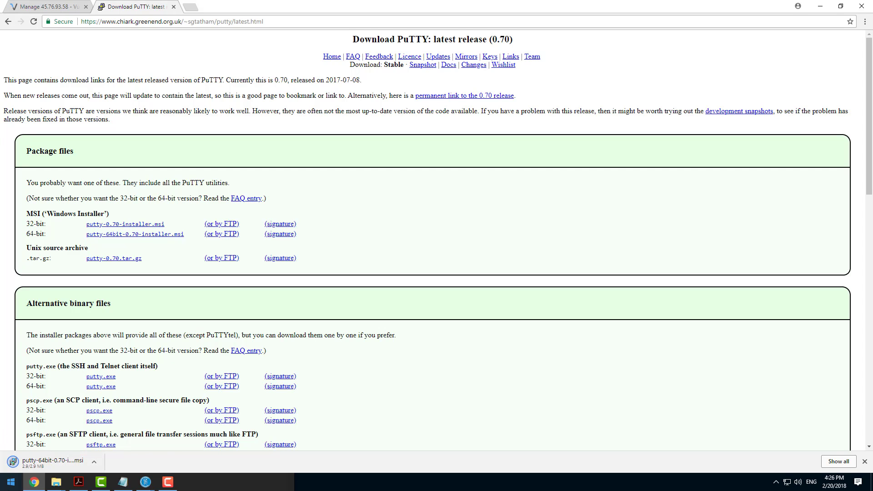
click(11, 482)
click(11, 482)
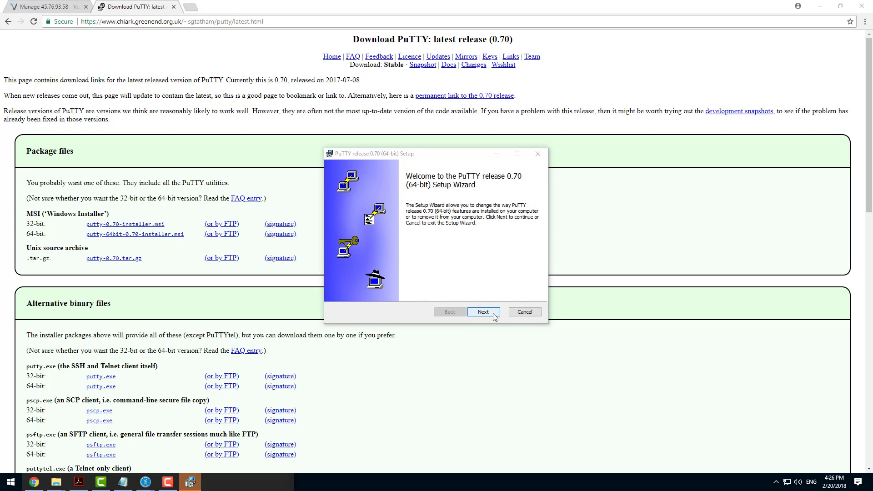
Cancel the PuTTY setup wizard and close the PuTTY download tab
click(493, 313)
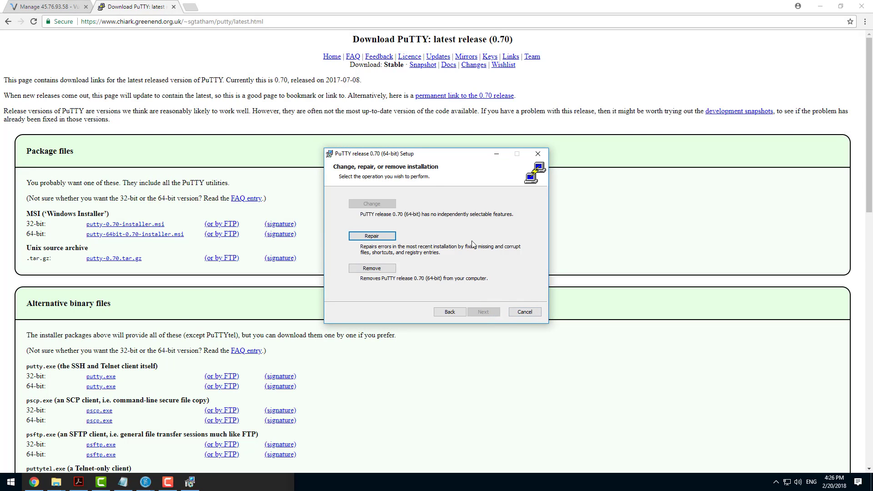
click(541, 157)
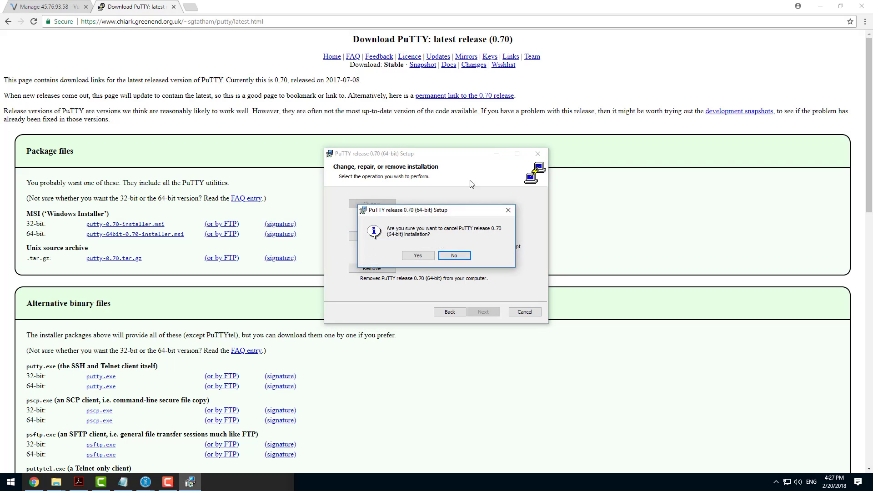
click(437, 256)
click(483, 313)
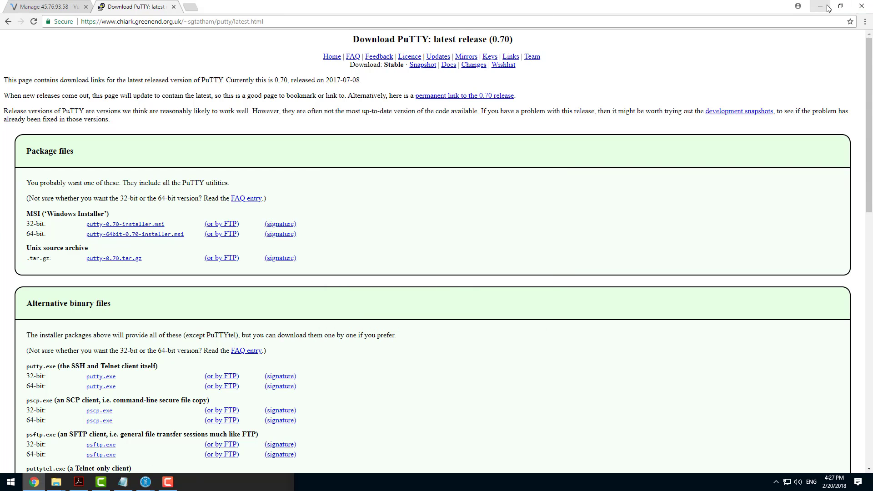
click(174, 7)
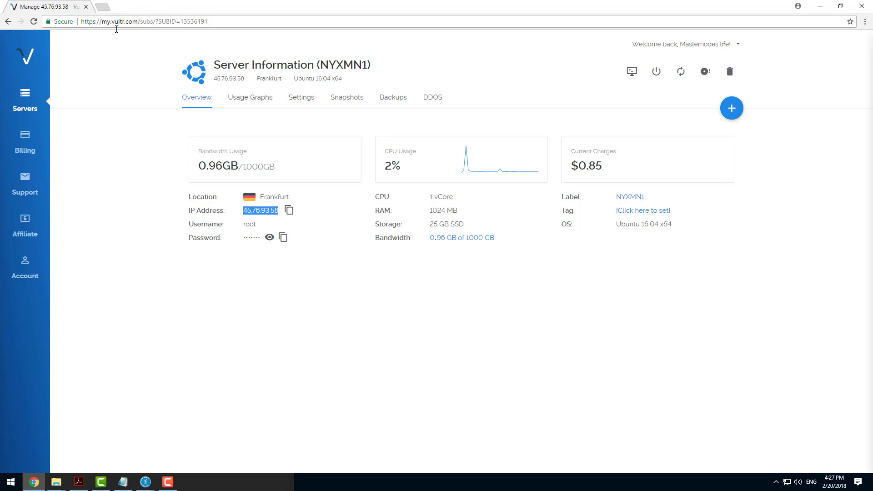
Launch PuTTY and paste the Vultr IP 45.76.93.58 as the host name
click(11, 482)
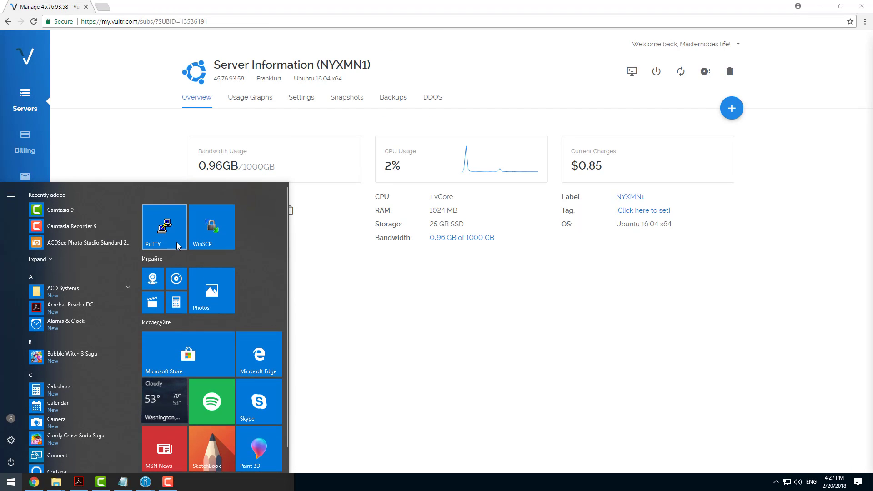
click(170, 232)
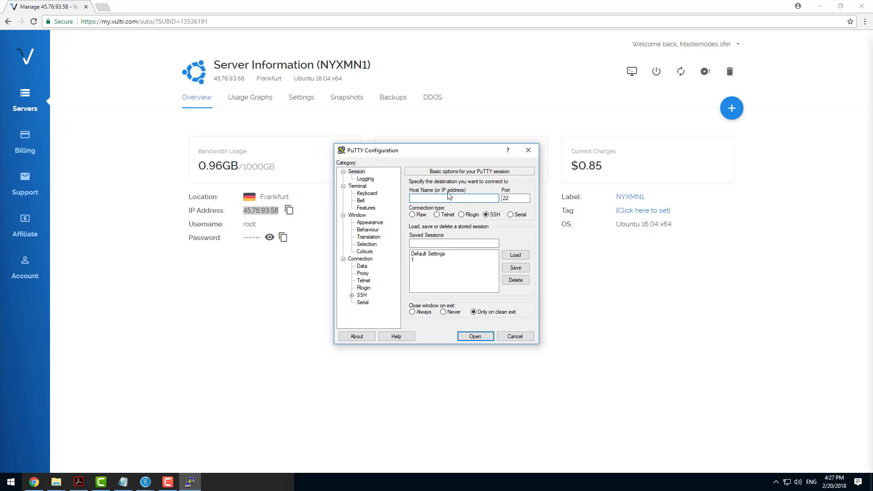
click(270, 210)
double_click(269, 211)
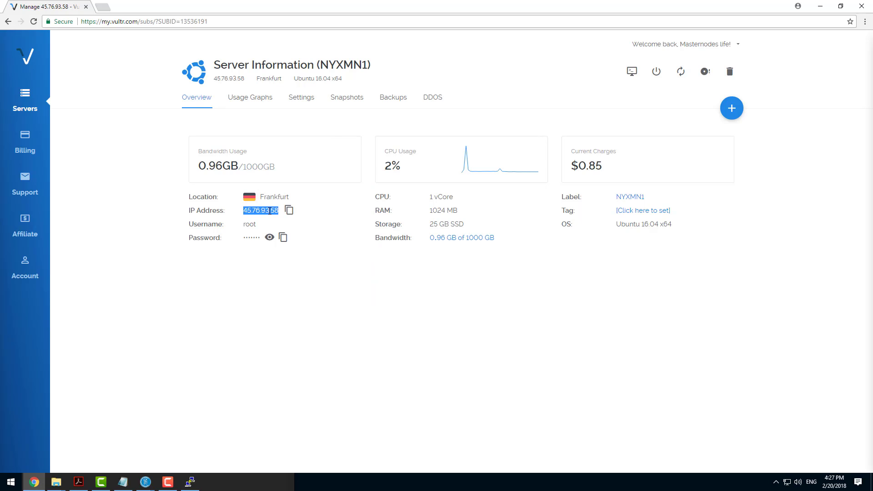
click(289, 210)
click(190, 483)
right_click(425, 199)
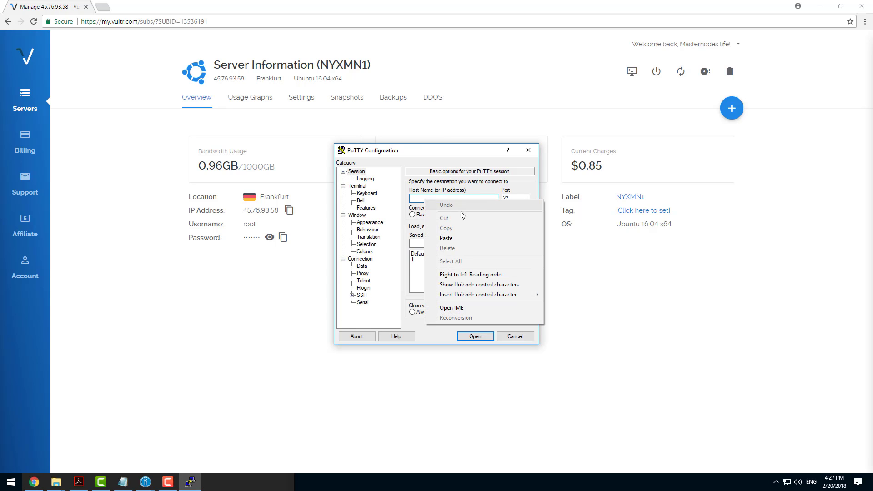
click(459, 239)
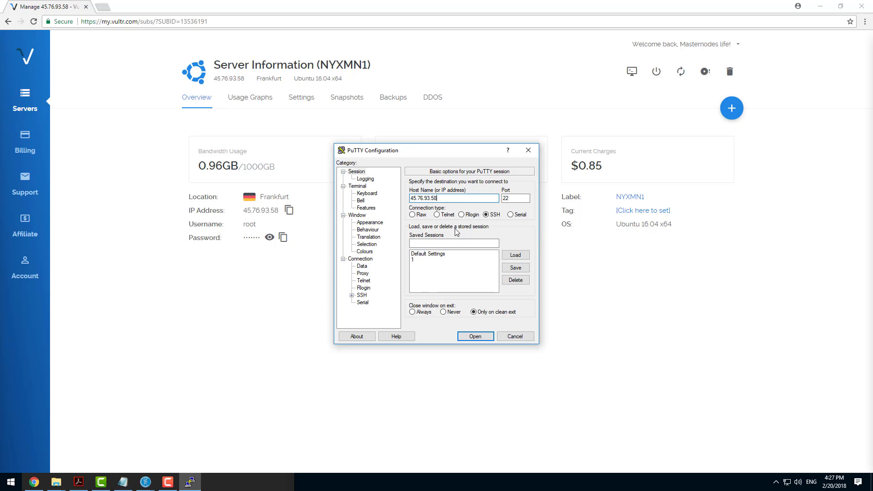
Open the SSH connection and log in as root with the account password
click(482, 338)
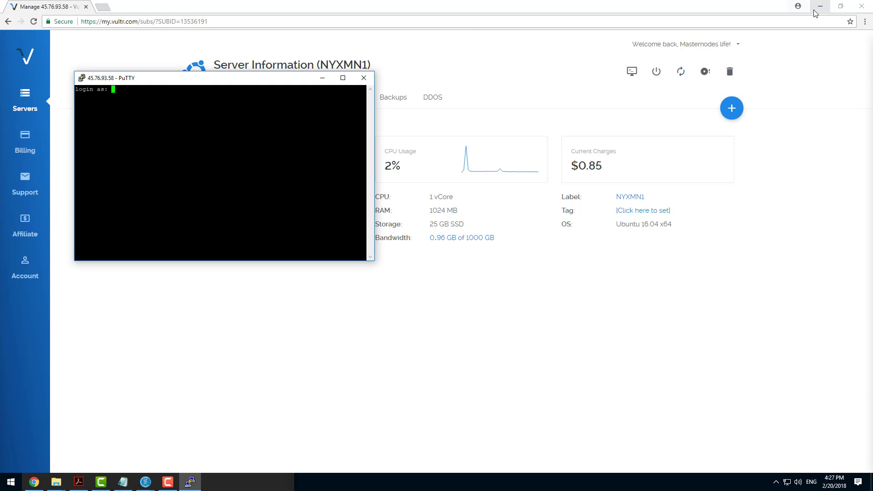
click(474, 67)
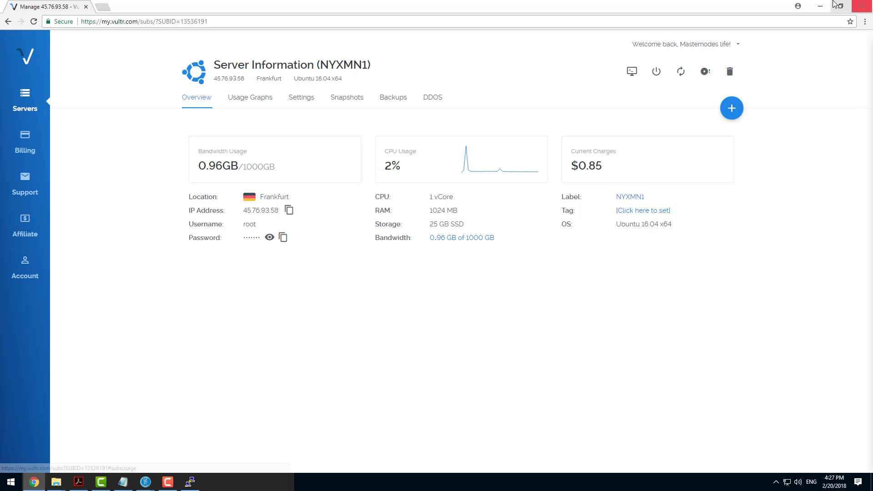
click(820, 8)
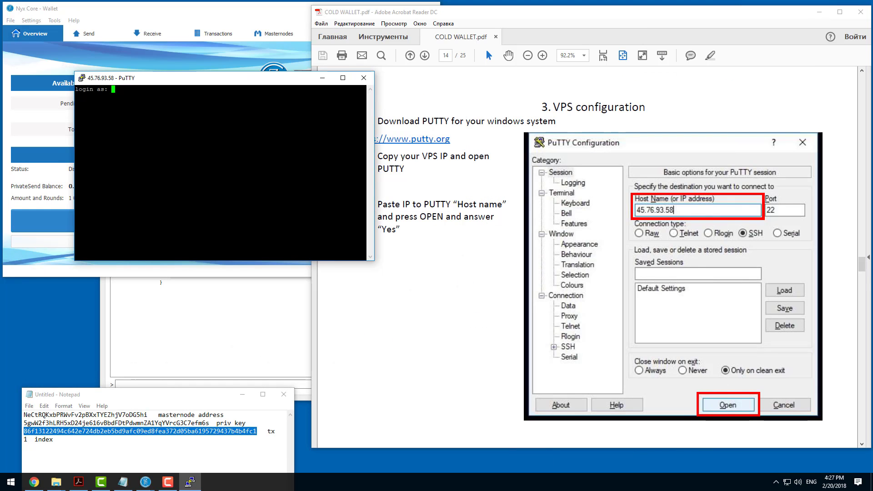
text(root)
key(Return)
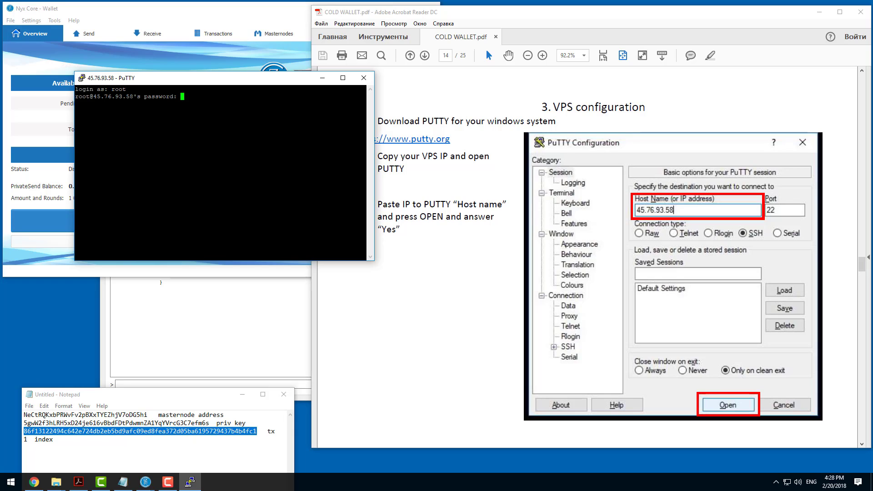
key(Return)
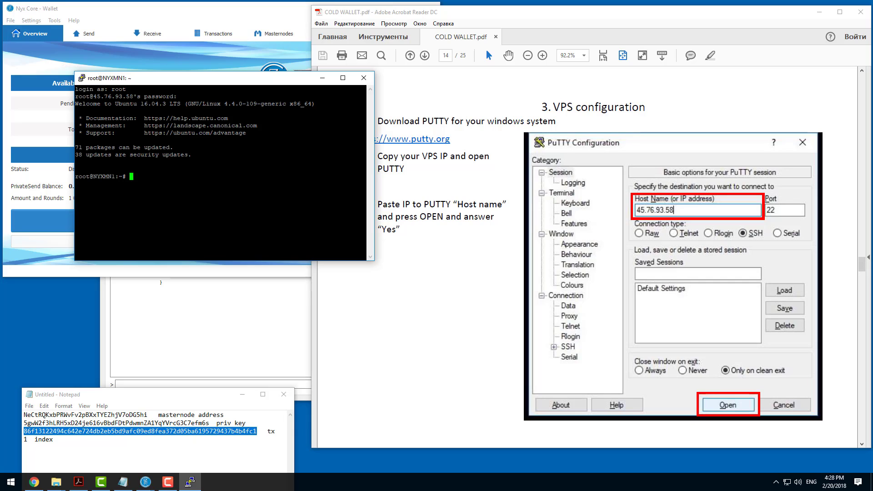
Copy apt-get update from the guide and run it in the PuTTY terminal
click(399, 193)
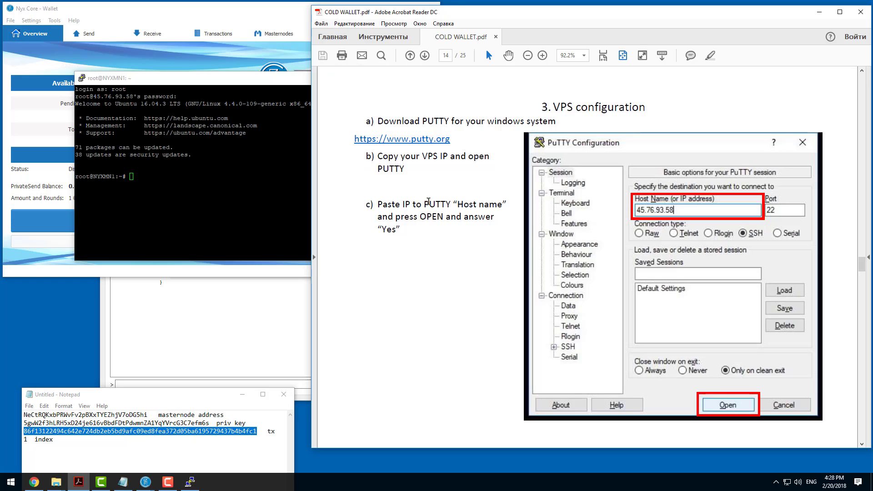
scroll(429, 202, down, 3)
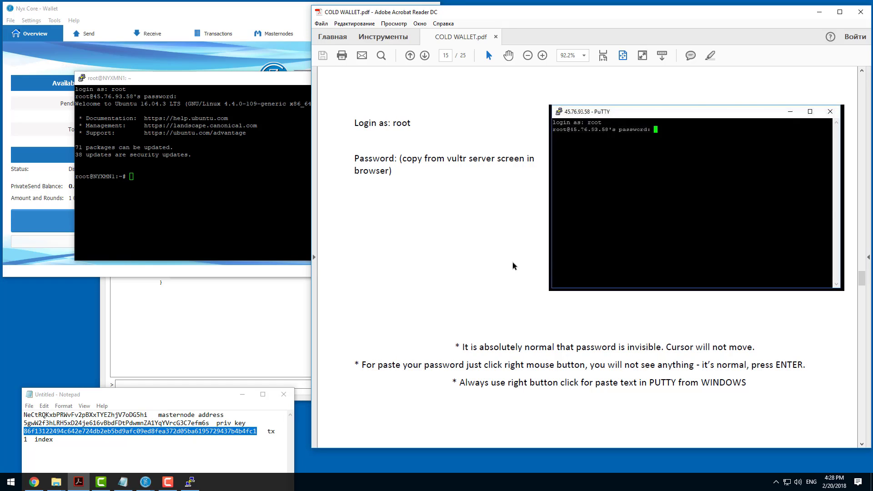
scroll(514, 266, down, 3)
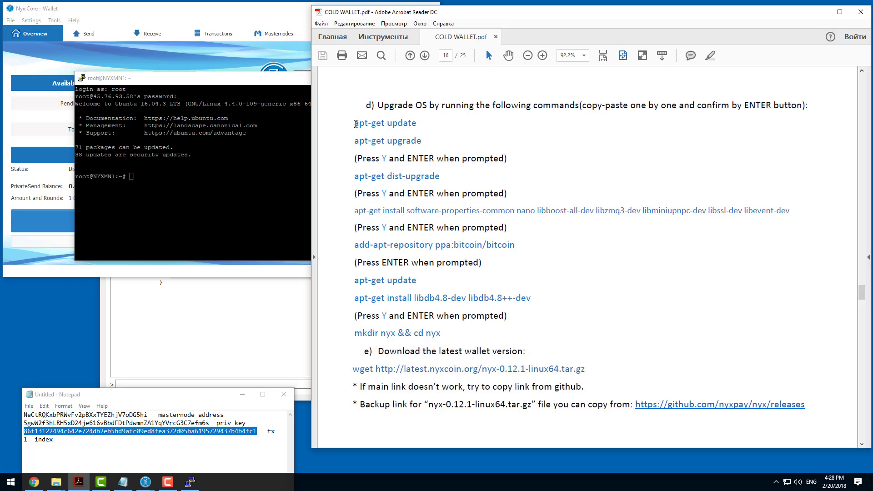
drag(356, 124, 401, 123)
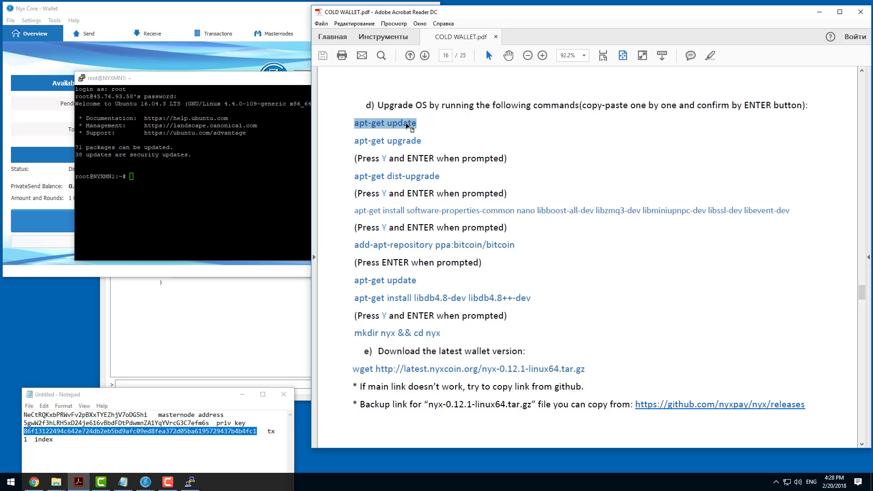
drag(262, 83, 196, 68)
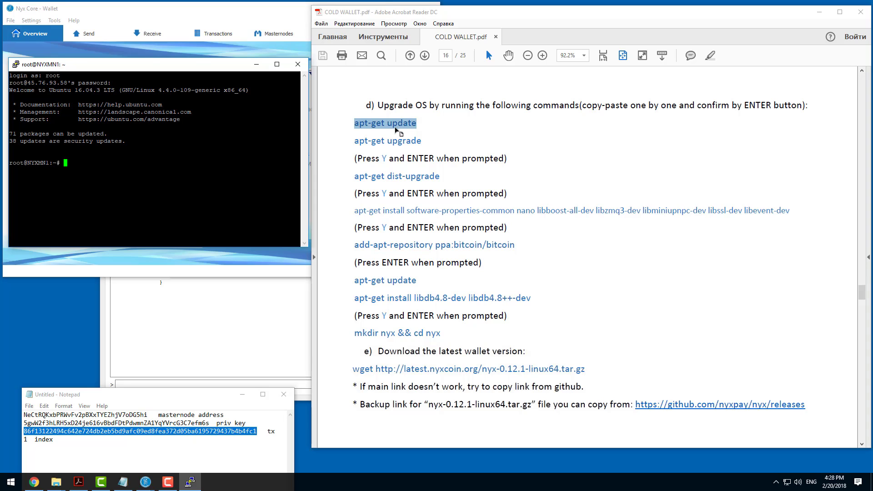
right_click(408, 132)
click(411, 135)
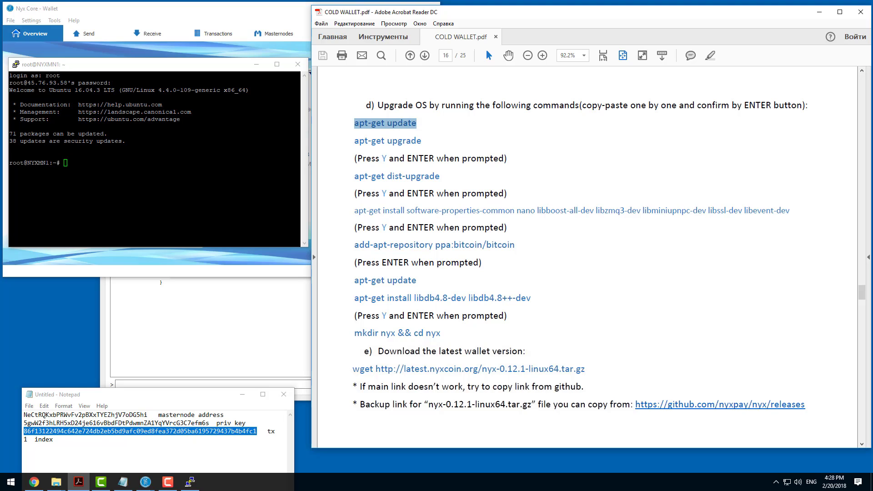
right_click(105, 163)
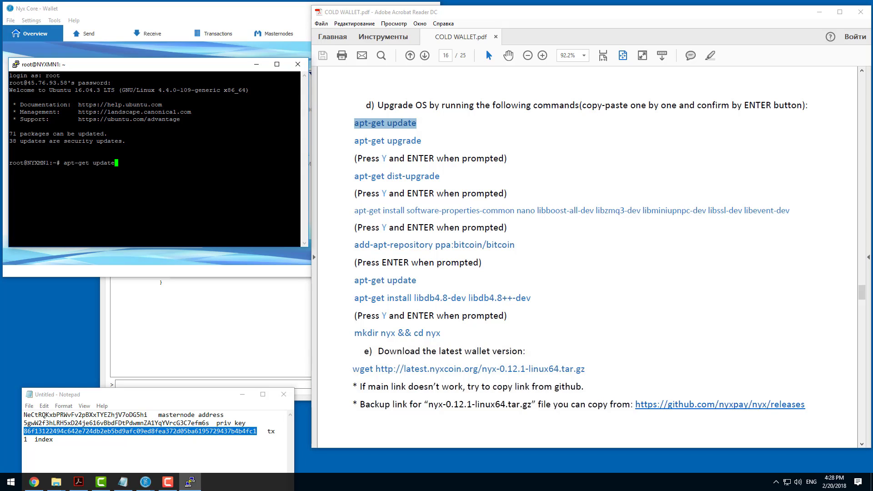
key(Return)
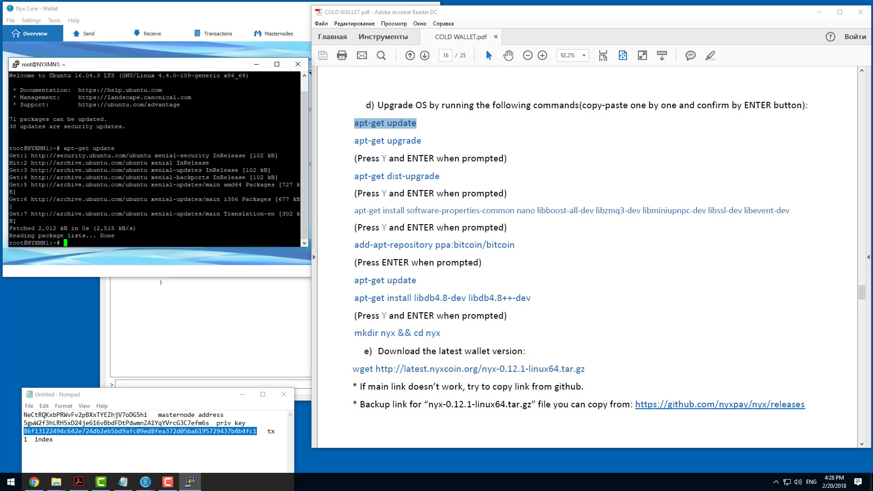
Run apt-get upgrade confirming with y, then copy apt-get dist-upgrade from the guide
drag(354, 142, 419, 142)
right_click(421, 142)
click(437, 146)
click(142, 199)
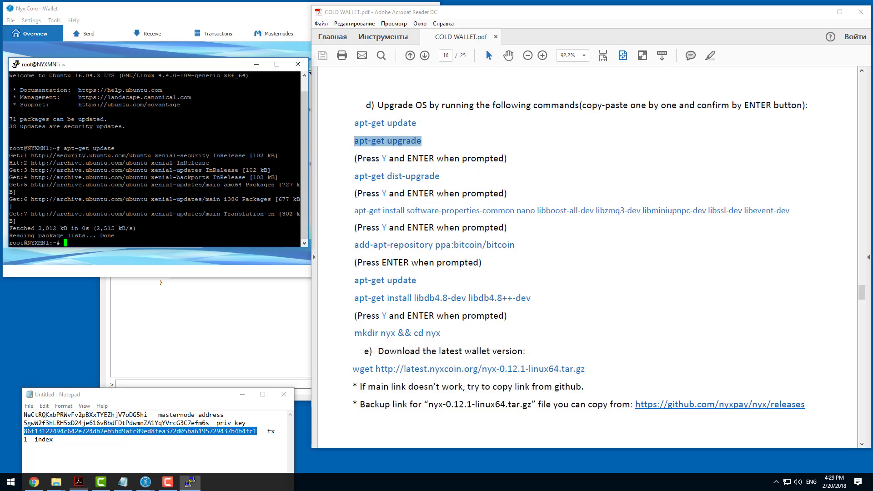
right_click(142, 199)
key(Return)
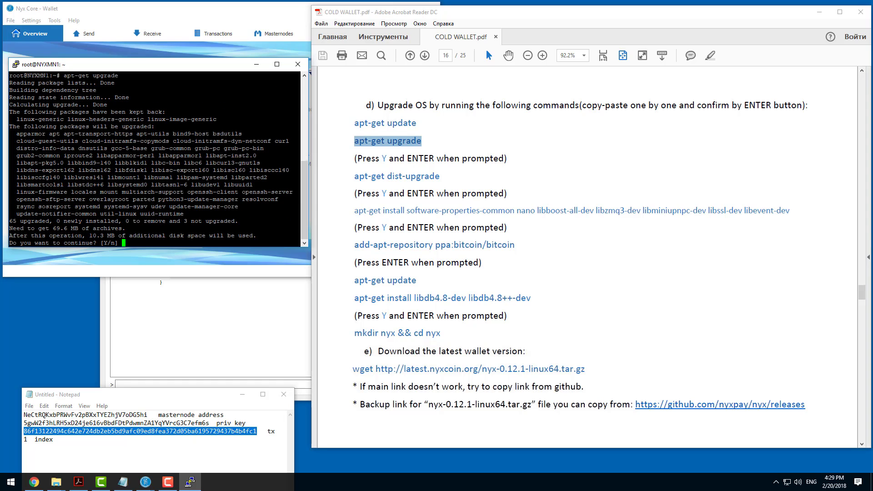
text(y)
key(Return)
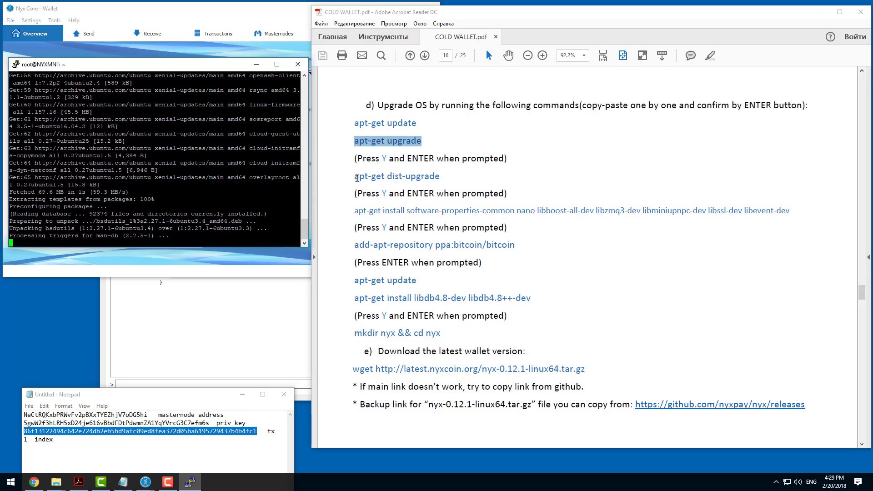
drag(354, 177, 439, 178)
right_click(429, 179)
click(446, 188)
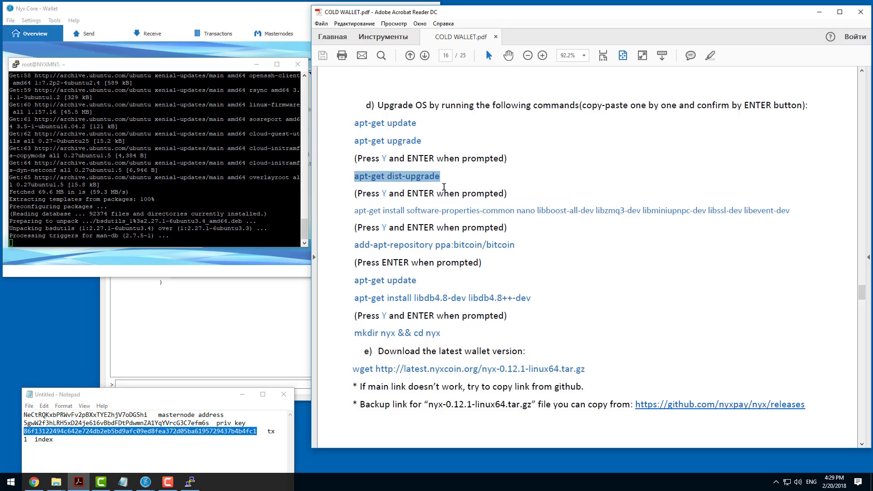
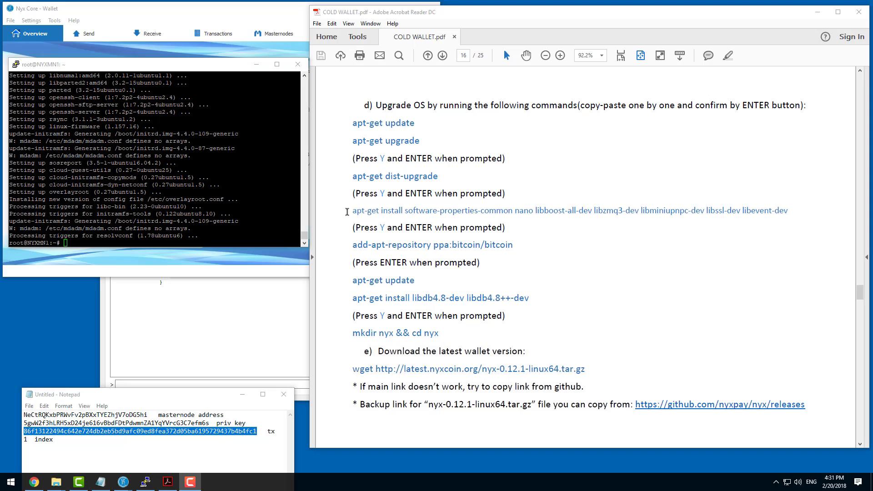
Install the build dependencies (software-properties-common, nano, boost, zmq, miniupnpc, ssl, event dev), confirming with y
drag(351, 210, 786, 212)
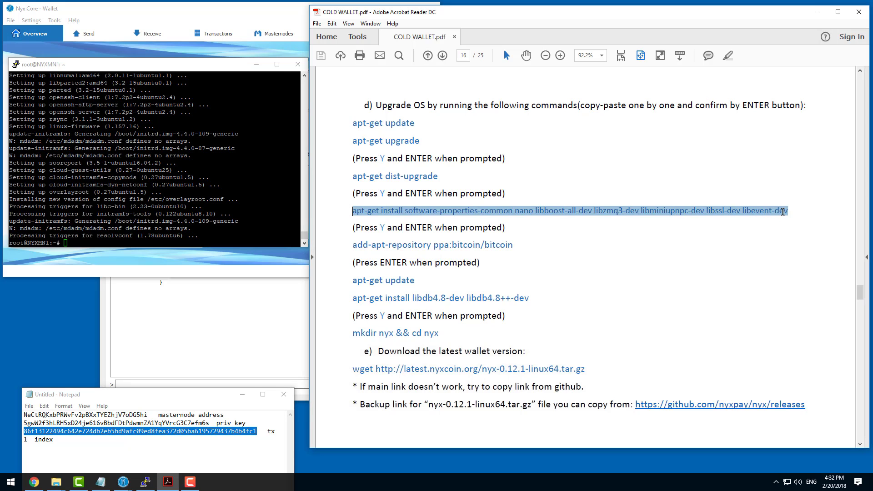
right_click(760, 212)
click(772, 221)
right_click(172, 213)
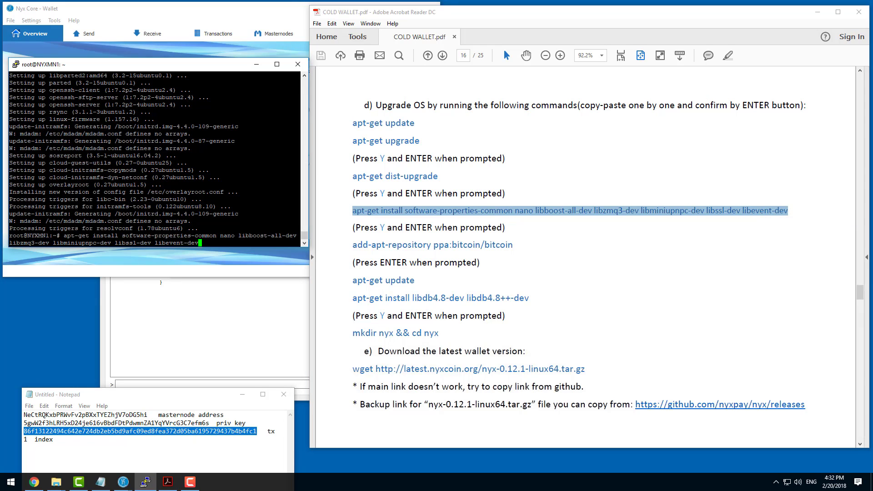
key(Return)
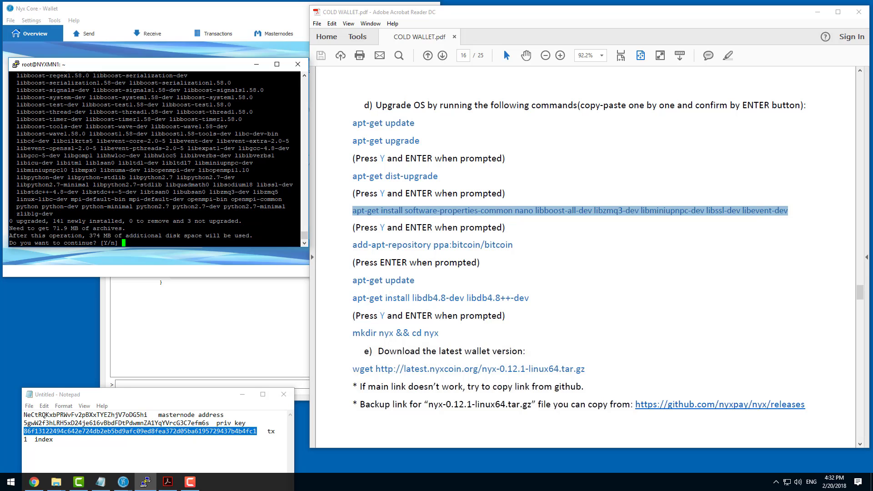
text(y)
key(Return)
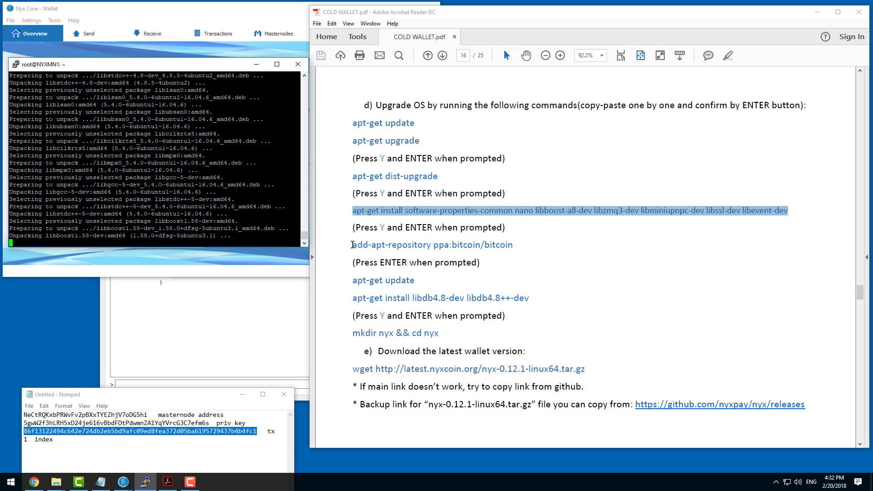
Add the ppa:bitcoin/bitcoin repository to the VPS and confirm it
drag(353, 245, 512, 245)
right_click(504, 246)
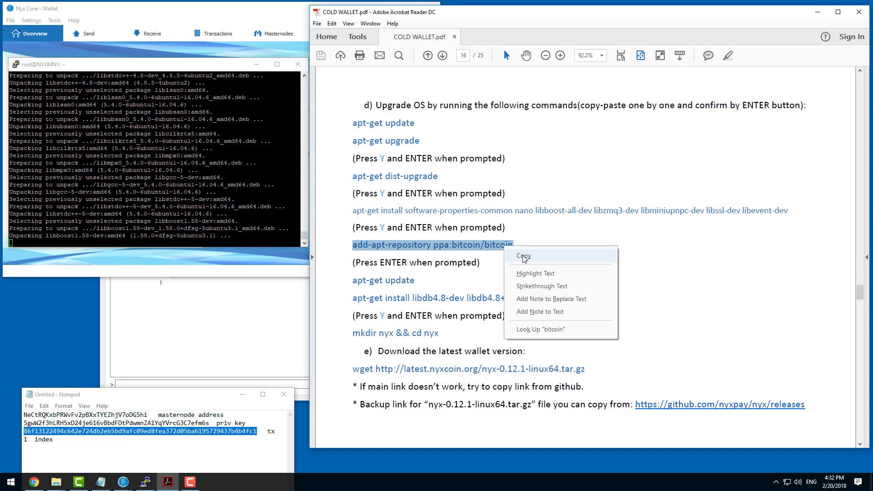
click(524, 256)
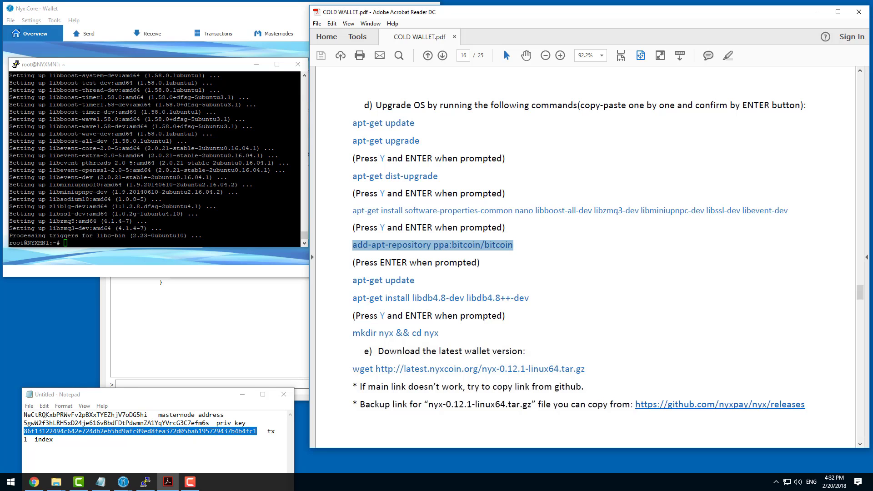
key(alt+Tab)
key(shift+Insert)
key(Return)
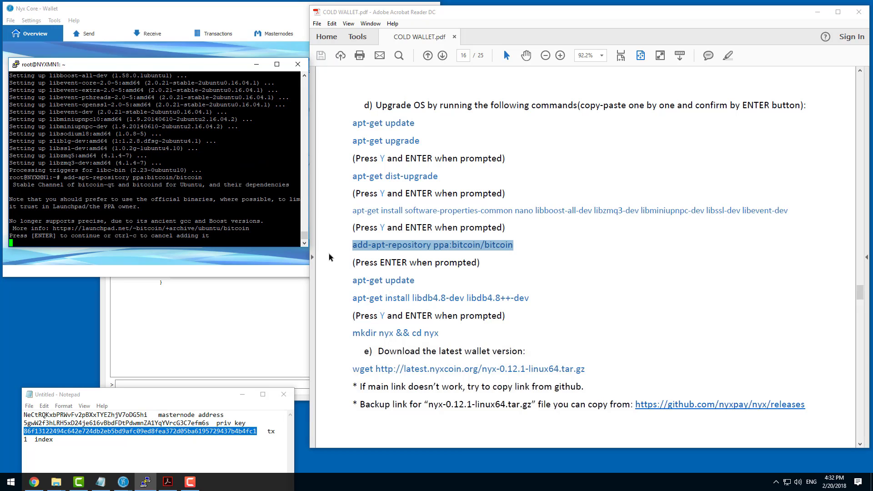
key(Return)
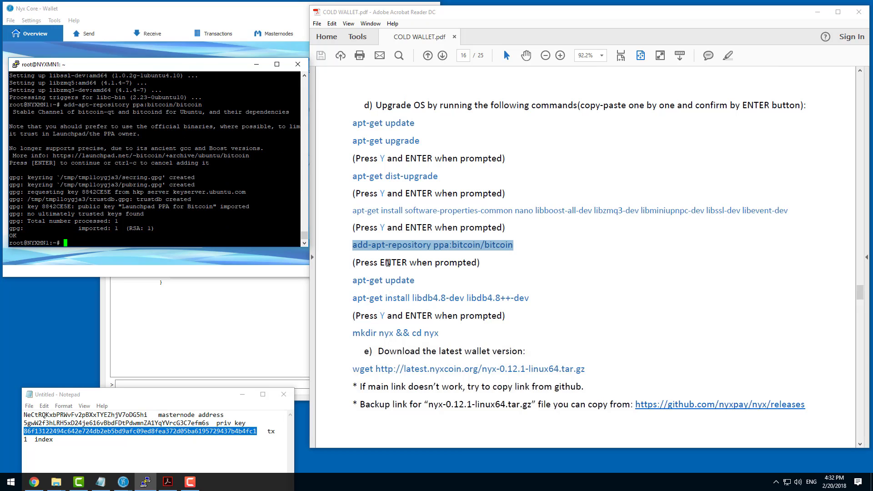
Refresh the package lists with apt-get update
drag(354, 281, 414, 281)
right_click(407, 282)
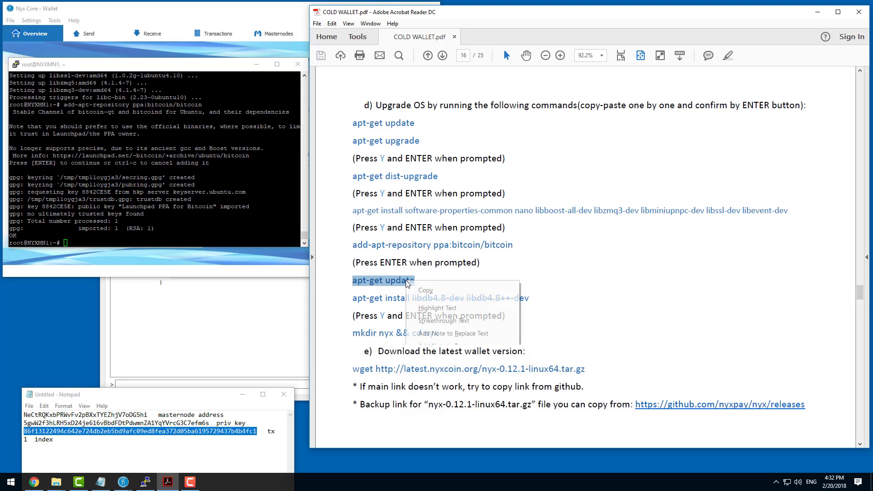
click(426, 290)
right_click(236, 204)
key(Return)
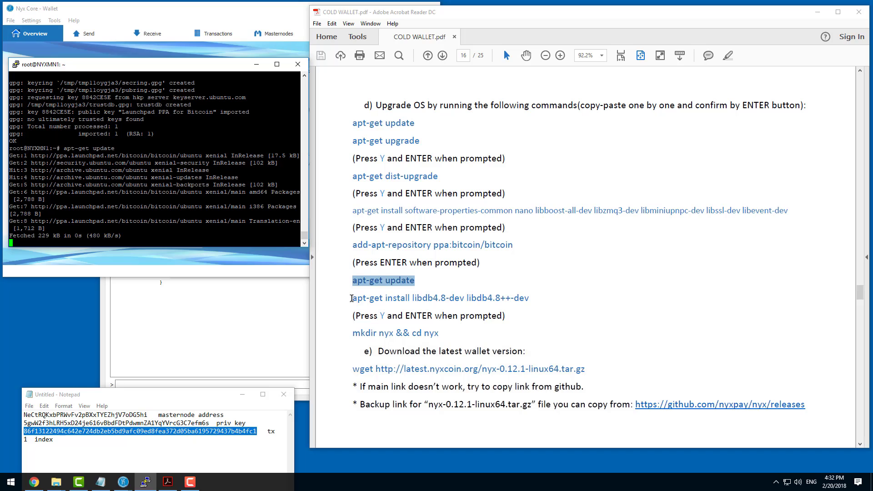
Install libdb4.8-dev and libdb4.8++-dev, answering y to the prompt
drag(354, 298, 526, 296)
right_click(526, 296)
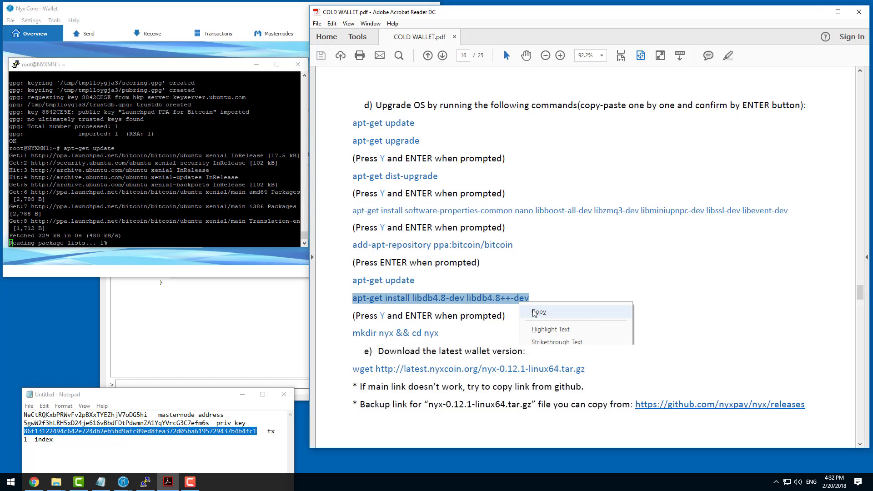
click(536, 307)
click(168, 185)
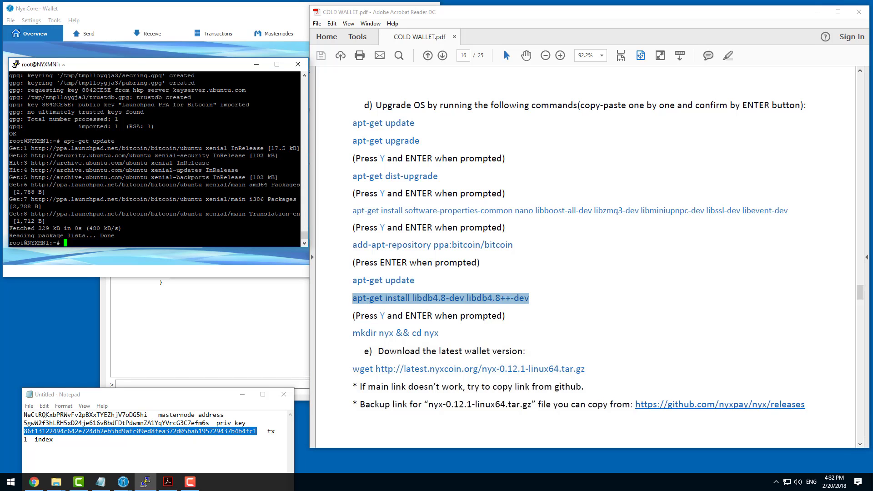
right_click(145, 185)
key(Return)
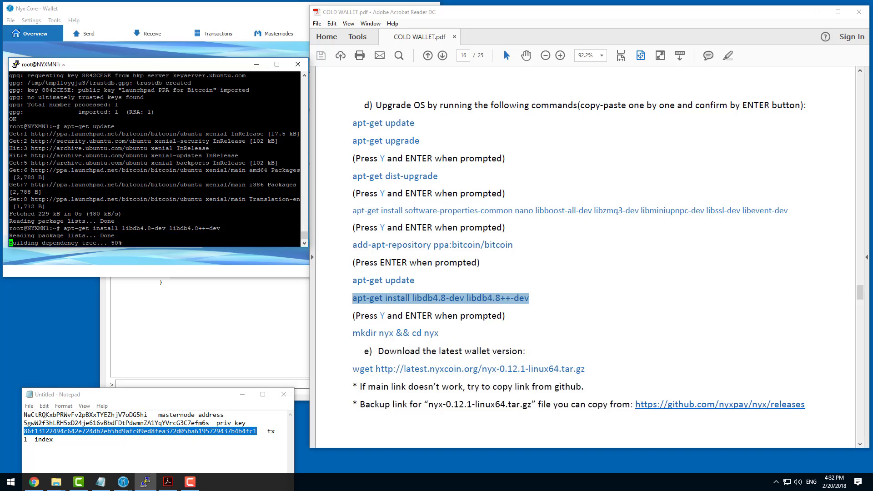
text(y)
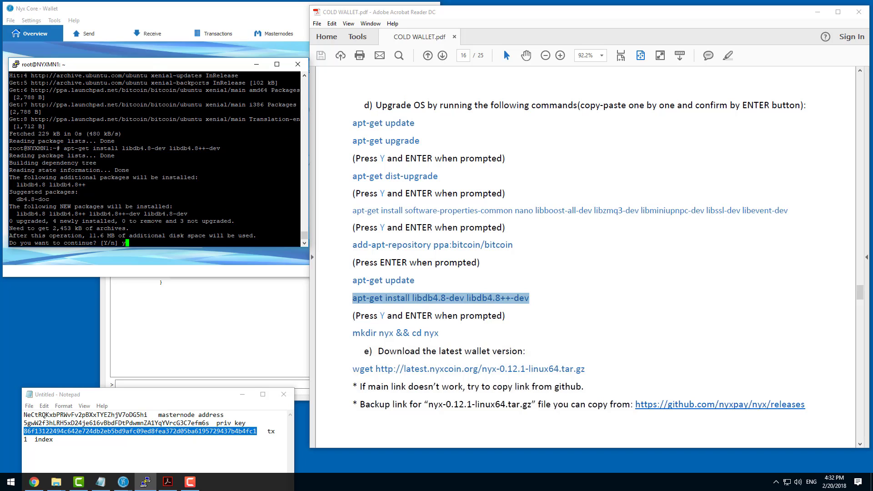
key(Return)
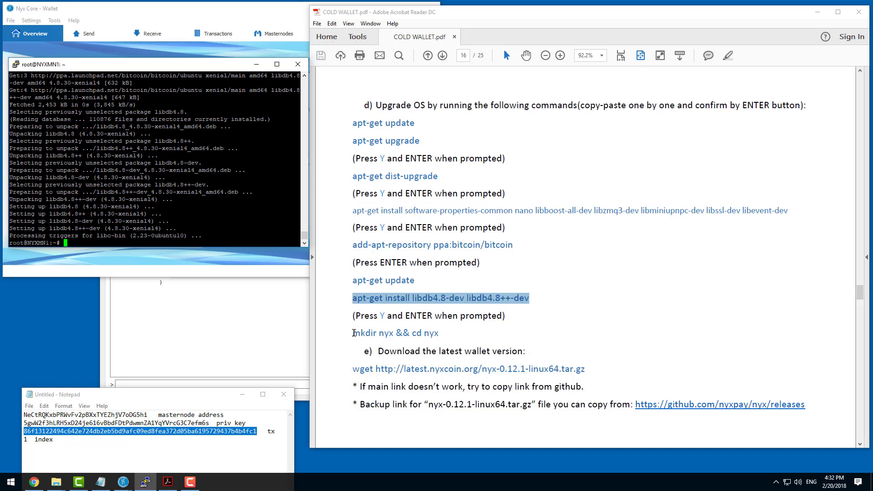
drag(354, 333, 432, 333)
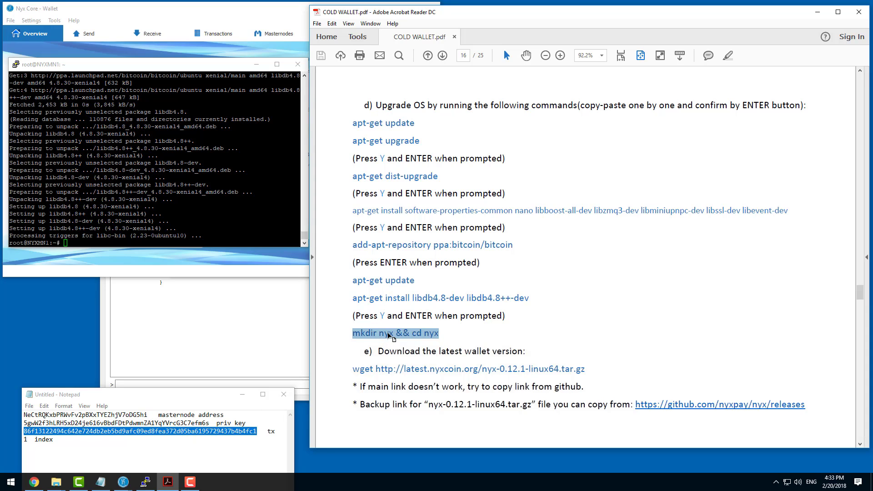
Run mkdir nyx && cd nyx, then wget nyx-0.12.1-linux64.tar.gz into the new folder
right_click(204, 195)
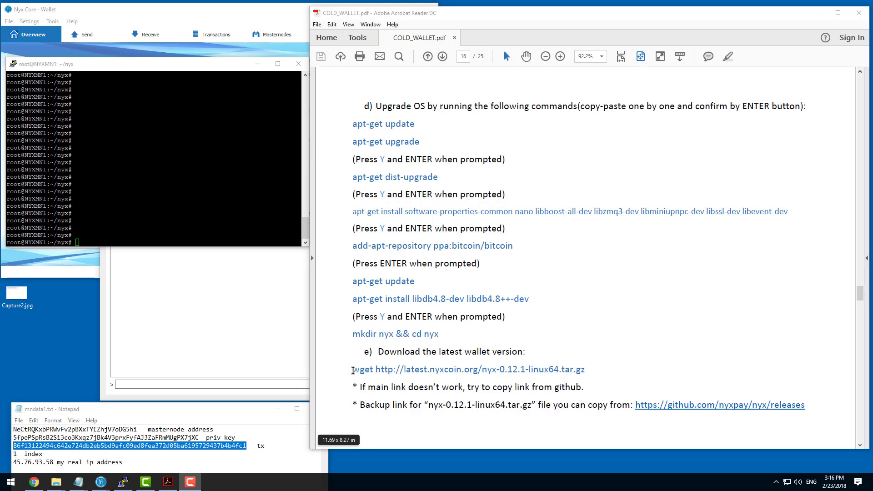
drag(352, 370, 586, 369)
right_click(548, 370)
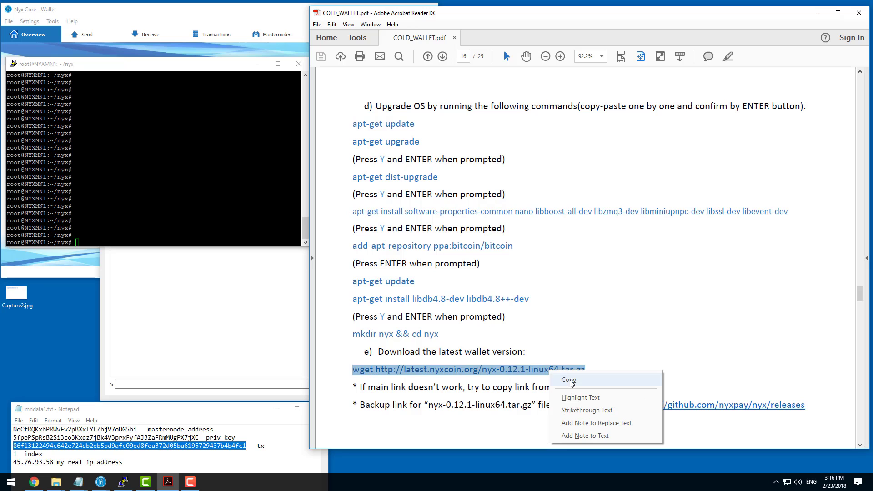
click(571, 381)
right_click(182, 159)
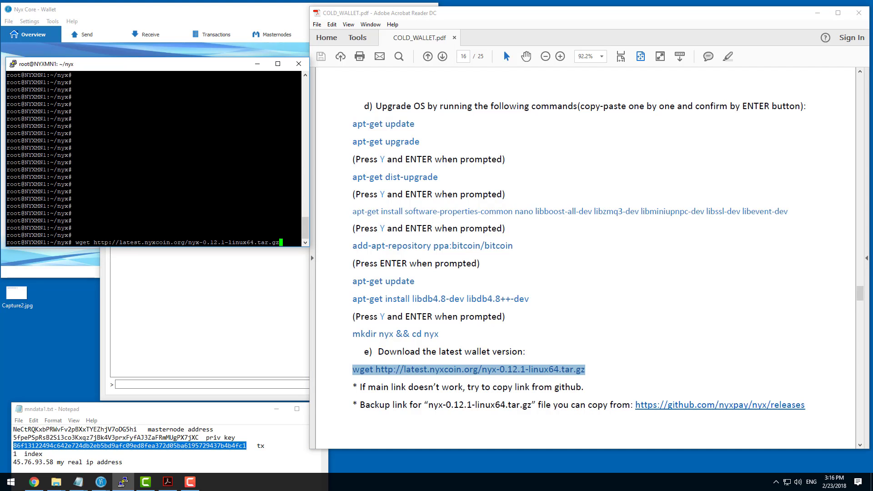
key(Return)
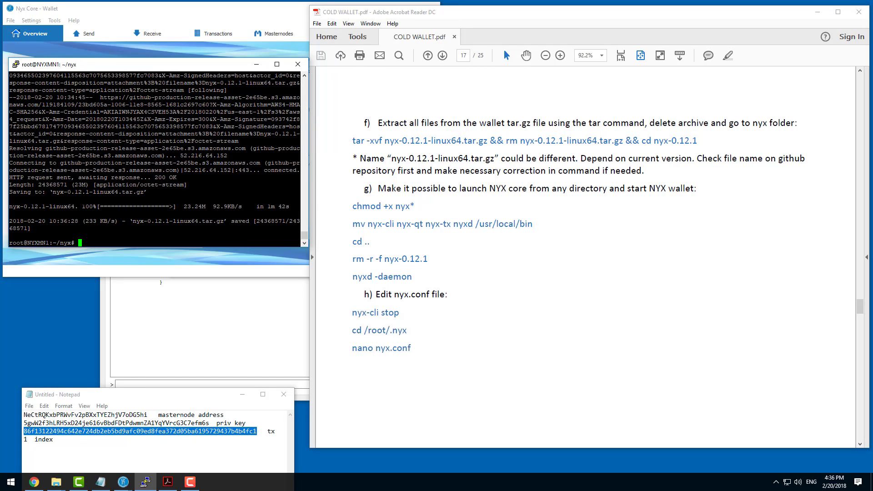
List the nyx folder, then extract the archive, delete it and enter nyx-0.12.1
text(ls)
key(Return)
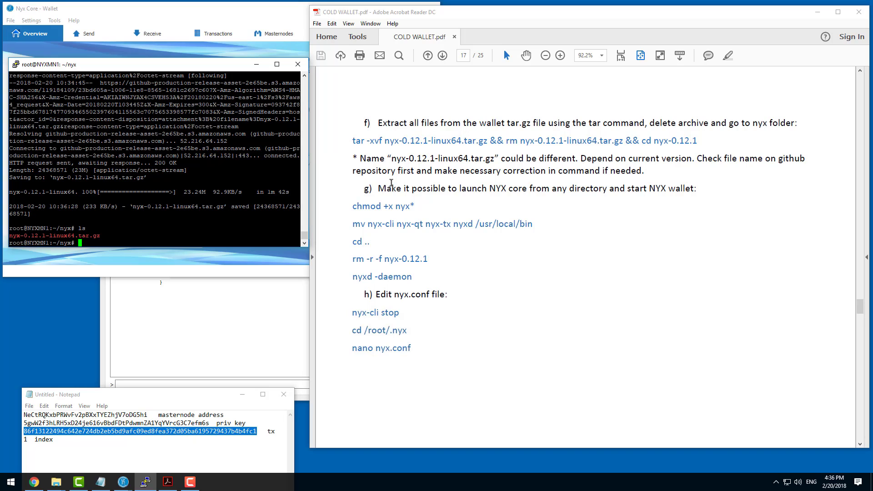
drag(354, 140, 697, 141)
right_click(676, 144)
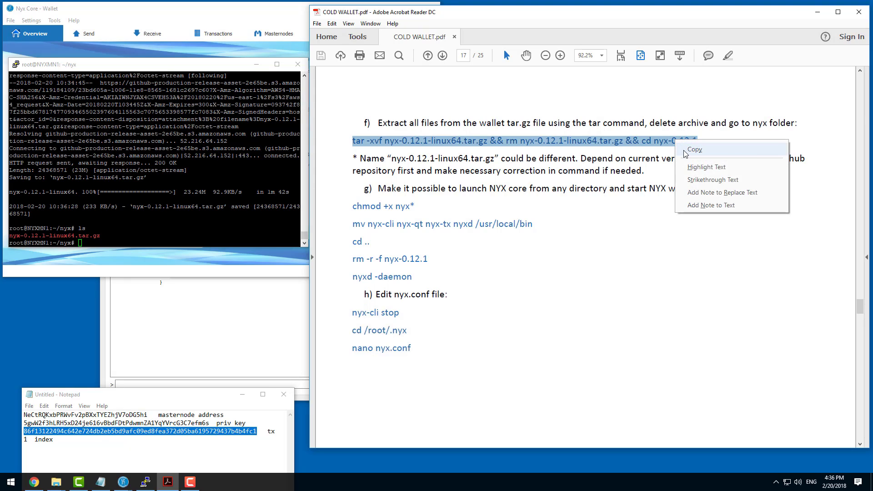
click(687, 150)
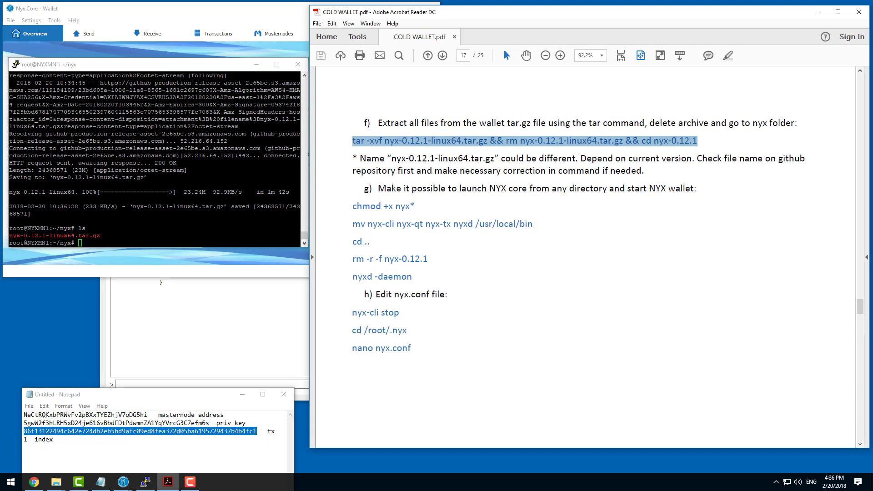
right_click(182, 209)
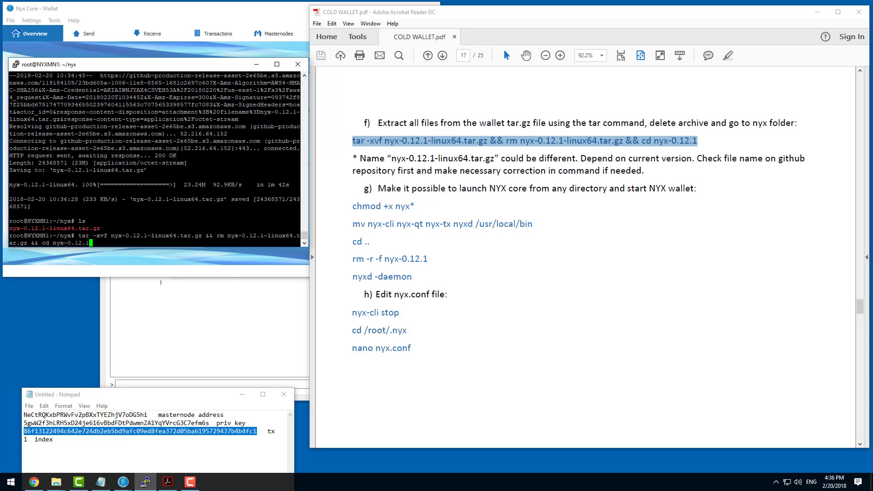
key(Return)
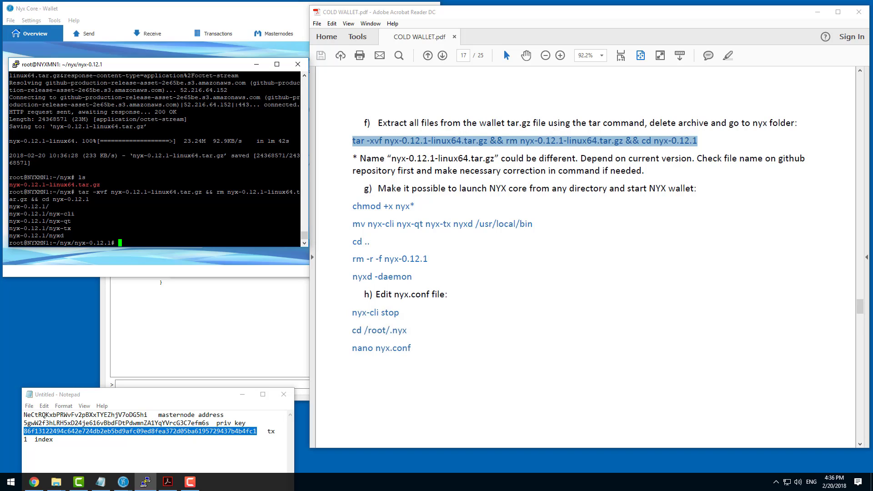
List the extracted binaries nyx-cli, nyxd, nyx-qt and nyx-tx
text(ls)
key(Return)
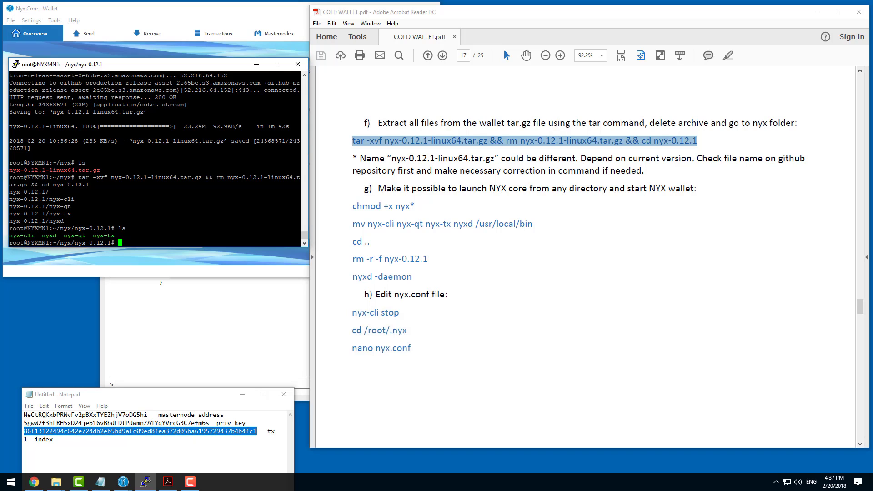
drag(353, 206, 408, 205)
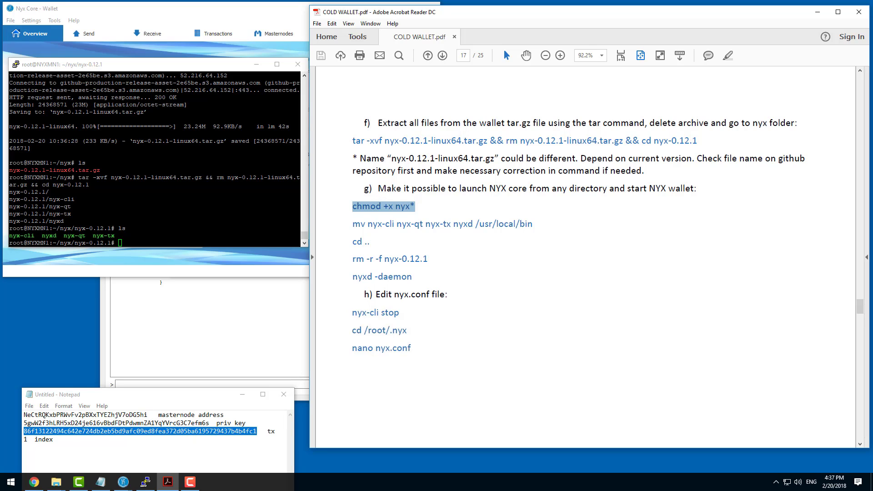
Make the nyx binaries executable with chmod +x nyx* and move them to /usr/local/bin
right_click(155, 204)
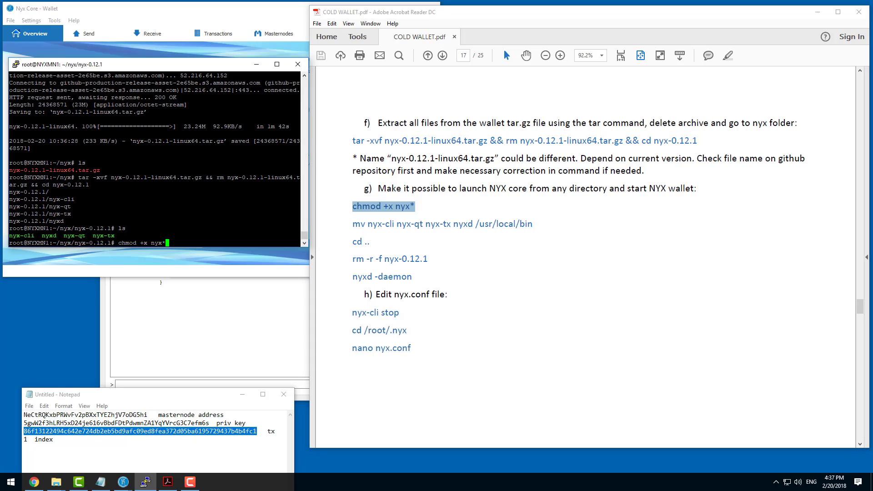
key(Return)
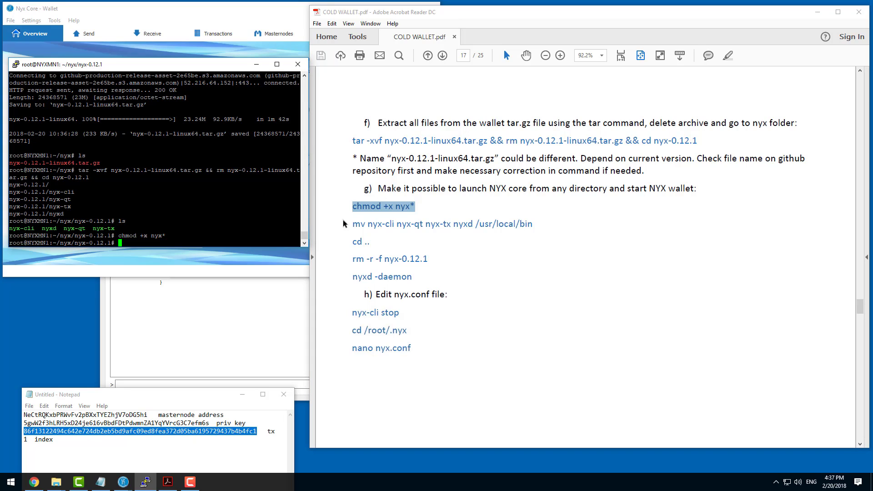
drag(353, 224, 533, 228)
right_click(523, 225)
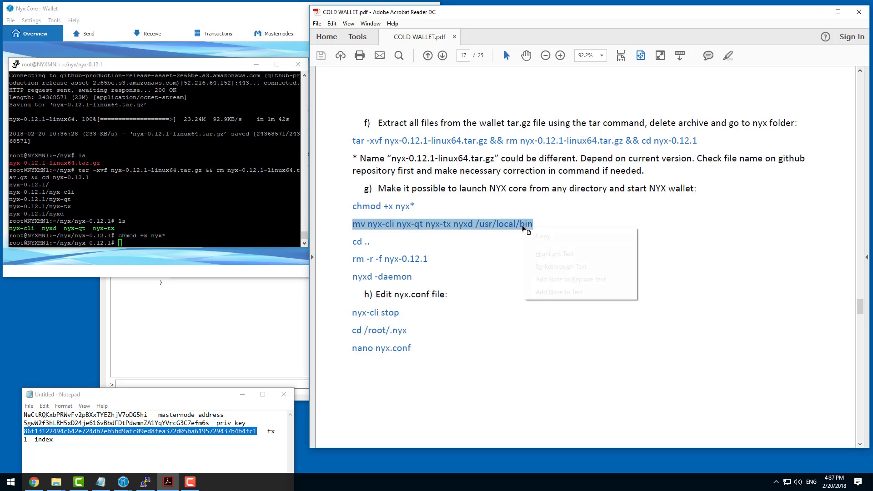
click(537, 235)
click(155, 205)
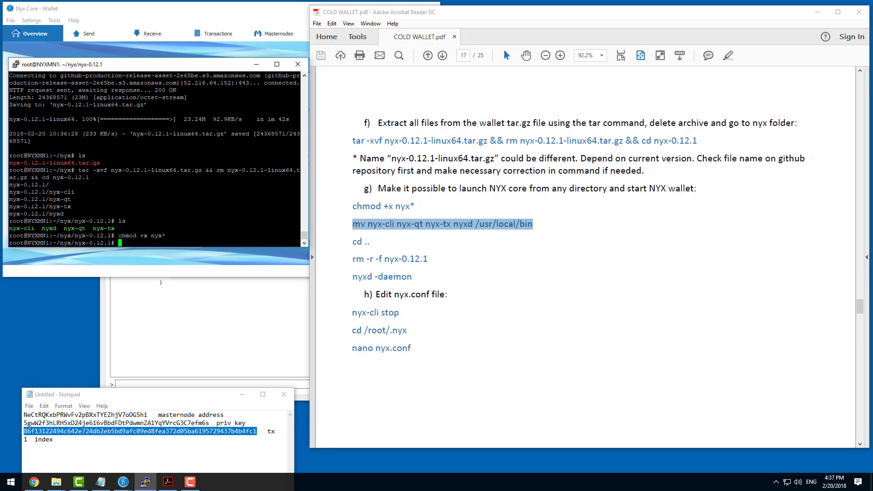
key(shift+Insert)
key(Return)
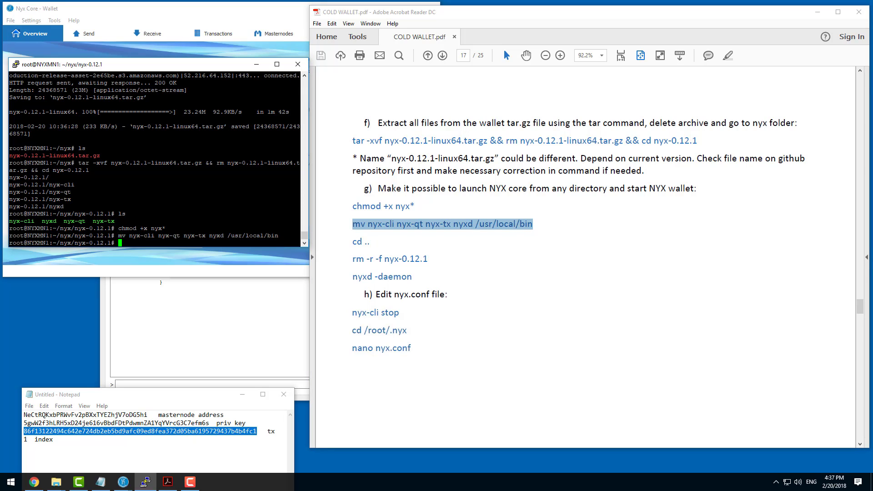
Go up to ~/nyx and delete the nyx-0.12.1 folder with rm -r -f
text(cd ..)
key(Return)
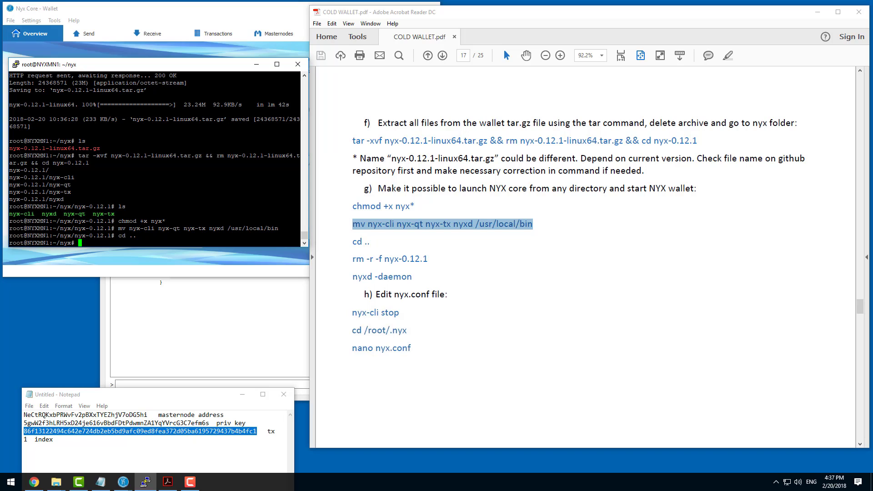
drag(353, 241, 430, 259)
click(359, 259)
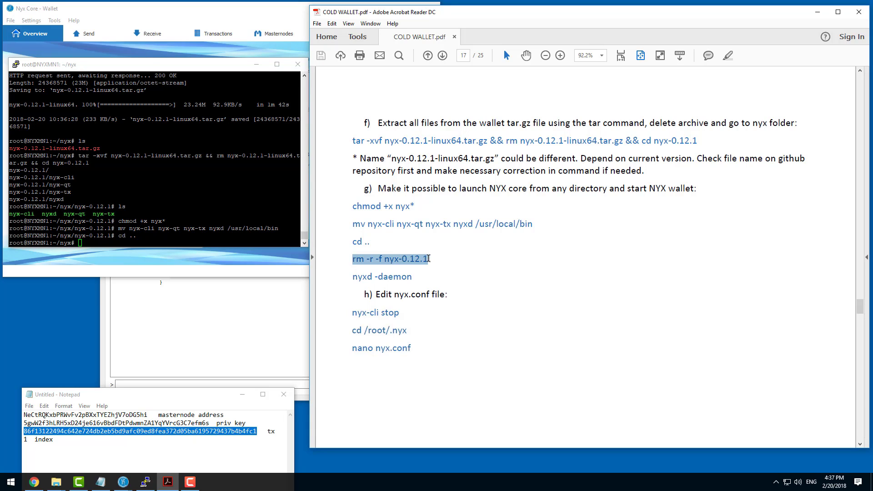
right_click(415, 259)
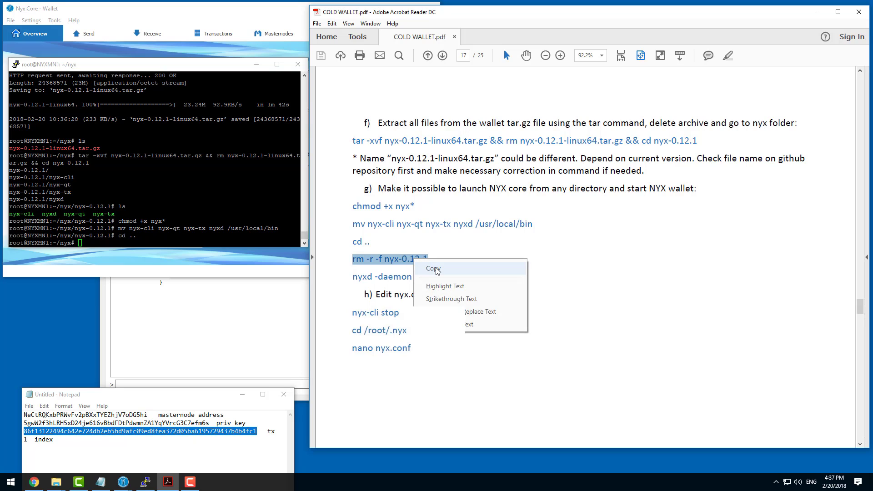
click(434, 270)
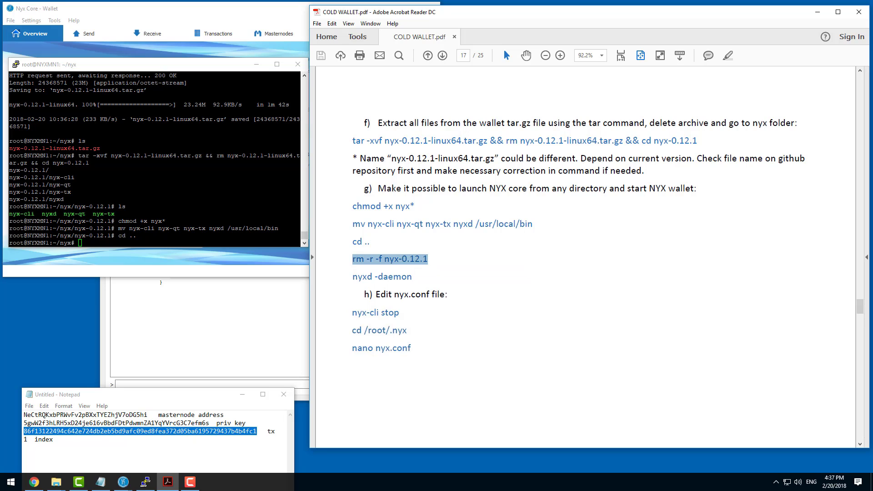
right_click(191, 196)
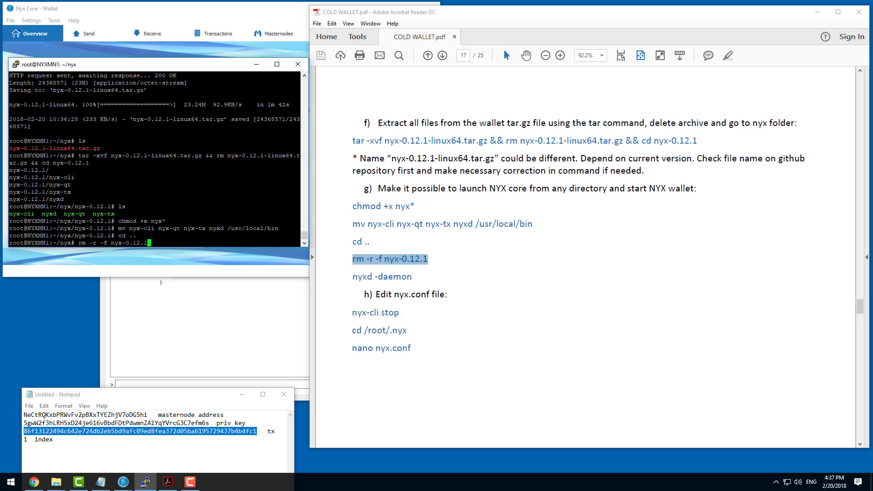
key(Return)
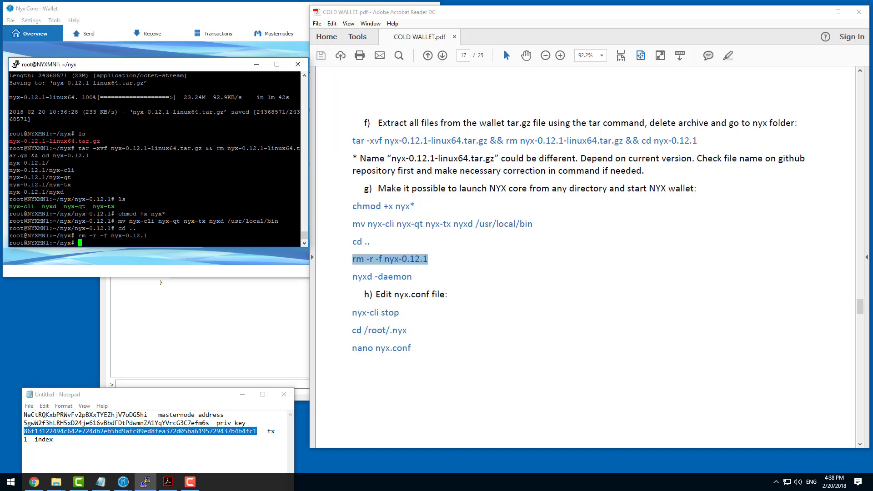
drag(353, 276, 418, 277)
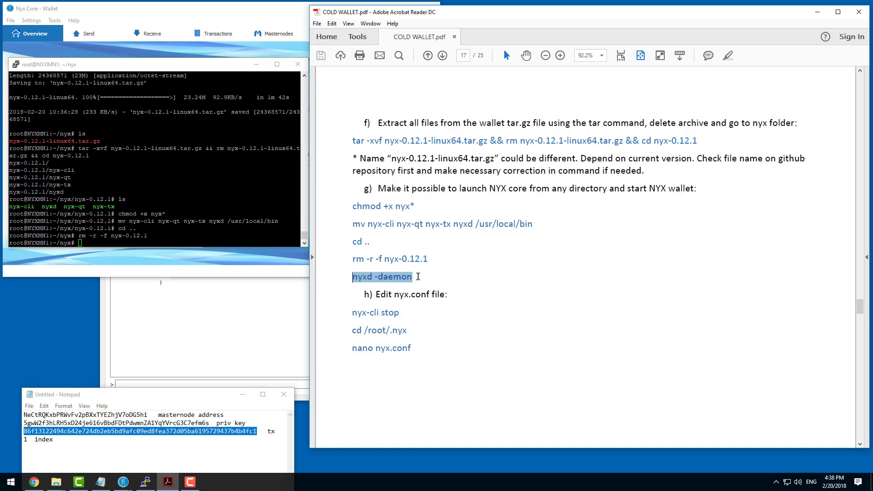
Run nyxd -daemon so the Nyx Core server starts in the background
right_click(389, 281)
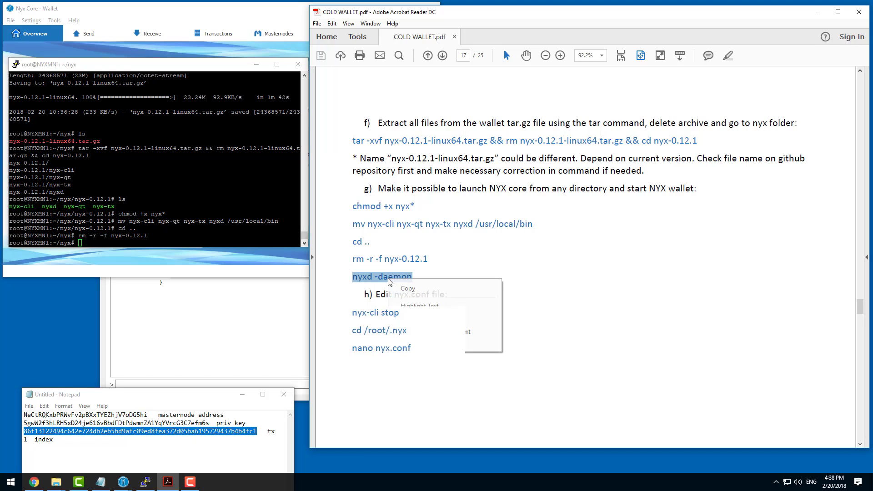
click(408, 289)
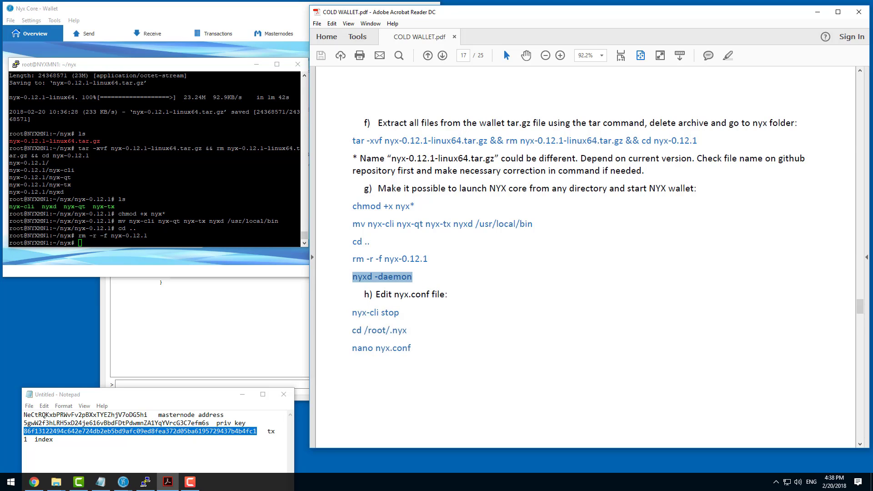
right_click(120, 217)
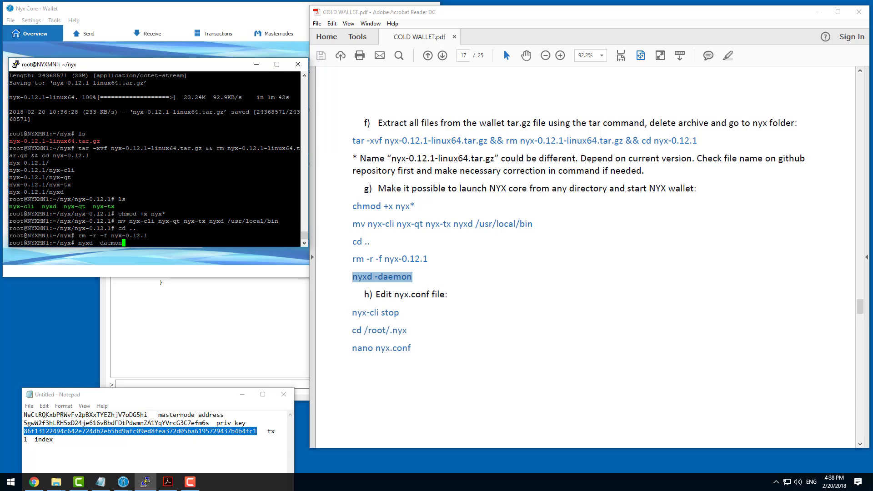
key(Return)
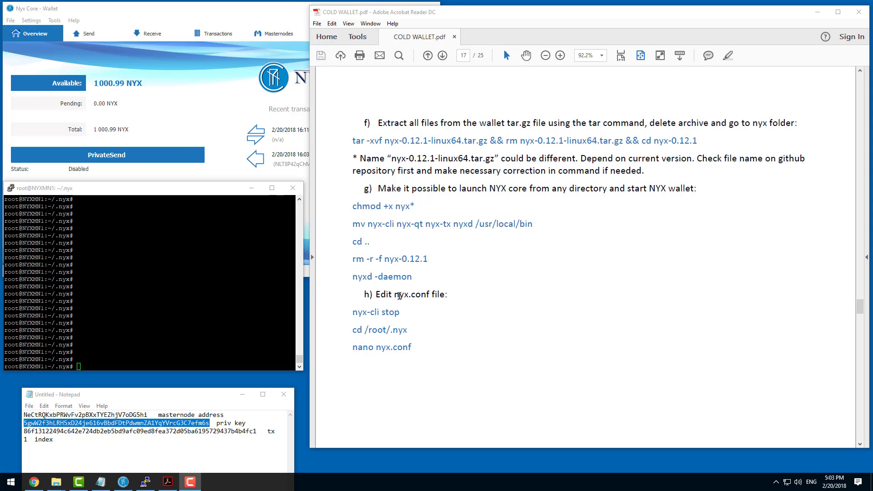
Stop the running Nyx server with nyx-cli stop
drag(351, 313, 406, 315)
right_click(385, 312)
click(393, 321)
right_click(218, 325)
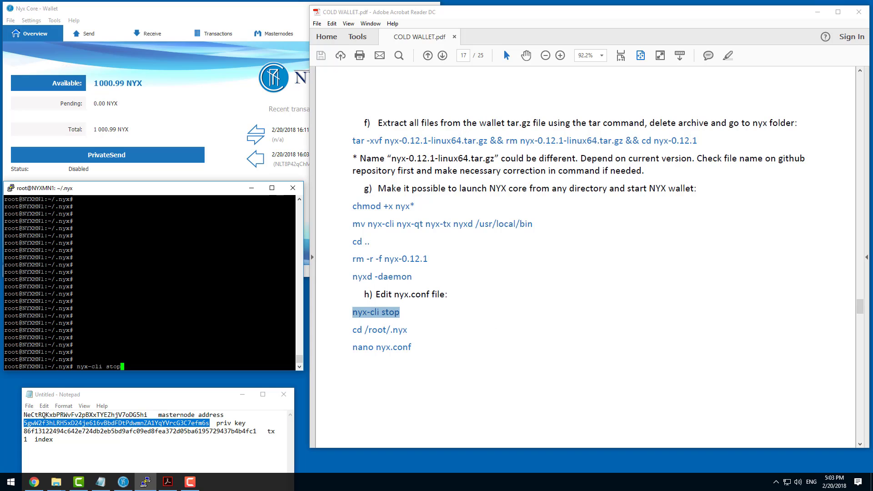
key(Return)
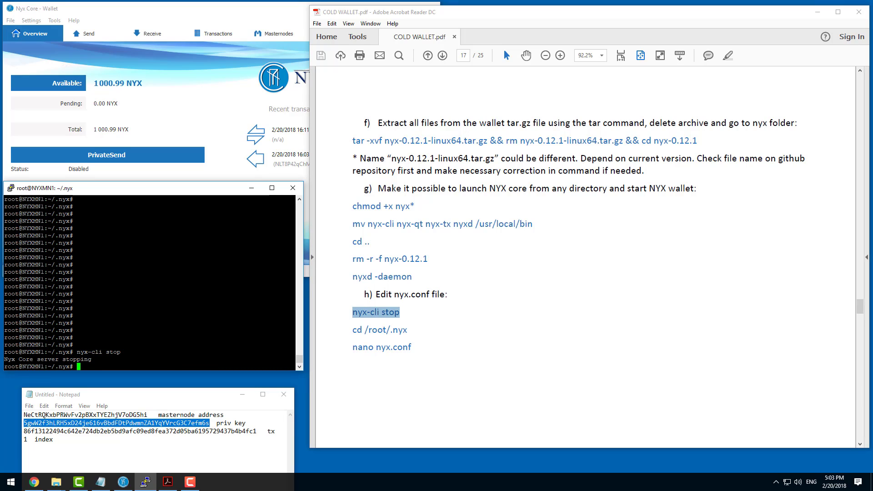
Change into /root/.nyx and open nyx.conf with nano
drag(351, 330, 408, 333)
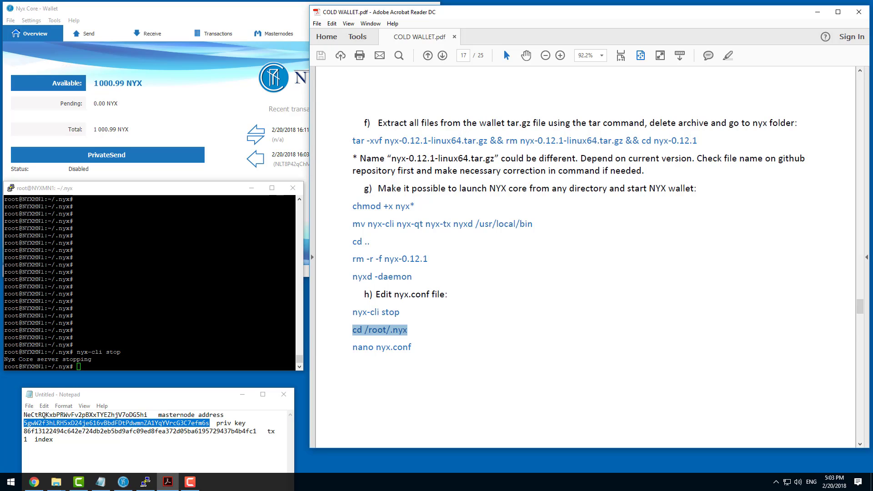
right_click(182, 325)
key(Return)
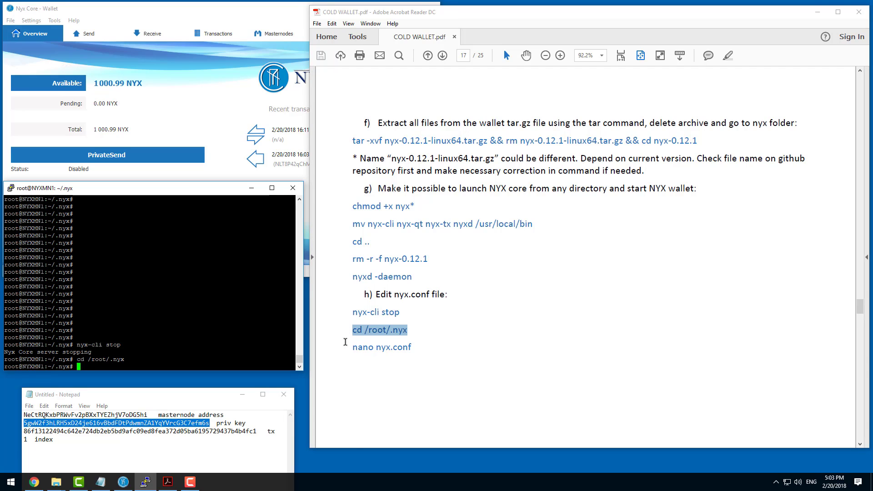
drag(353, 347, 411, 348)
right_click(400, 350)
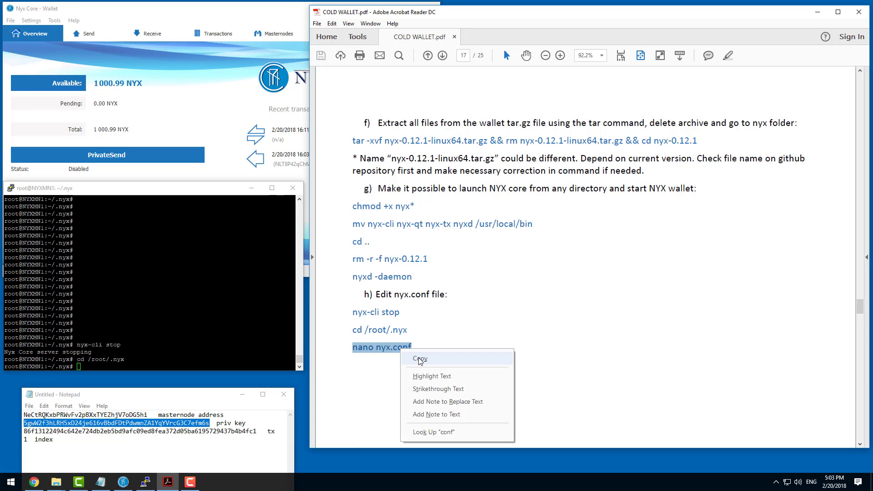
click(415, 358)
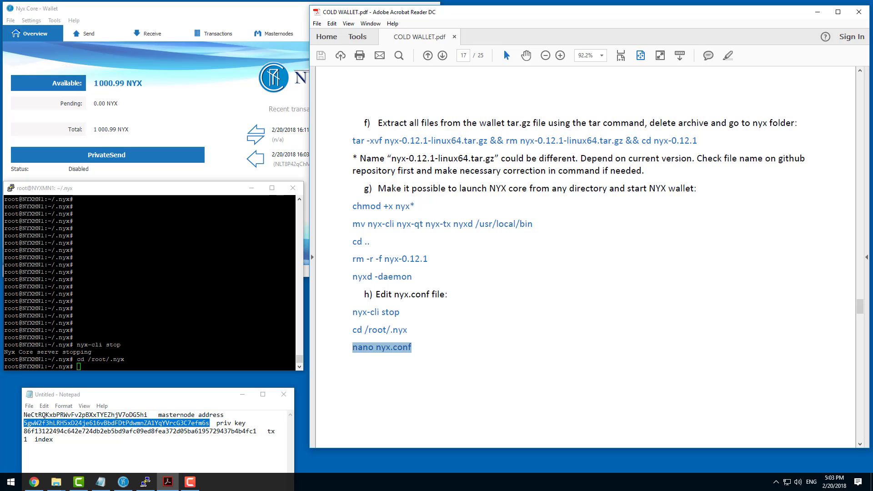
right_click(150, 295)
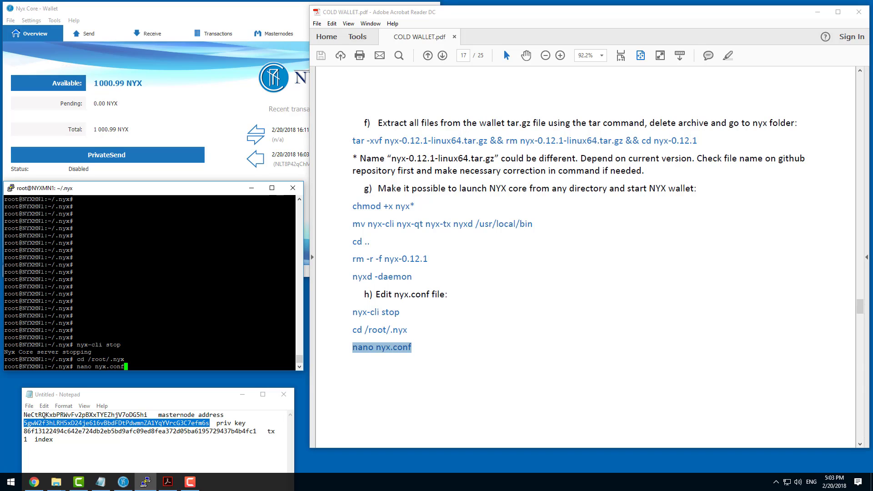
key(Return)
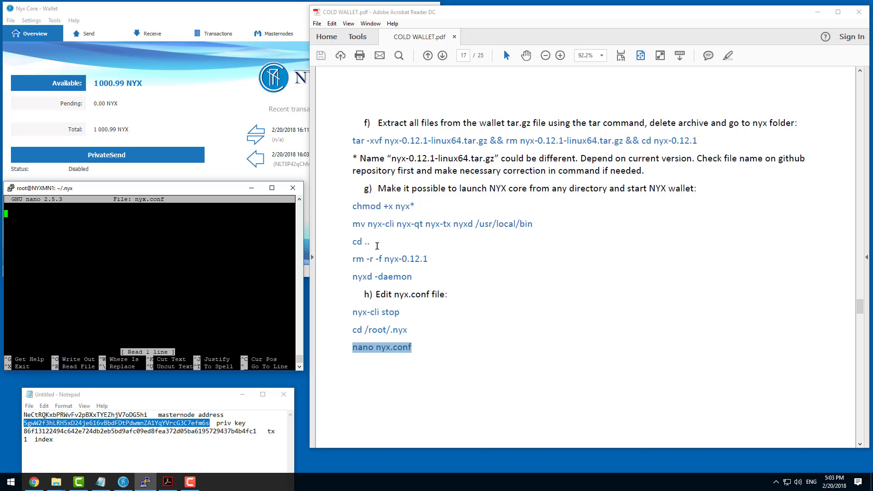
Paste the guide's blue nyx.conf template into a new Notepad document, with local nyx.conf open beside it
click(444, 263)
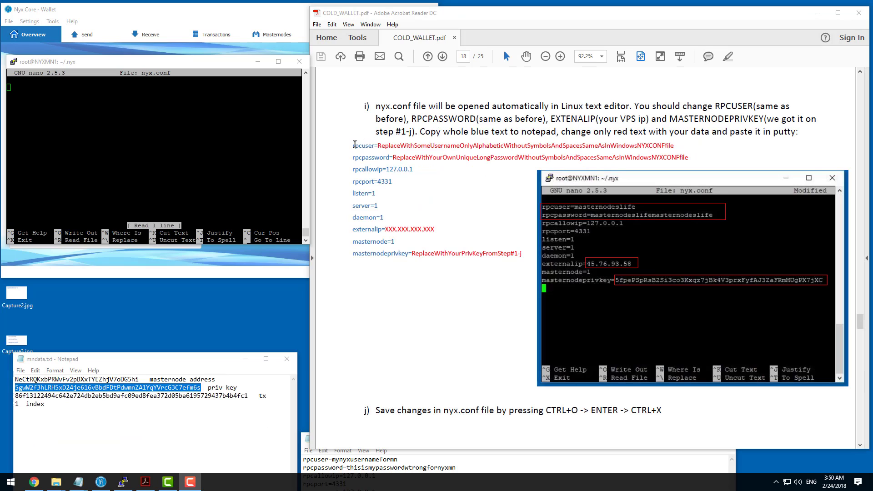
drag(353, 145, 530, 251)
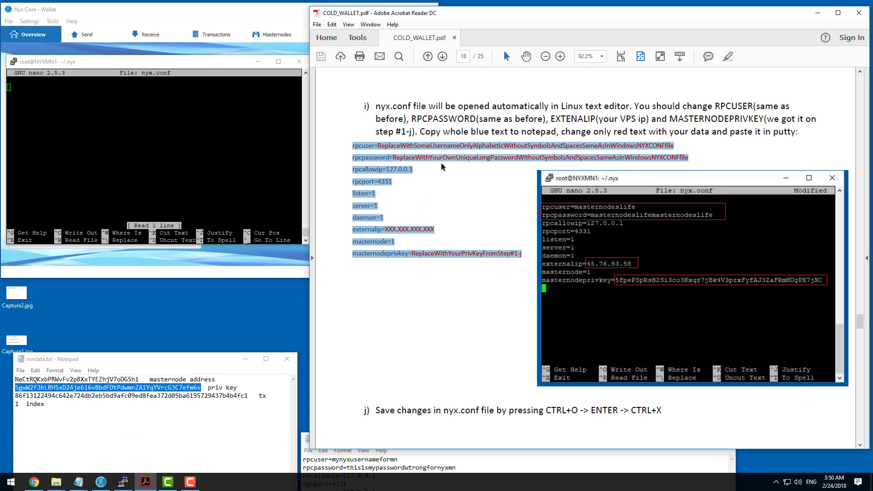
right_click(438, 146)
click(458, 156)
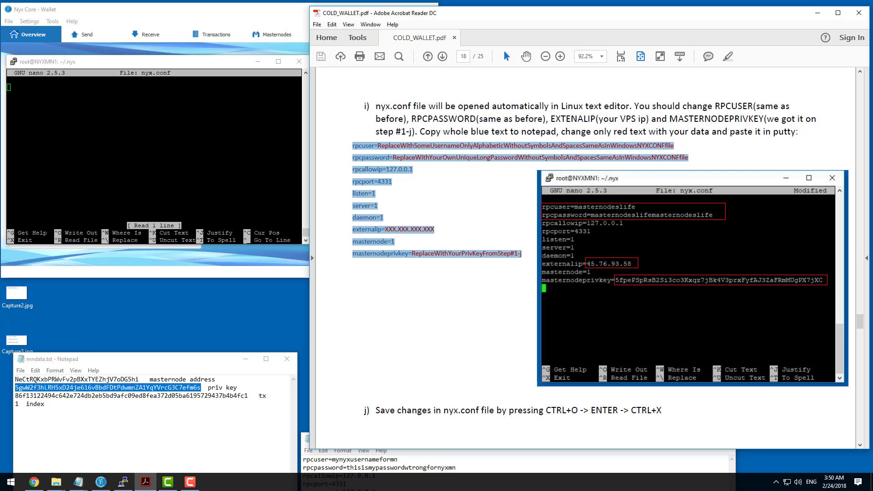
key(super+r)
key(Return)
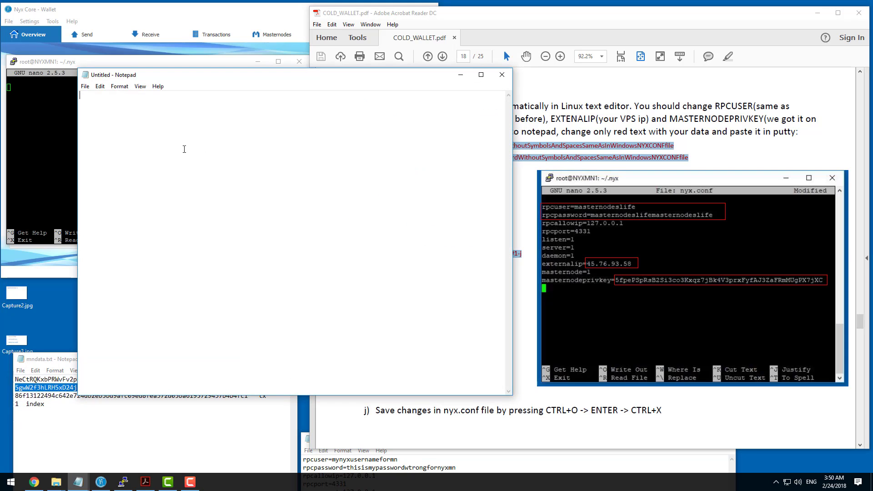
right_click(184, 149)
click(208, 174)
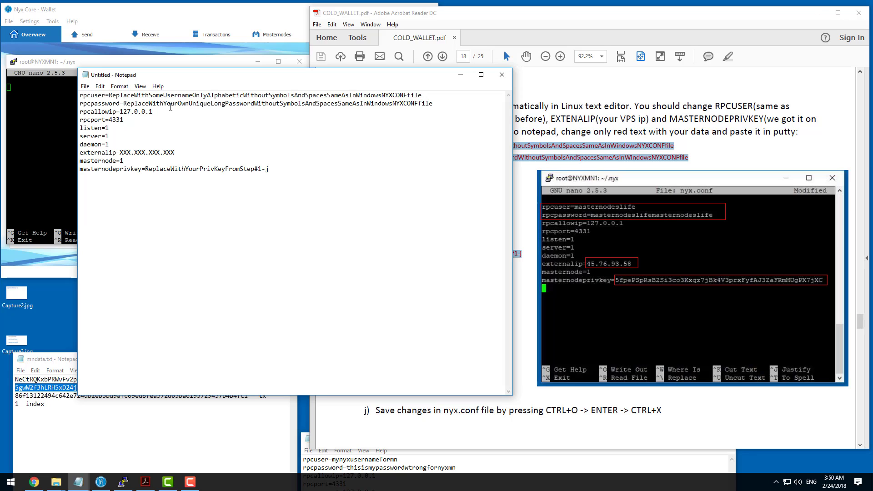
click(349, 462)
drag(357, 440, 415, 315)
Replace the template's rpcuser placeholder with the RPC username from local nyx.conf
right_click(407, 314)
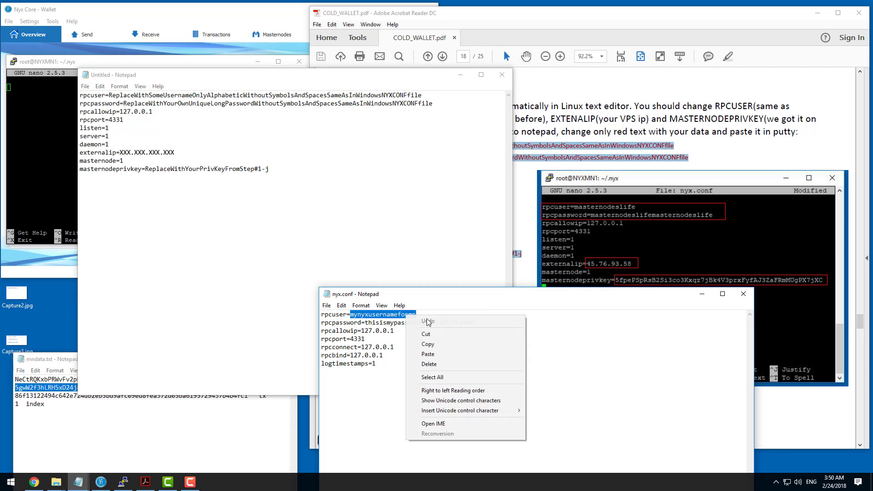
click(425, 344)
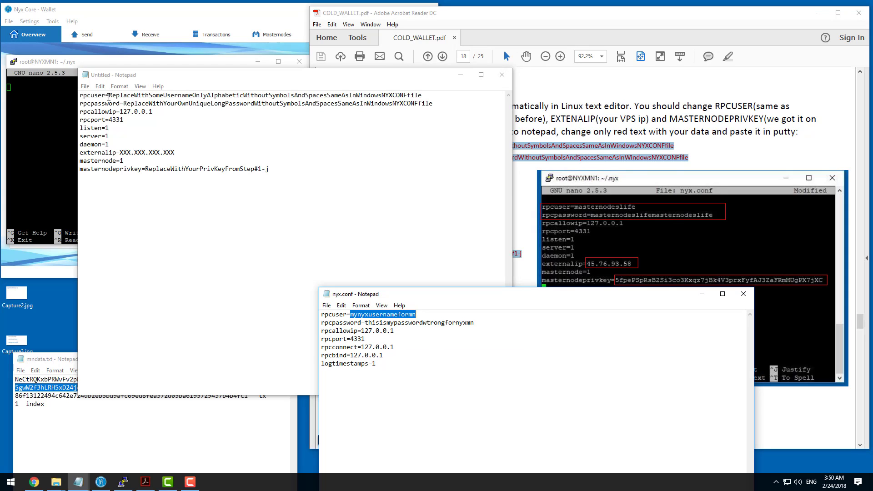
drag(109, 95, 427, 95)
right_click(413, 95)
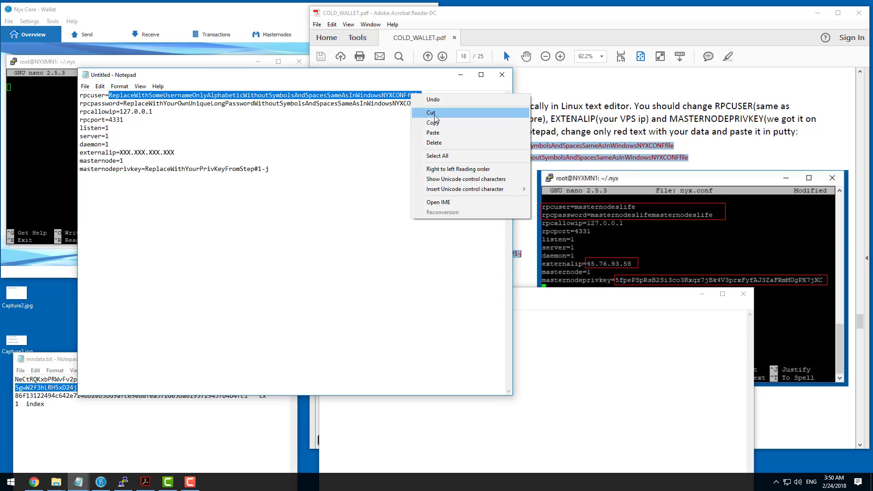
click(446, 133)
Replace the rpcpassword placeholder with nyx.conf's password, then close nyx.conf and show the server page
click(554, 358)
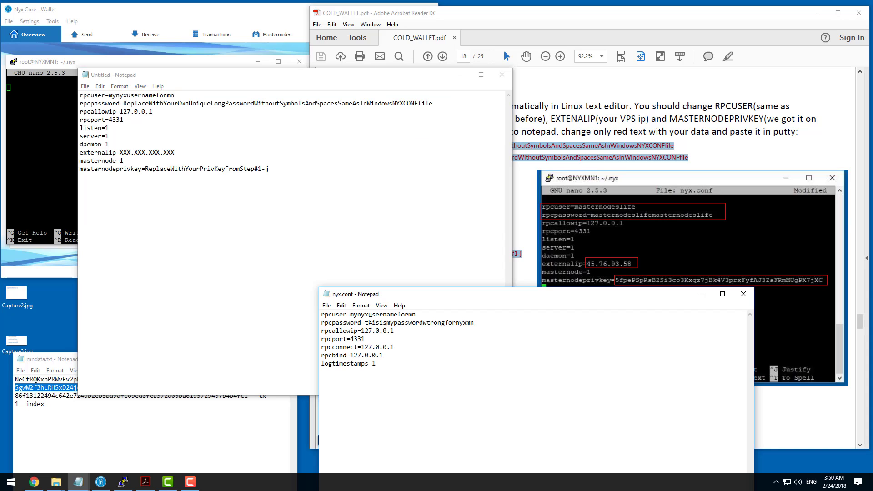
drag(366, 323, 474, 322)
right_click(474, 323)
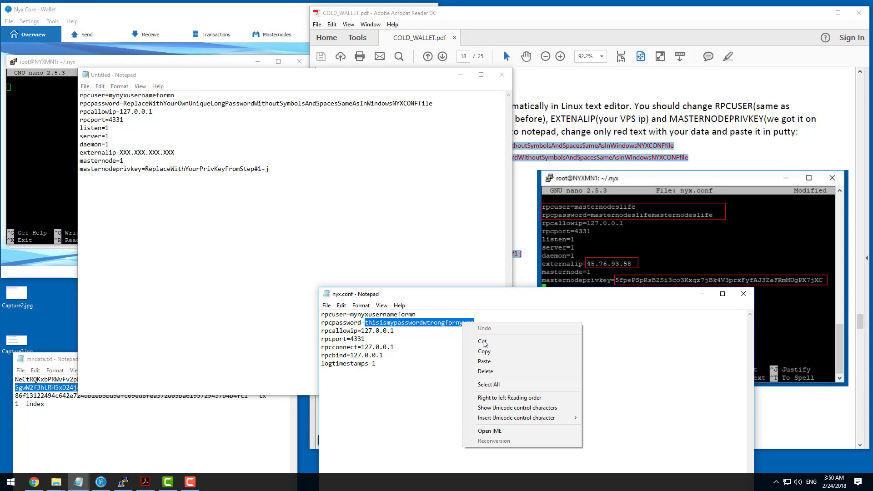
click(485, 351)
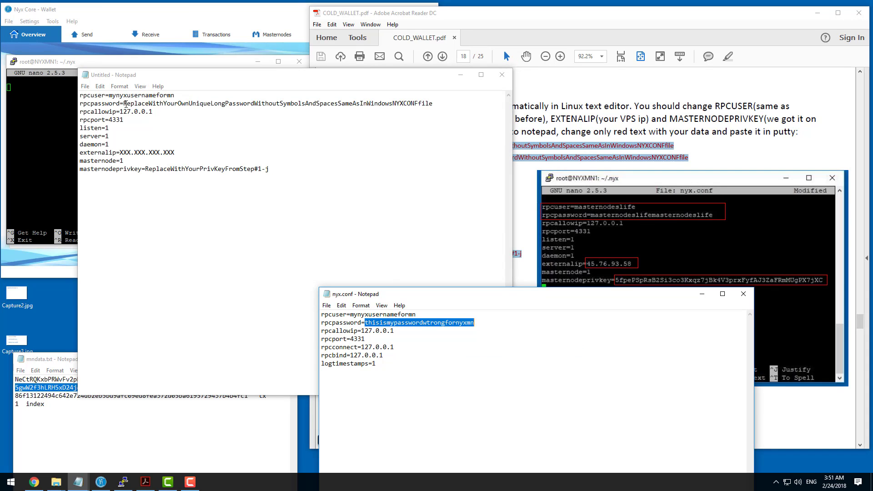
drag(123, 104, 248, 112)
drag(402, 105, 432, 104)
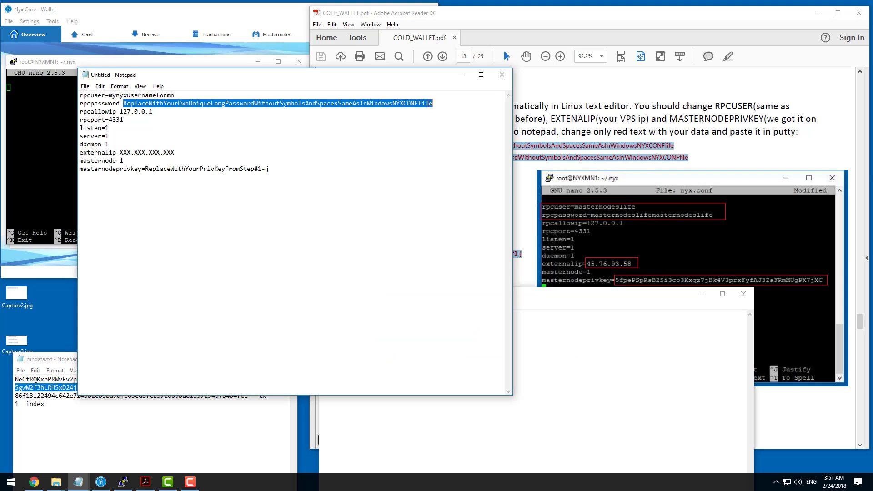
right_click(429, 104)
click(450, 143)
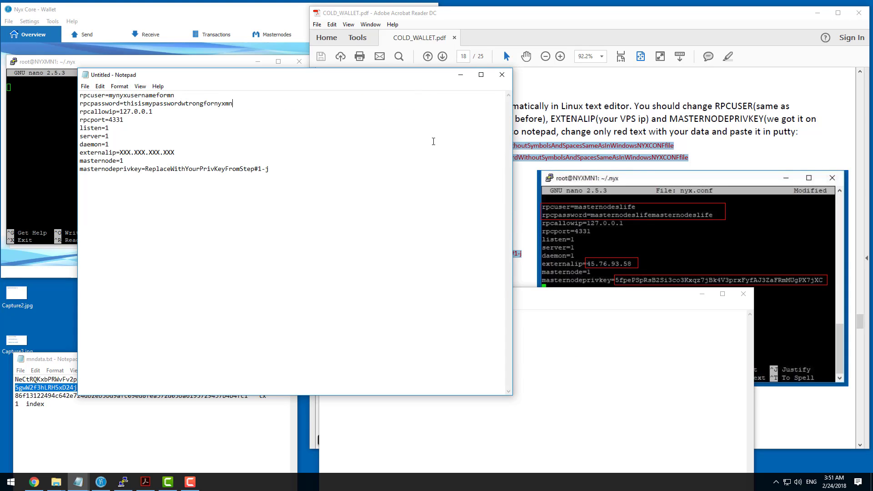
click(530, 320)
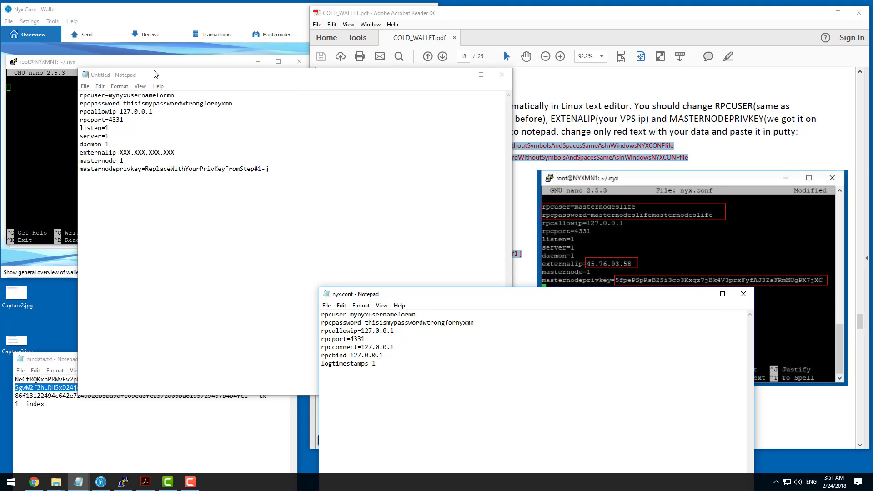
click(742, 293)
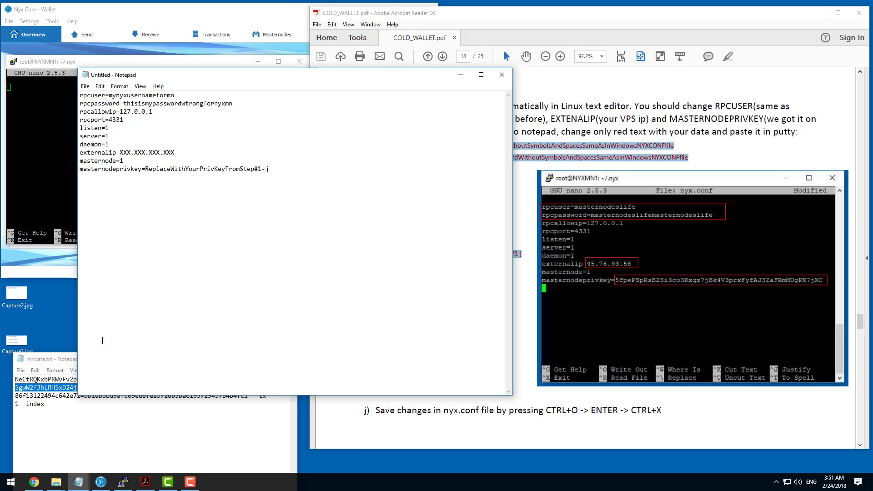
click(34, 482)
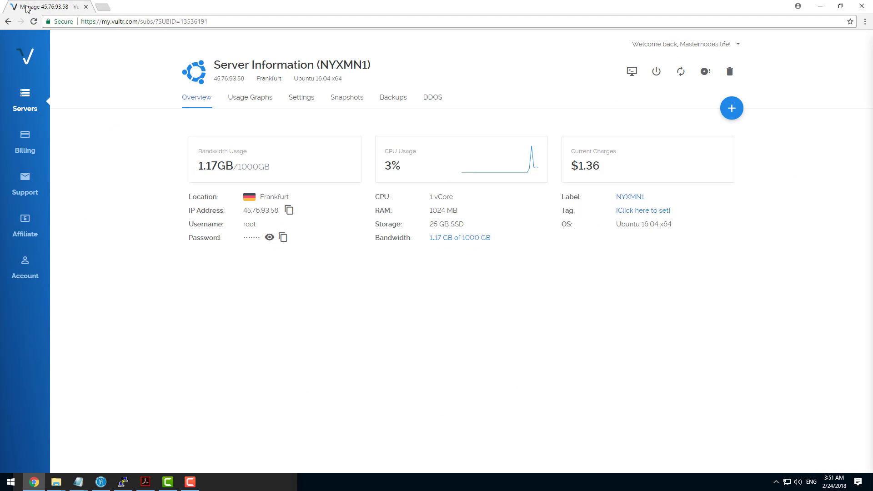
Set the template's externalip to the server IP 45.76.93.58
click(288, 211)
click(819, 6)
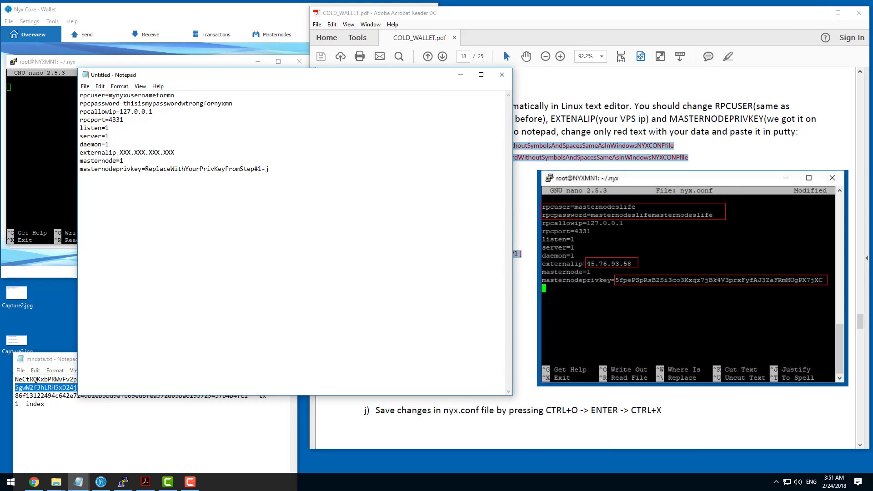
drag(119, 153, 175, 154)
right_click(172, 155)
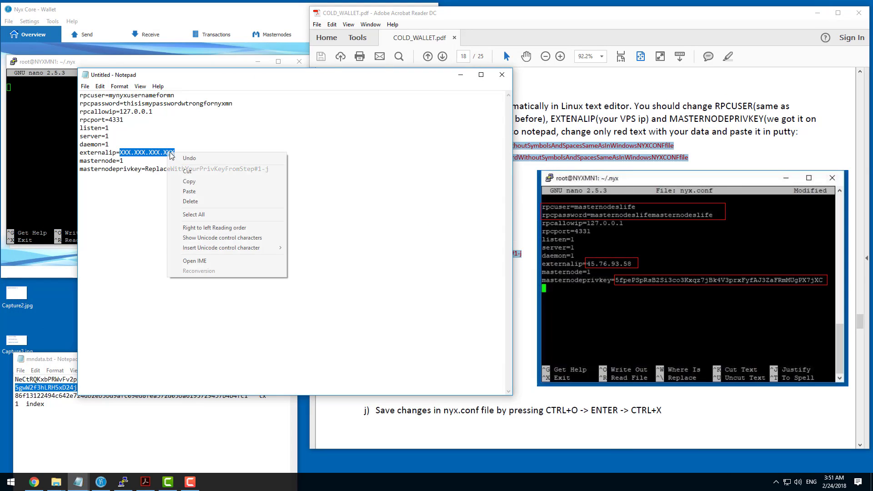
click(191, 191)
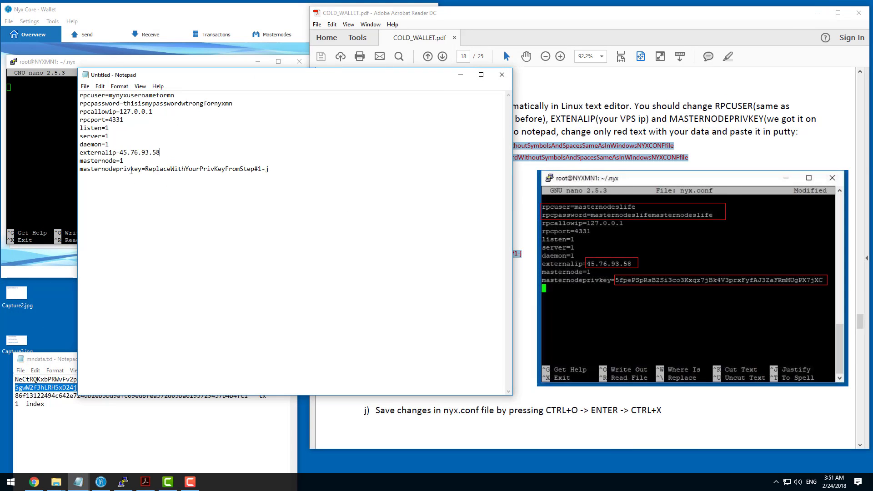
Fill masternodeprivkey with the private key from mndata.txt, then select the whole config
click(71, 405)
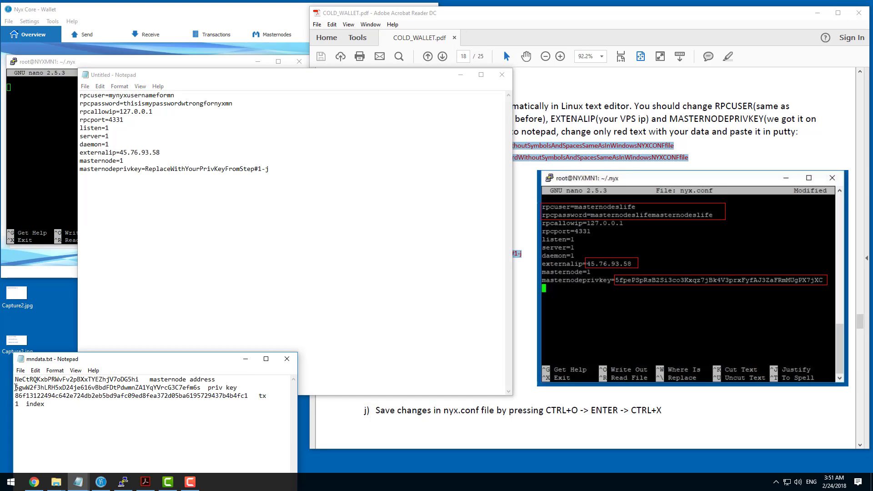
drag(15, 387, 200, 388)
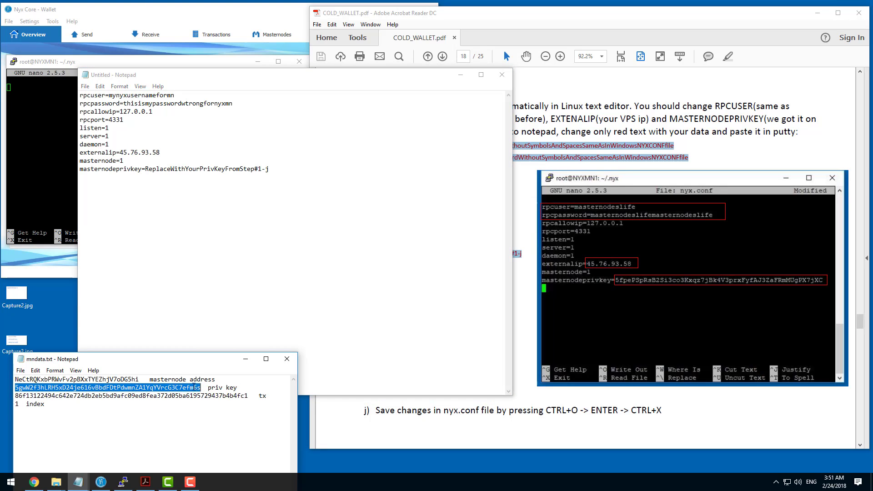
right_click(200, 387)
click(211, 291)
drag(145, 170, 274, 169)
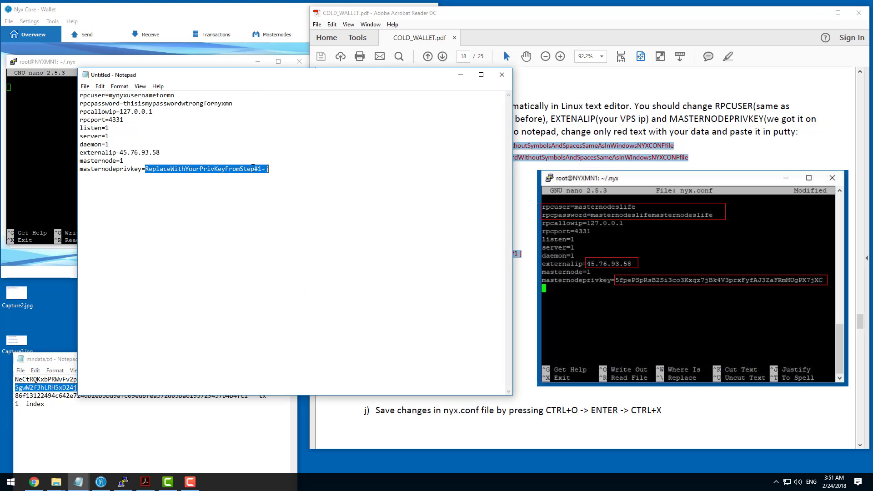
right_click(253, 169)
click(286, 206)
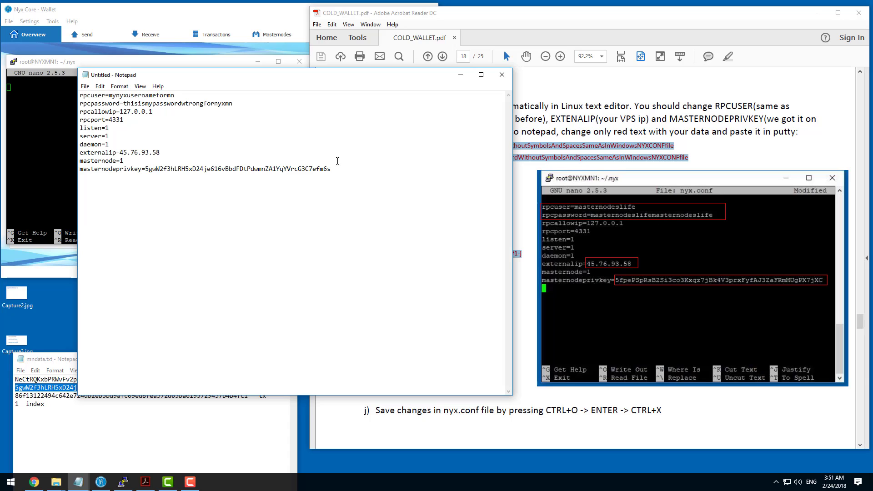
drag(337, 168, 155, 112)
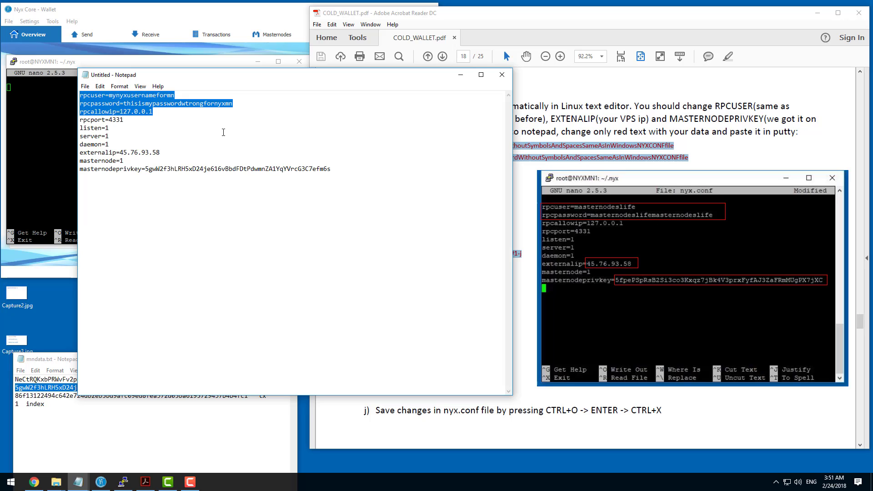
drag(223, 132, 337, 169)
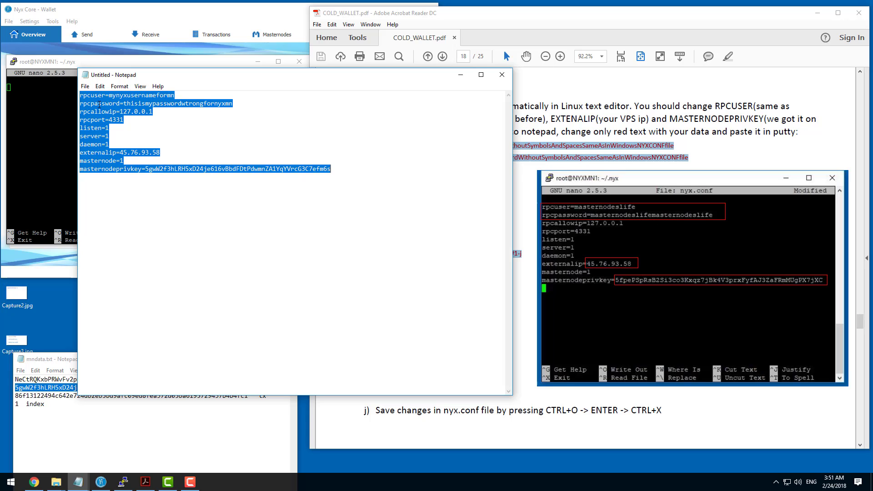
Move the ten filled-in masternode settings from Notepad into nyx.conf, save all 10 lines and exit nano
right_click(98, 102)
click(111, 118)
click(123, 482)
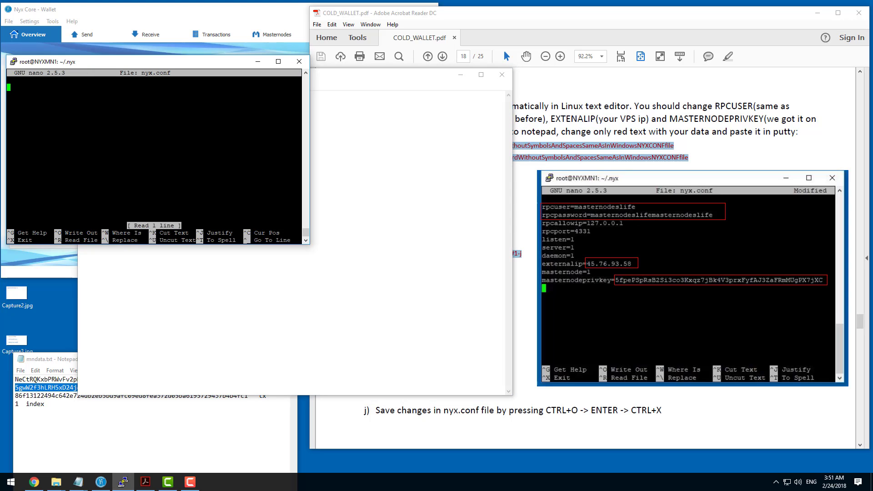
right_click(53, 88)
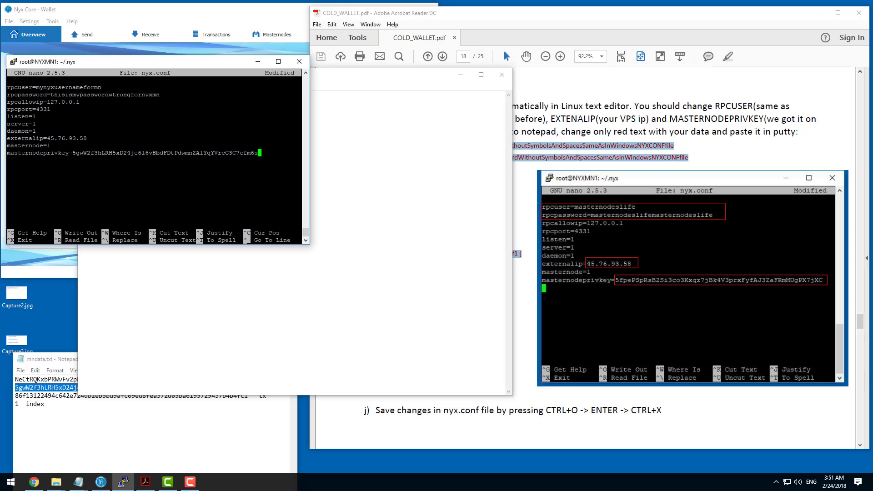
key(ctrl+o)
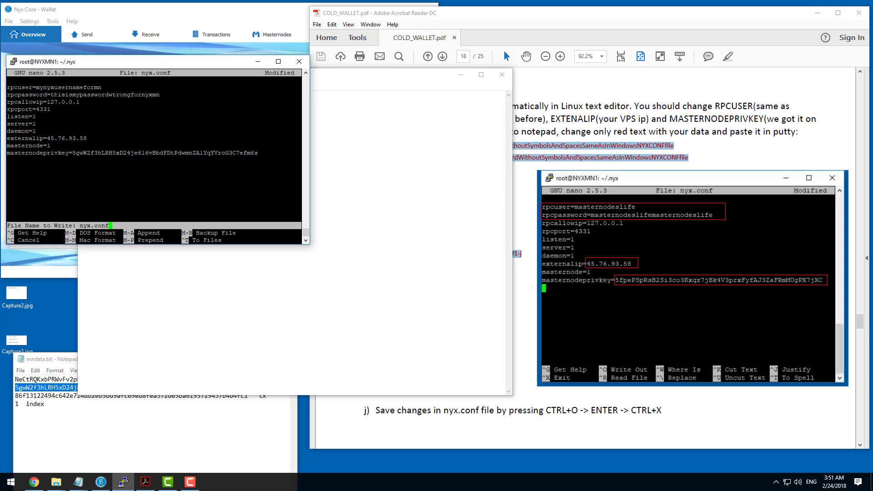
key(Return)
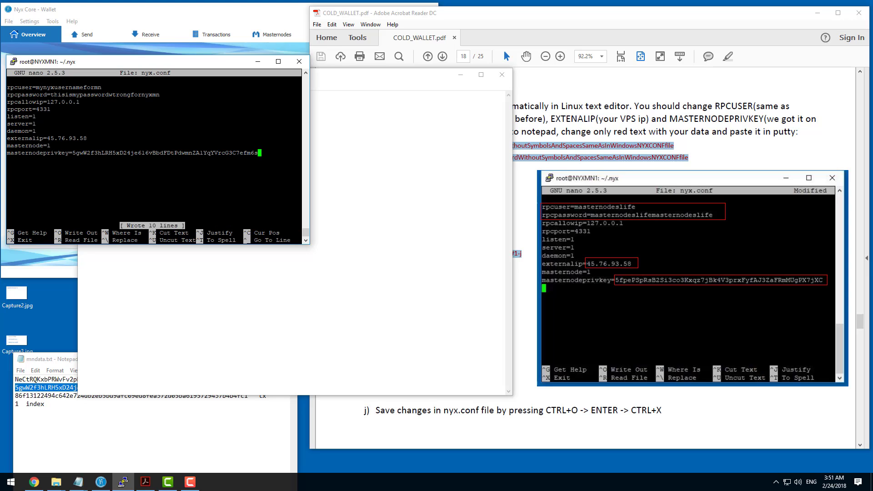
key(ctrl+x)
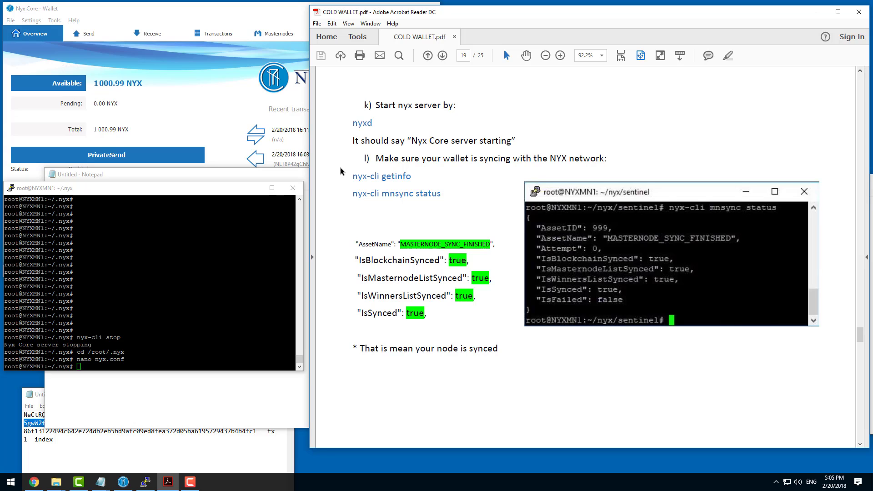
Start the Nyx Core server on the VPS with nyxd
double_click(357, 123)
right_click(402, 124)
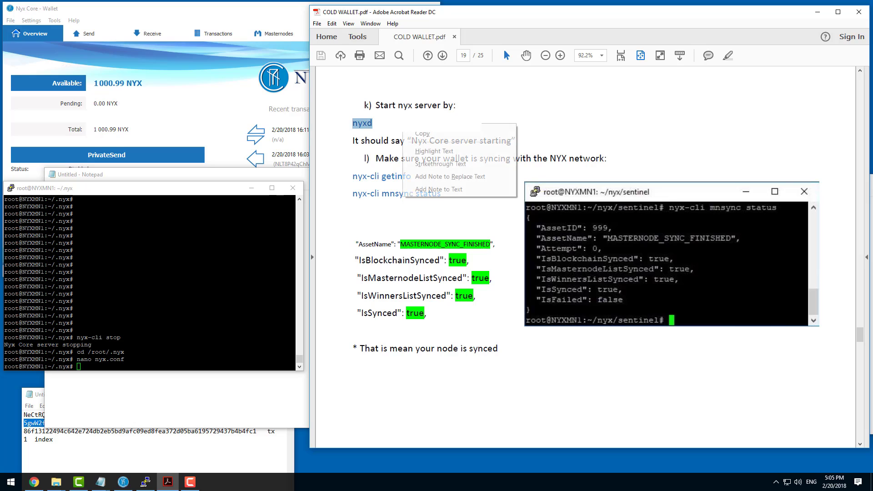
click(422, 134)
right_click(182, 295)
key(Return)
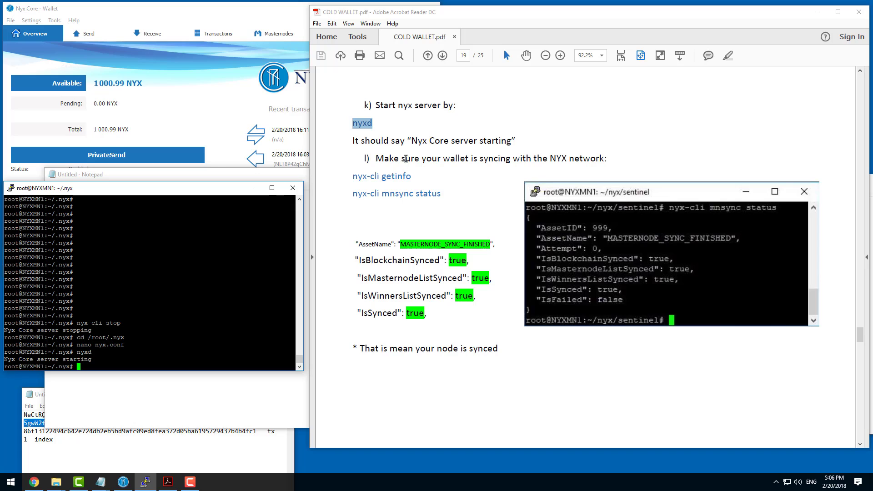
Run nyx-cli getinfo to confirm version 120106 at block 16060
click(354, 176)
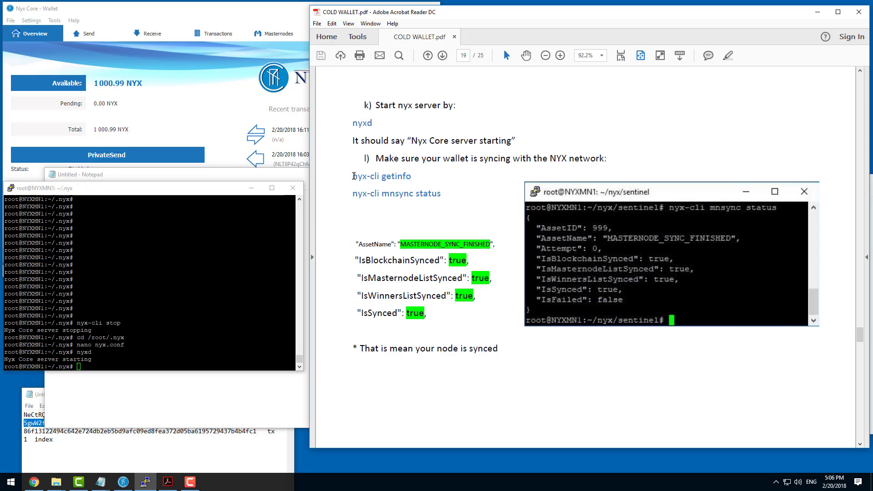
drag(354, 176, 416, 178)
right_click(400, 178)
click(427, 184)
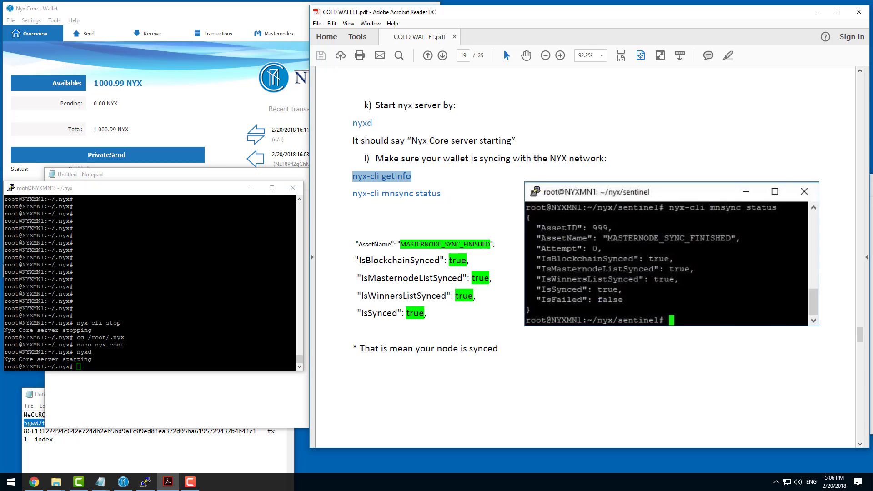
right_click(182, 291)
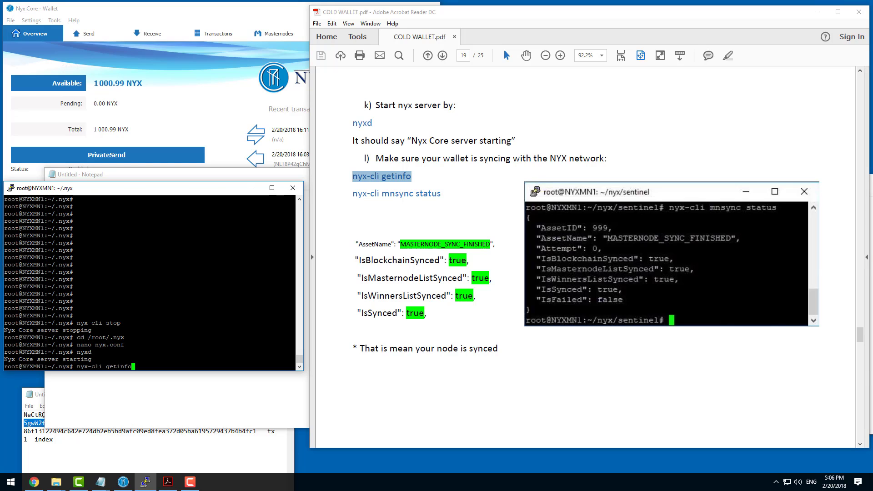
key(Return)
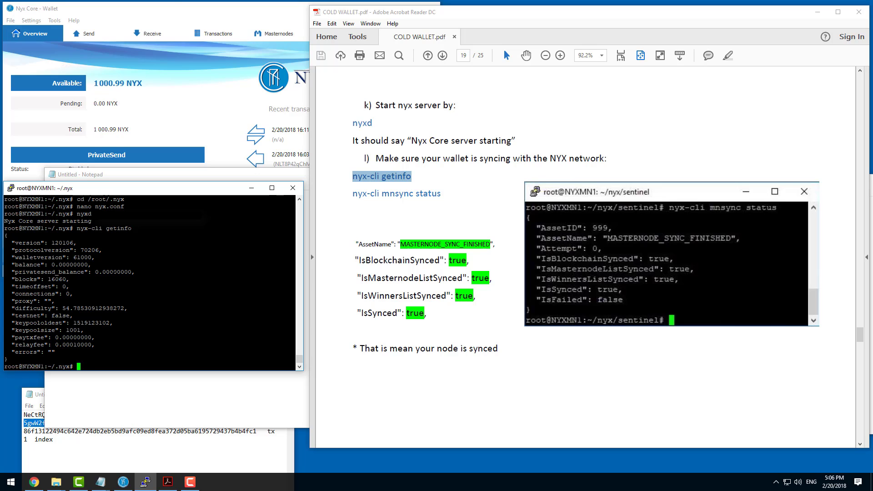
Check the wallet Overview shows 1000.99 NYX available, then bring PuTTY back forward
click(175, 8)
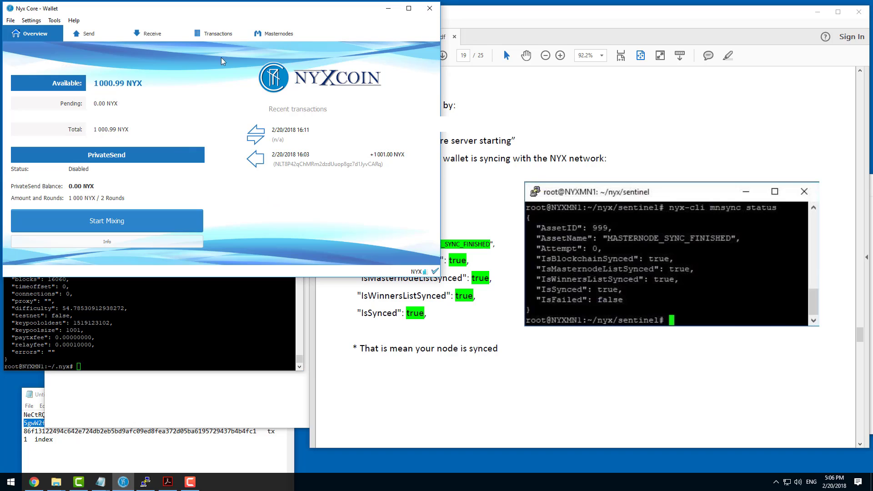
click(159, 282)
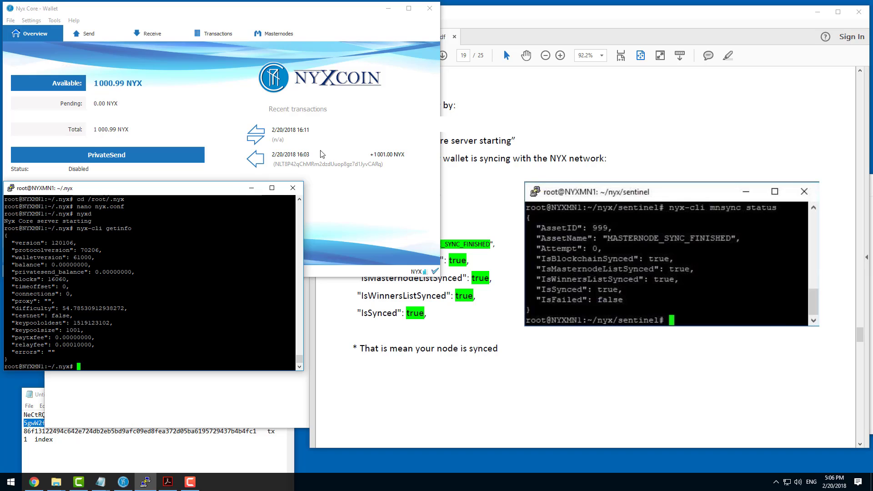
Run nyx-cli mnsync status on the VPS from the guide's command
click(482, 225)
drag(448, 196, 354, 195)
right_click(362, 195)
click(396, 202)
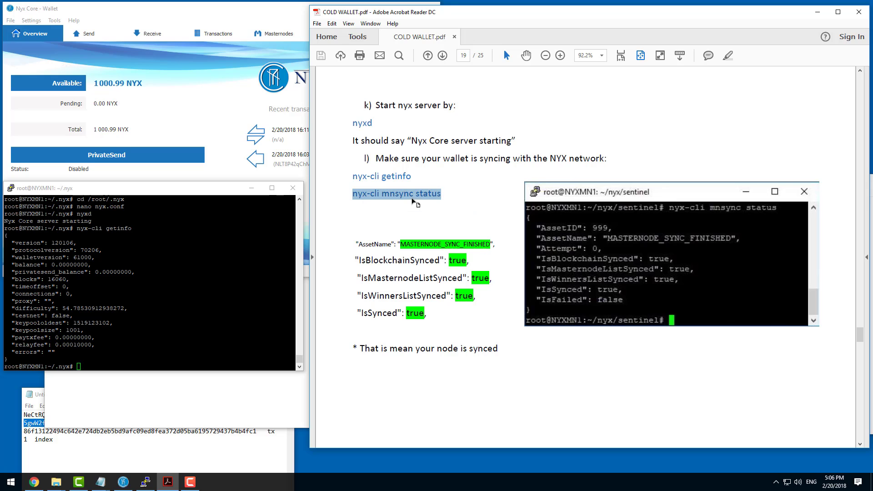
right_click(182, 282)
key(Return)
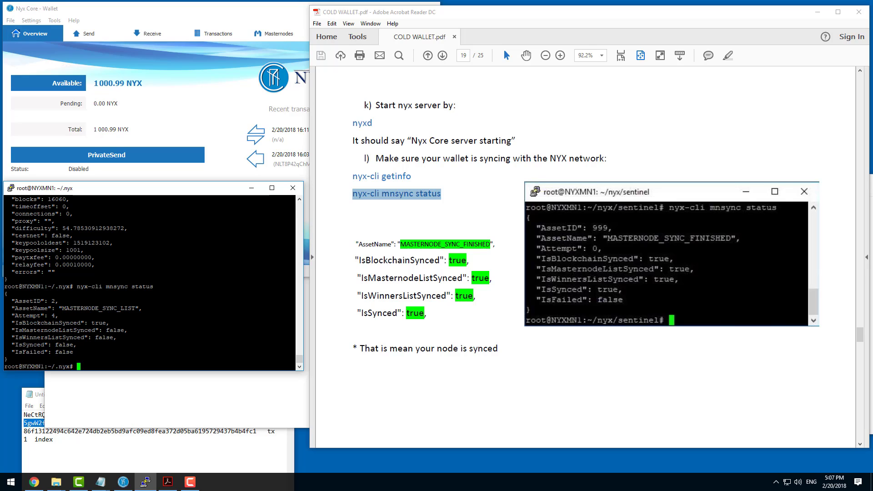
Compare the sync flags with the expected MASTERNODE_SYNC_FINISHED, then scroll to Install Sentinel
drag(15, 323, 110, 323)
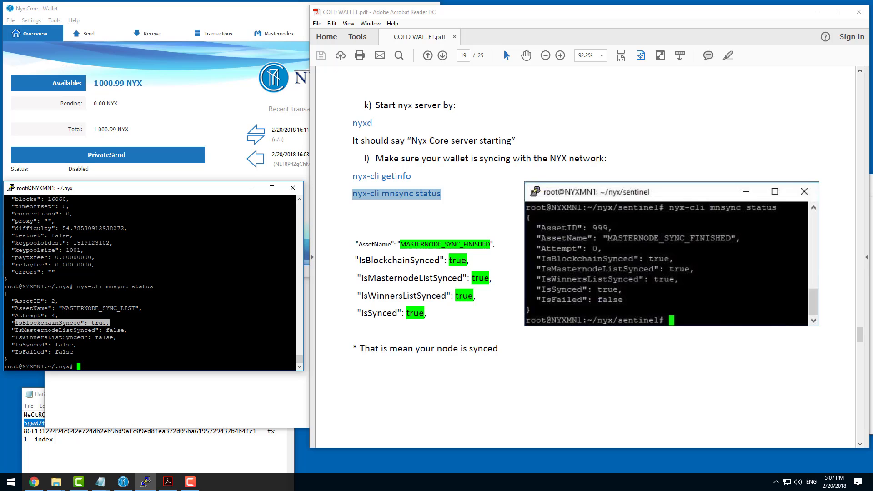
drag(11, 330, 124, 330)
drag(12, 337, 107, 337)
drag(8, 345, 107, 323)
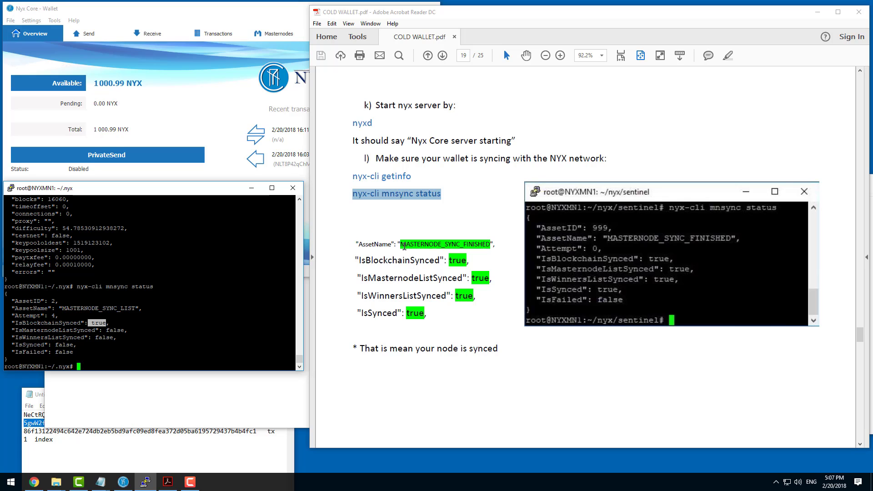
drag(400, 245, 491, 245)
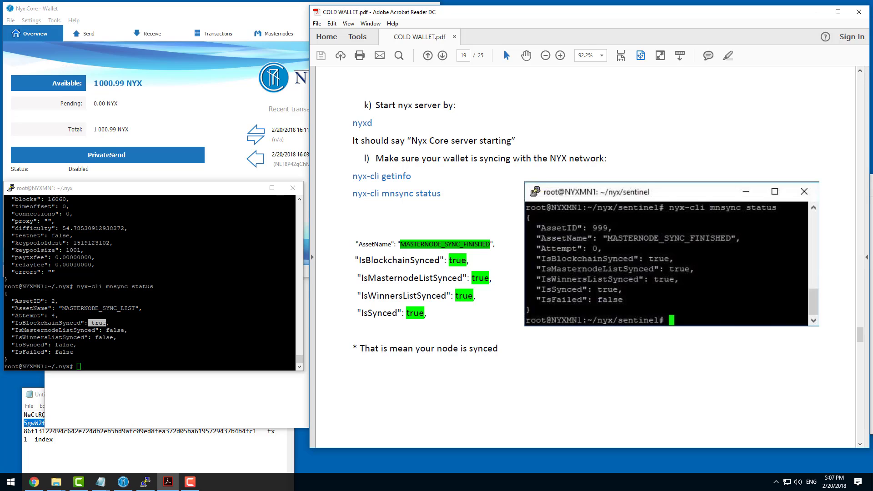
click(403, 247)
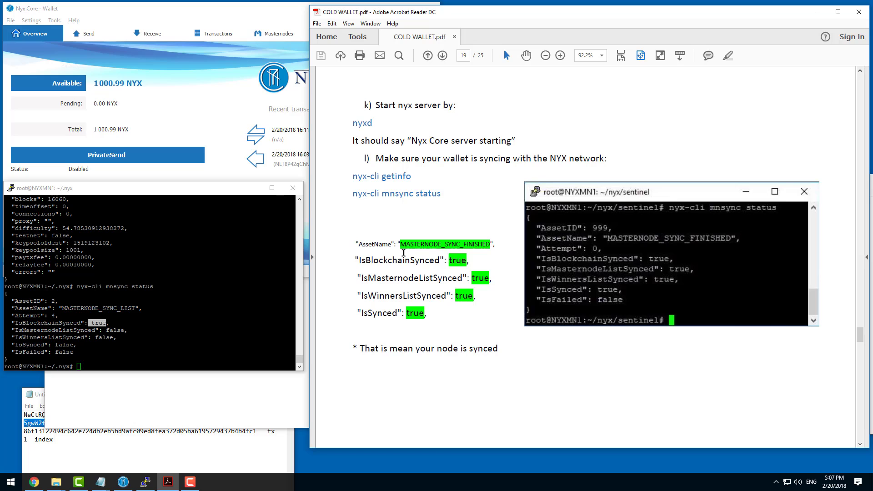
scroll(407, 243, down, 3)
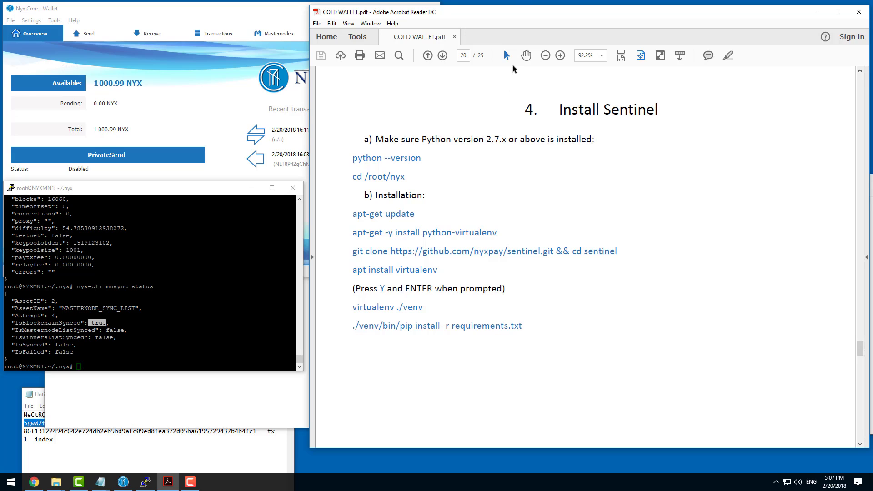
Check the server's Python version with python --version (2.7.12)
drag(353, 158, 421, 161)
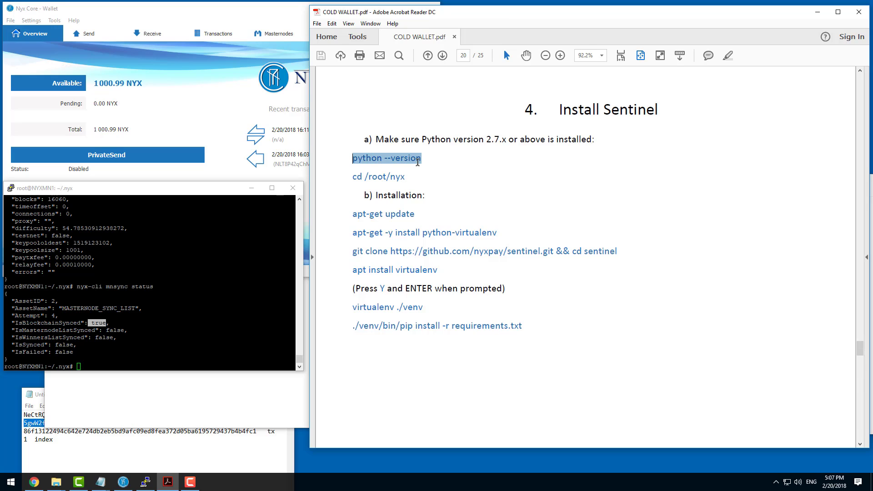
right_click(414, 160)
click(425, 169)
right_click(232, 250)
right_click(232, 250)
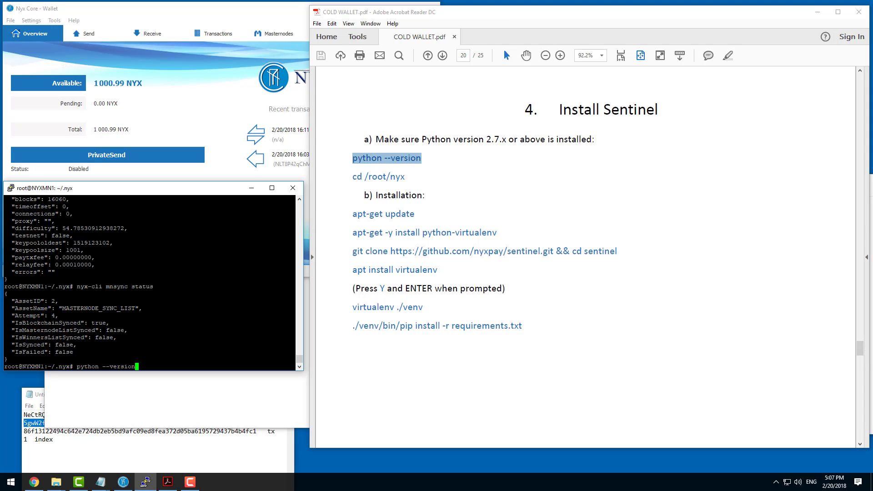
key(Return)
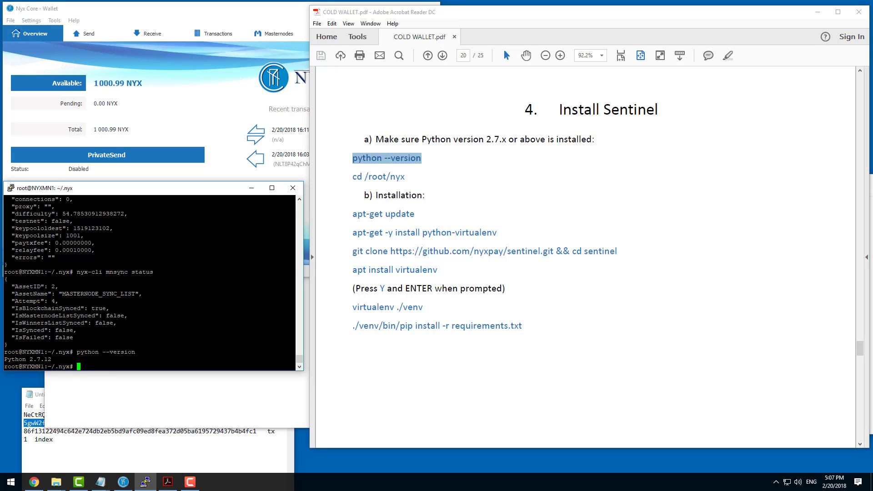
Change into the /root/nyx folder on the VPS
drag(353, 176, 409, 178)
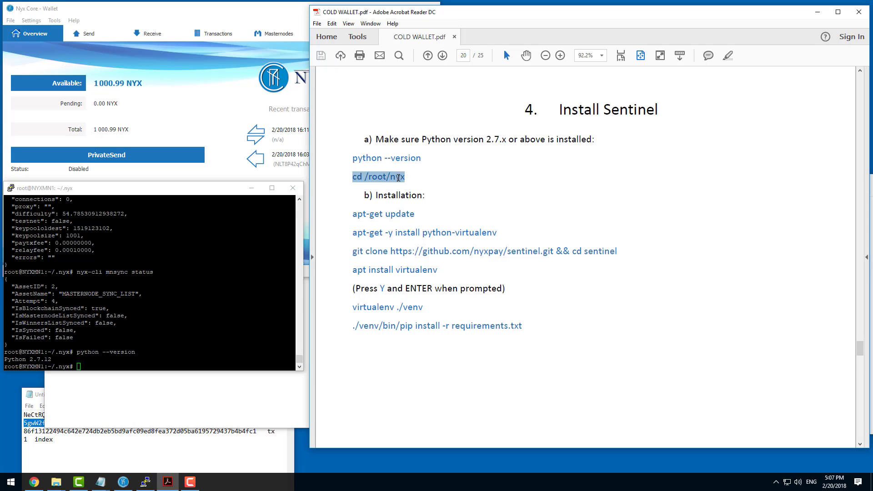
right_click(392, 180)
click(412, 187)
right_click(182, 319)
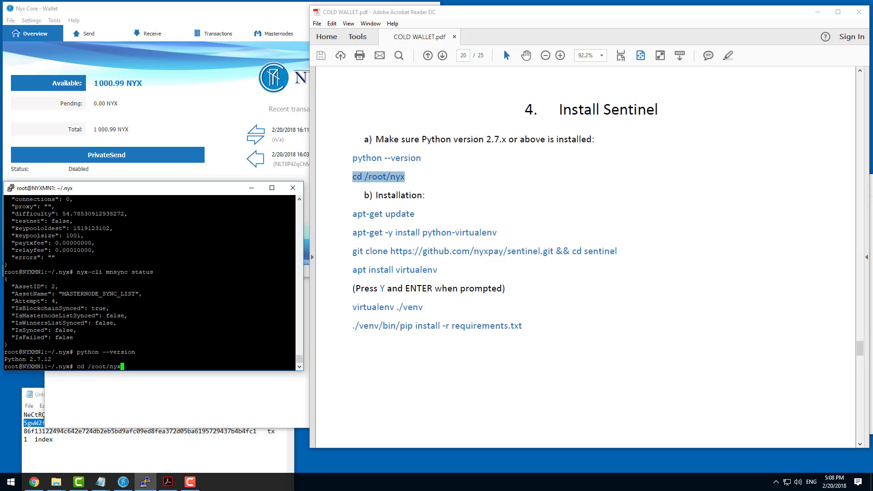
key(Return)
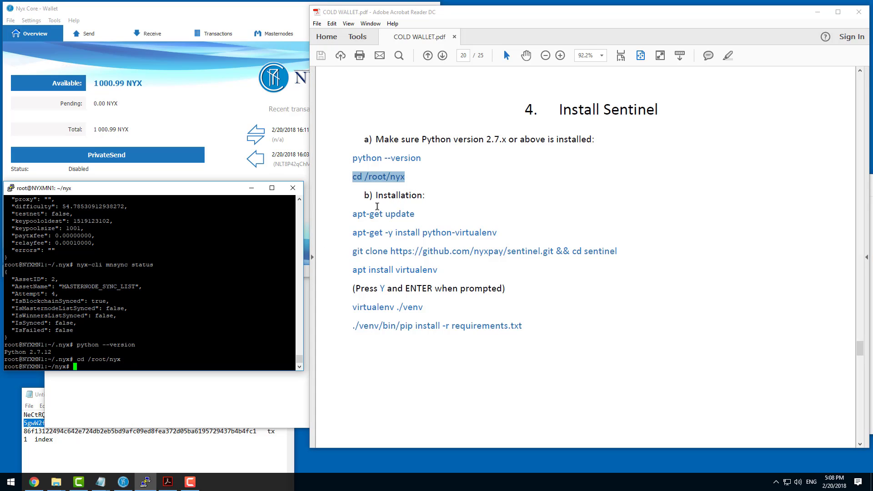
Refresh the server's package lists with apt-get update
drag(353, 214, 414, 214)
right_click(402, 216)
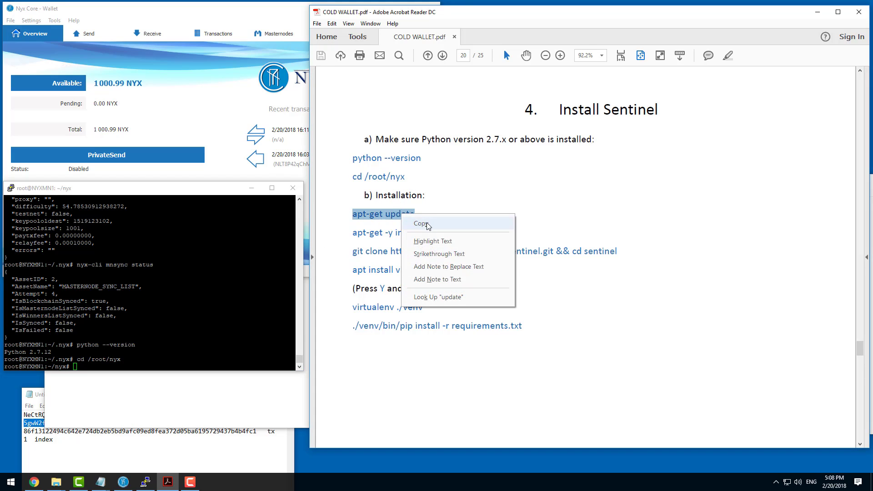
click(413, 224)
right_click(181, 318)
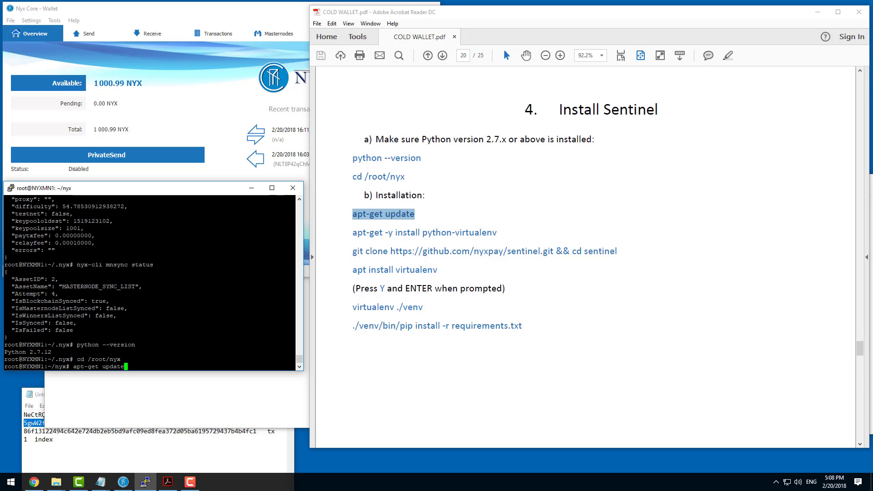
key(Return)
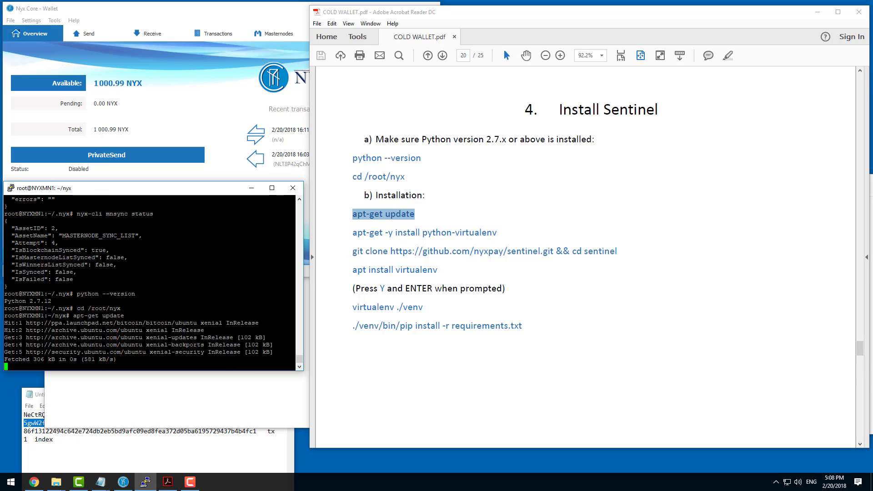
Install python-virtualenv with apt-get -y install python-virtualenv
drag(353, 233, 494, 237)
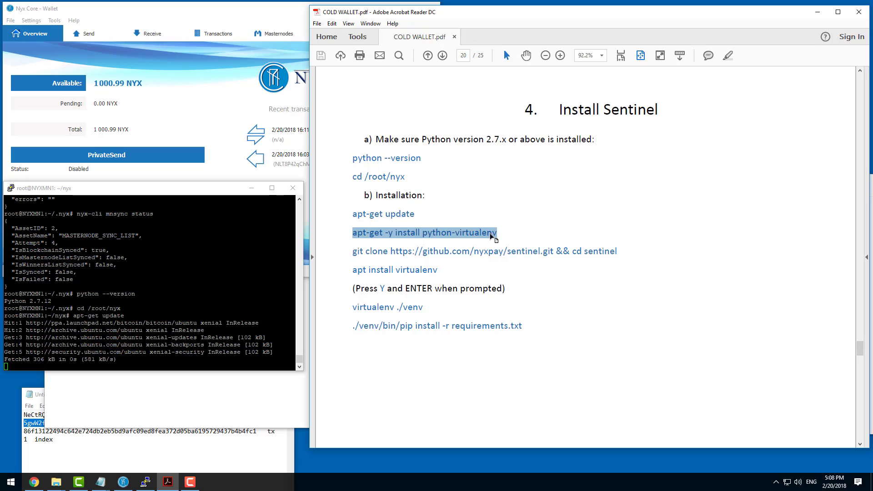
right_click(493, 236)
click(502, 249)
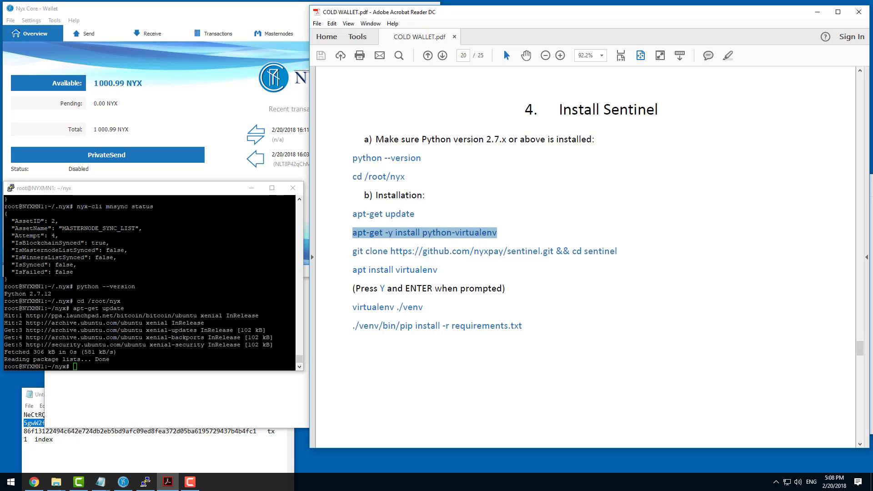
right_click(182, 291)
key(Return)
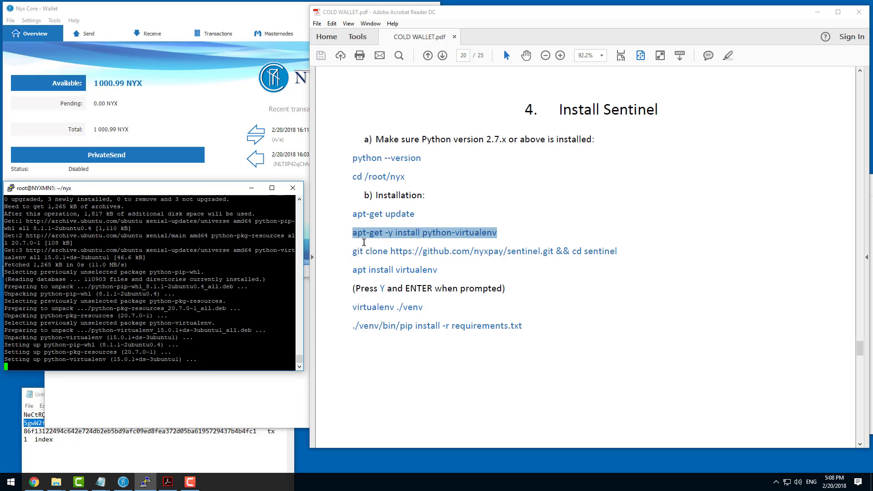
Clone the sentinel repository and enter its folder on the VPS
drag(353, 251, 613, 252)
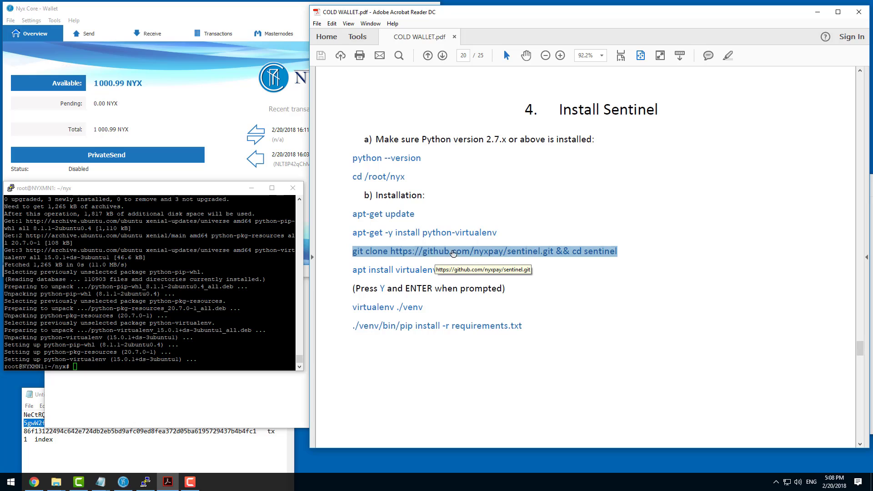
right_click(567, 252)
click(583, 263)
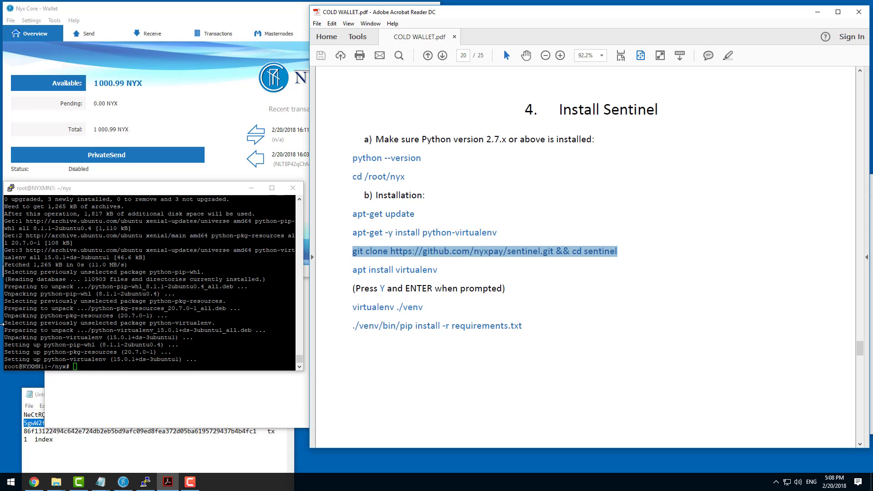
right_click(109, 323)
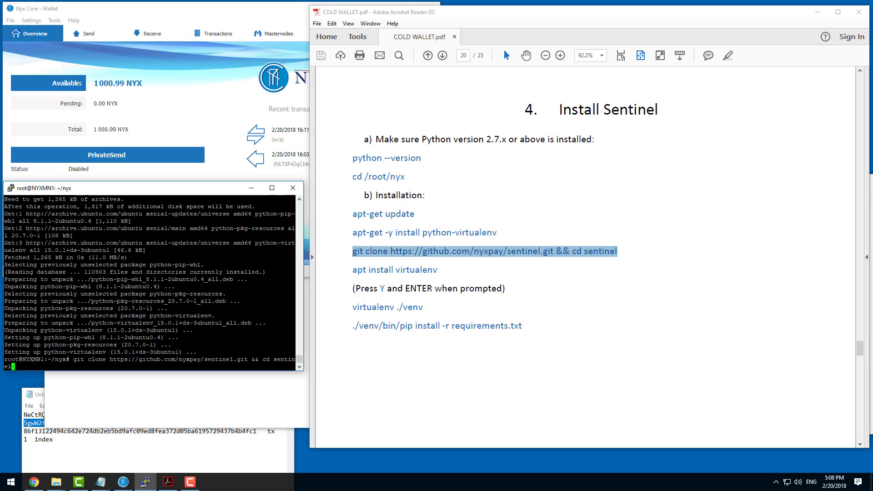
key(Return)
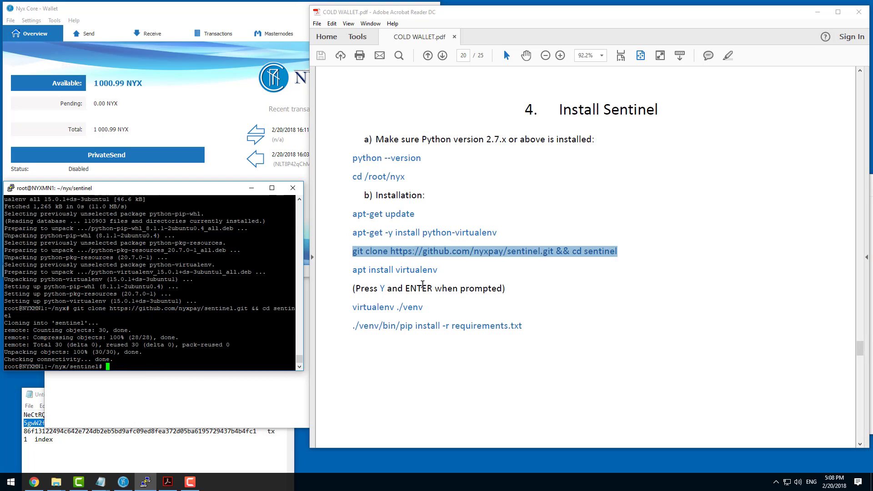
Install virtualenv with apt, answering y to the confirmation prompt
click(354, 271)
drag(372, 269, 436, 271)
right_click(421, 271)
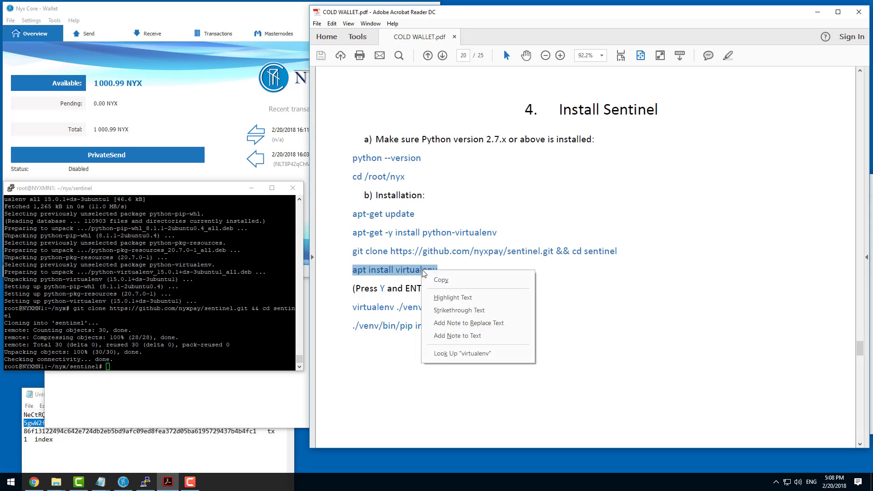
click(428, 278)
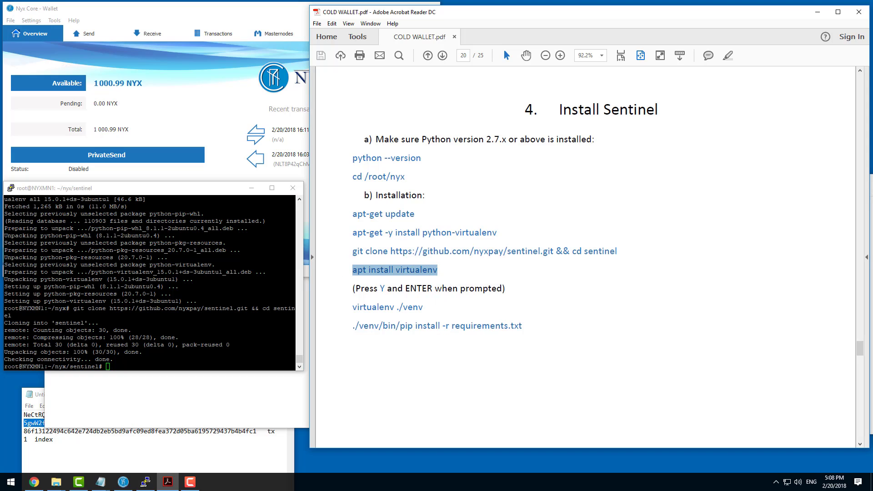
right_click(166, 309)
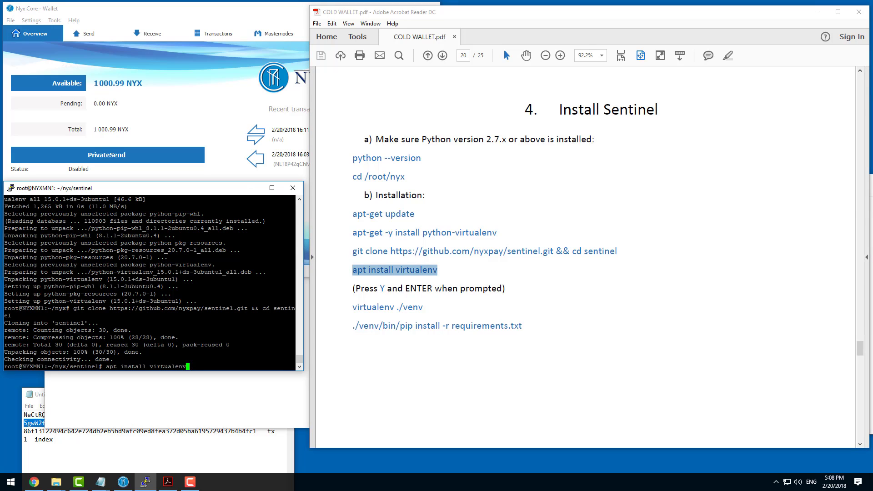
key(Return)
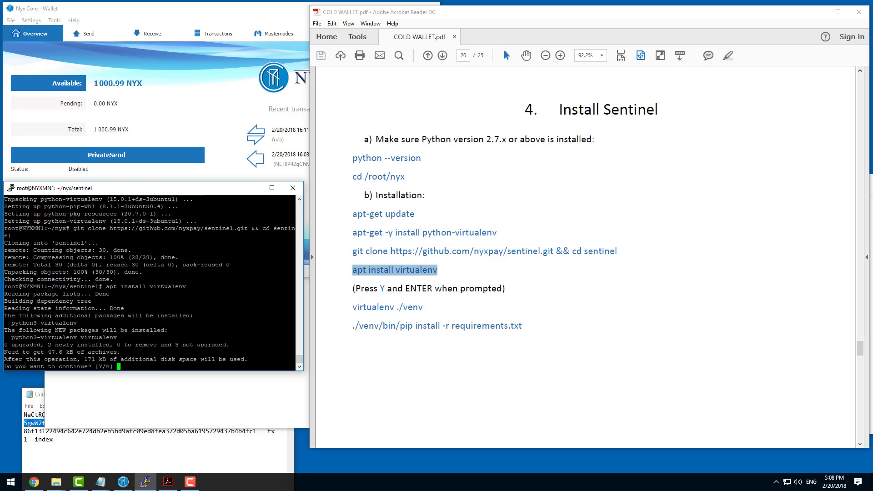
text(y)
key(Return)
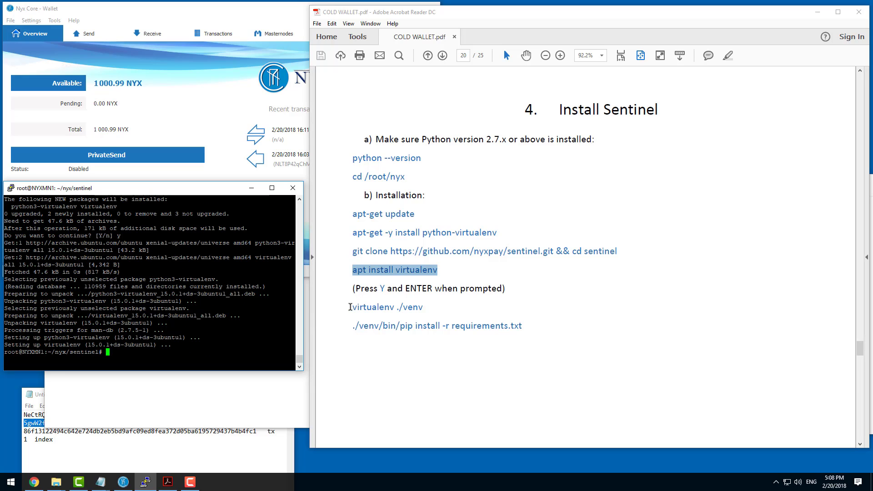
Create the ./venv virtual environment with virtualenv ./venv
drag(351, 307, 416, 313)
right_click(415, 312)
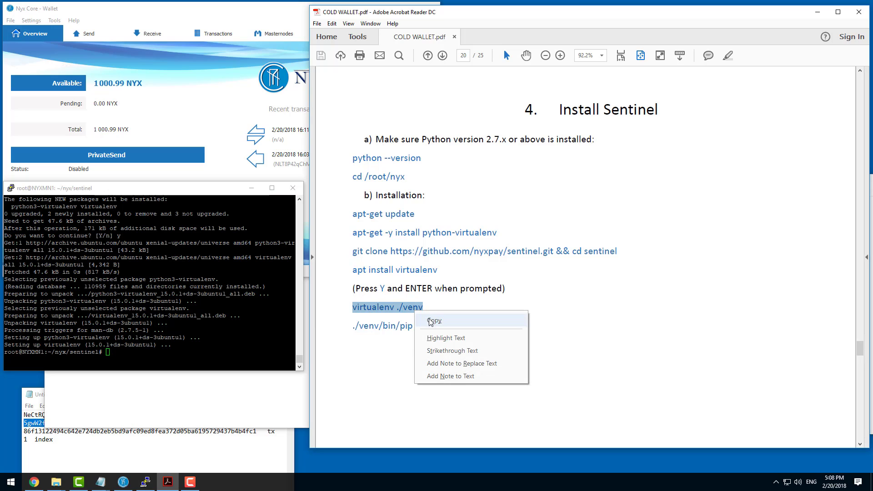
click(429, 320)
right_click(146, 323)
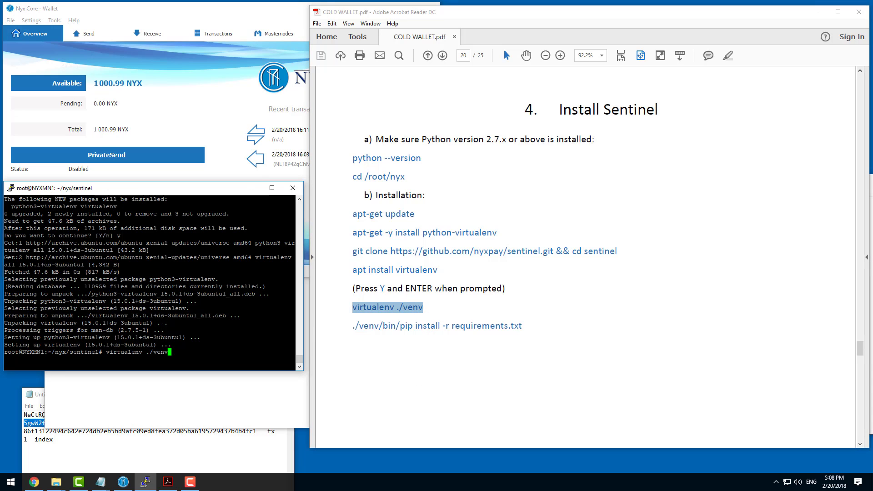
key(Return)
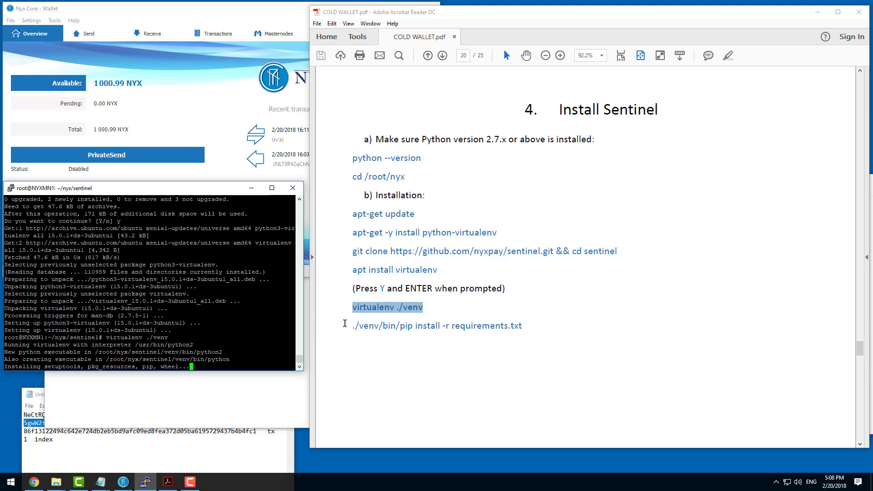
Install the Sentinel requirements with ./venv/bin/pip install -r requirements.txt
drag(352, 326, 527, 323)
right_click(512, 326)
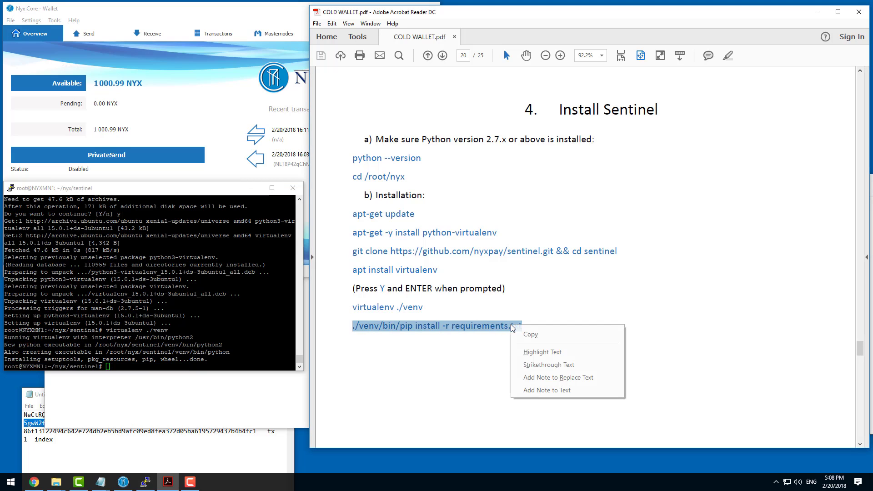
click(523, 335)
right_click(182, 324)
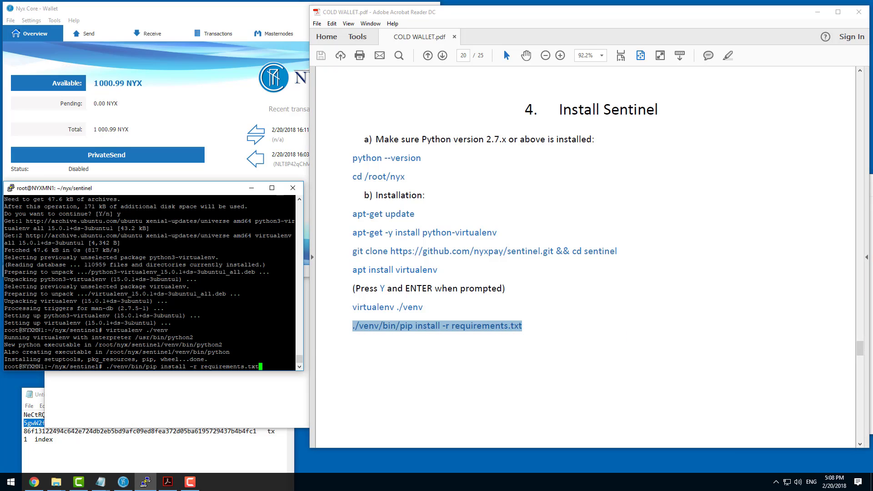
key(Return)
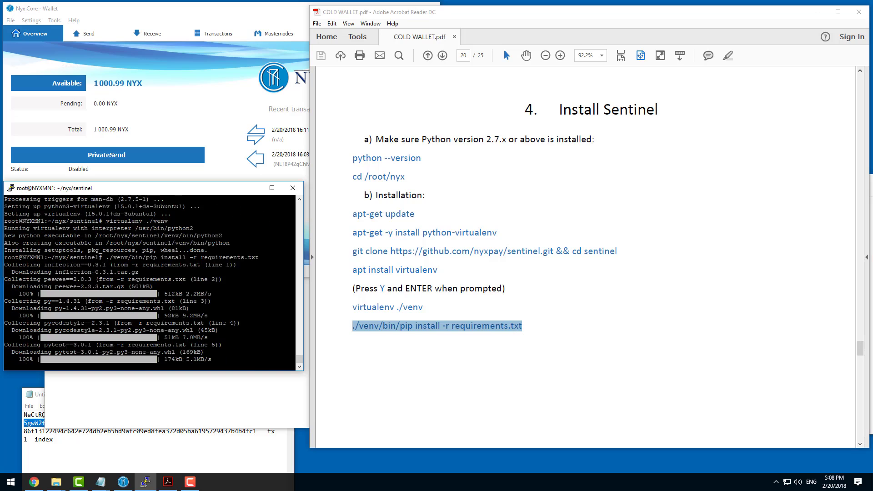
click(485, 300)
Open root's crontab with crontab -e, choosing nano (option 2) as the editor
scroll(491, 304, down, 5)
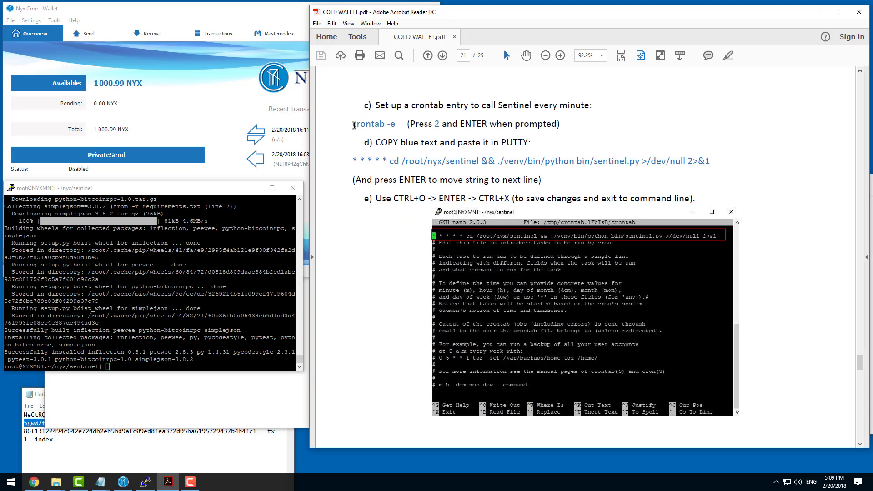
drag(353, 124, 394, 124)
right_click(384, 129)
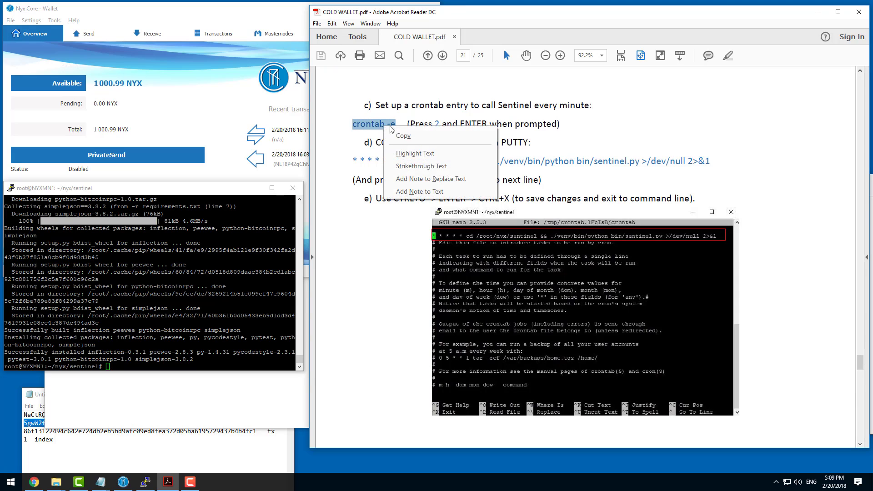
click(403, 136)
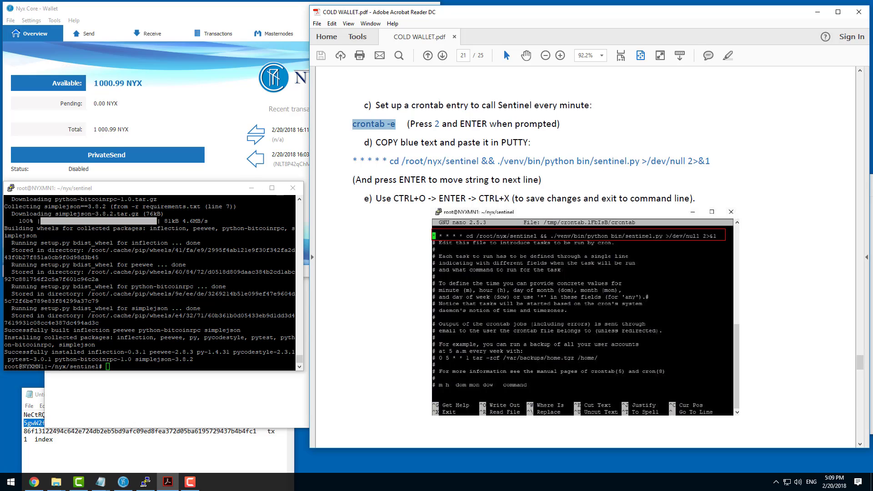
right_click(151, 294)
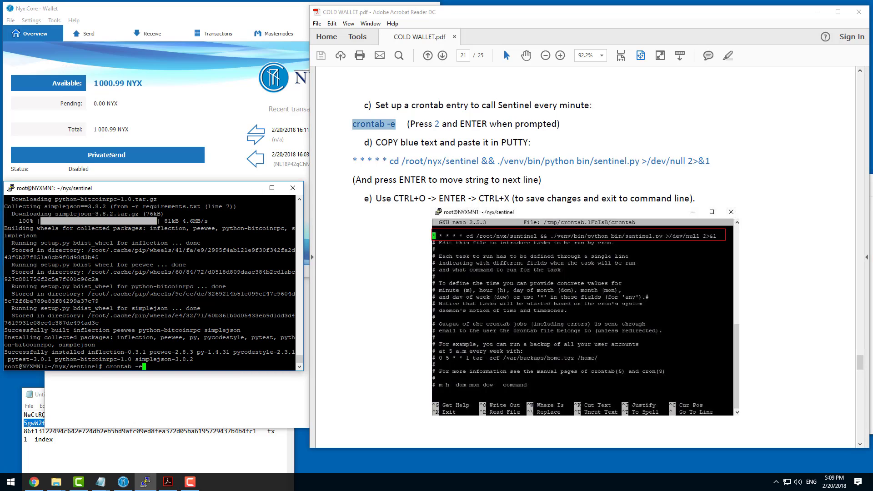
key(Return)
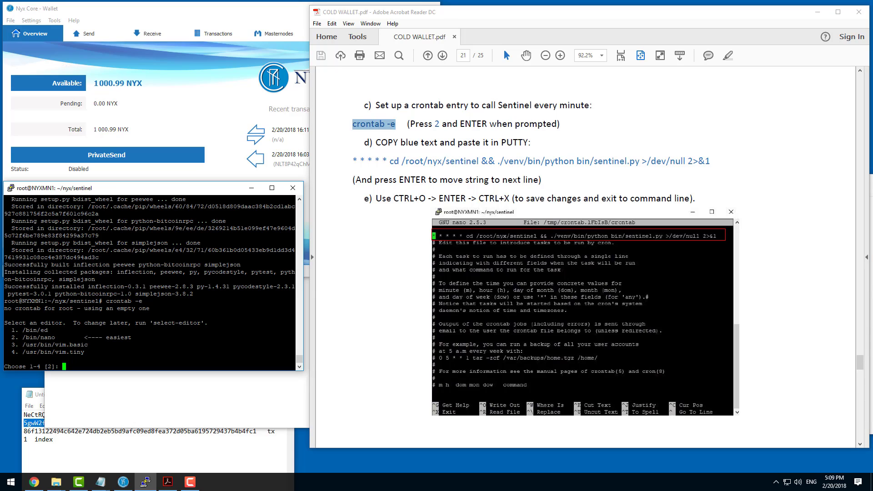
text(2)
key(Return)
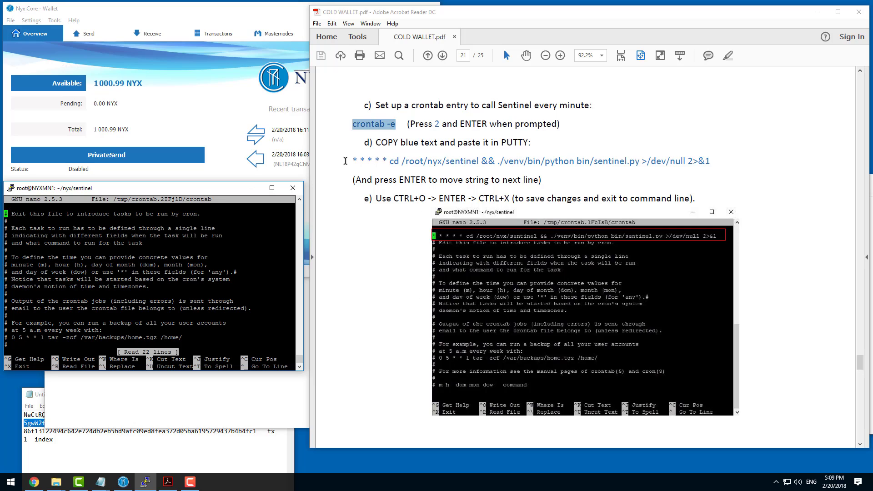
Add the every-minute sentinel.py cron entry at the top of root's crontab and save it (23 lines)
drag(351, 161, 702, 163)
right_click(703, 163)
click(713, 172)
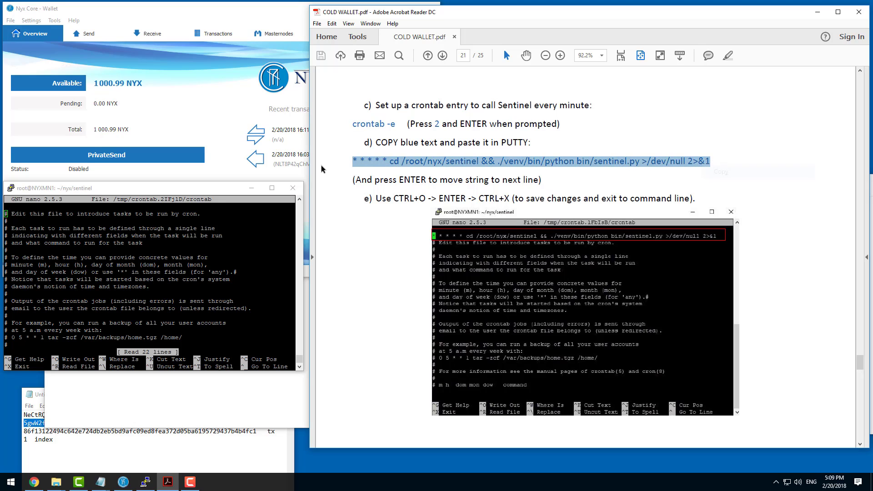
click(115, 189)
key(shift+Insert)
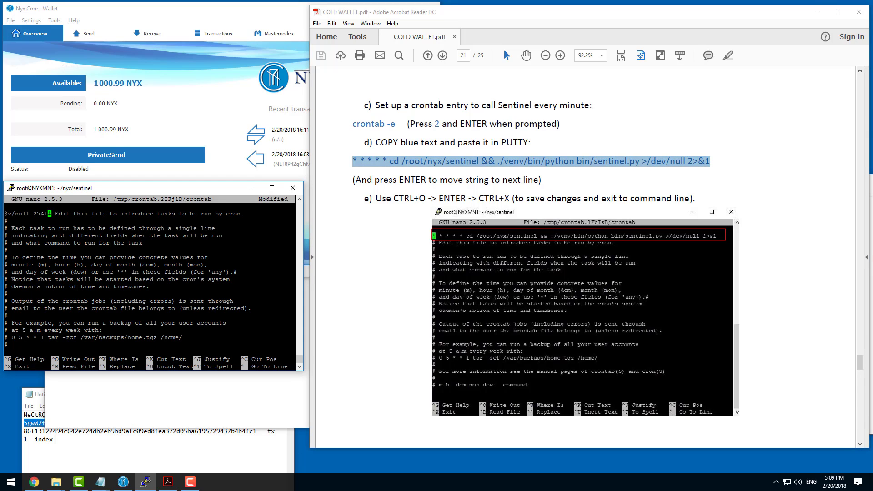
key(Return)
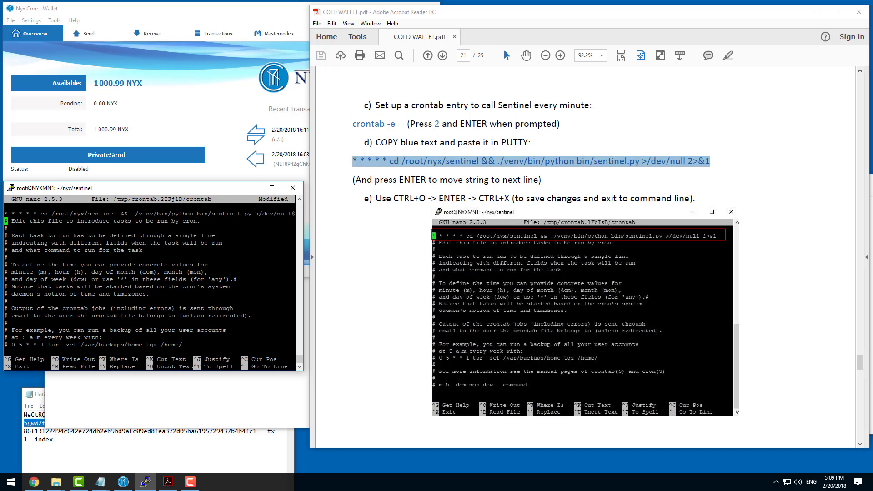
drag(303, 223, 314, 223)
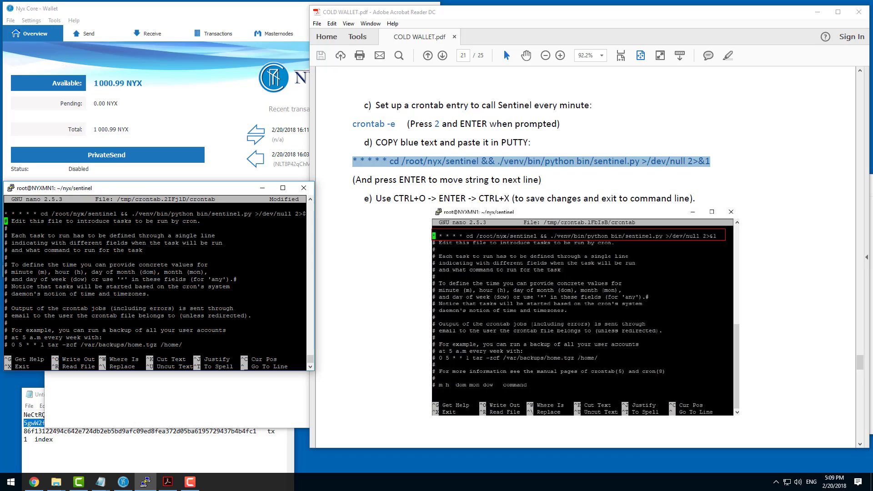
key(ctrl+o)
key(Return)
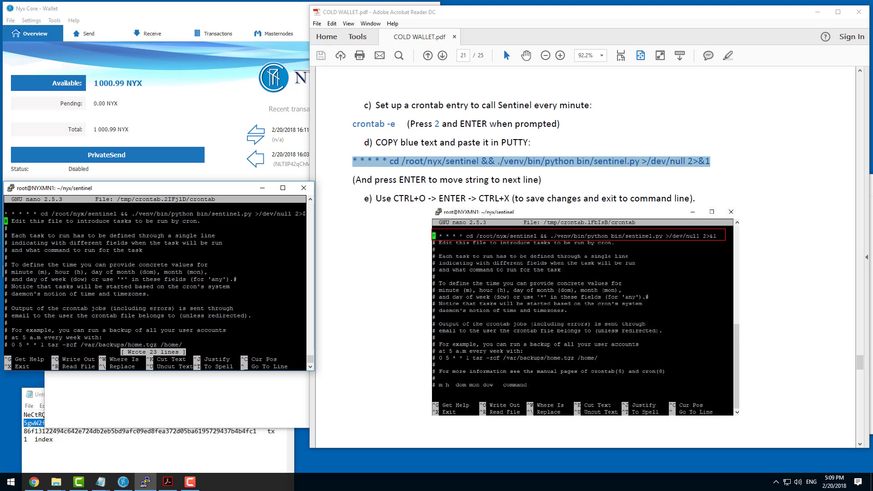
key(ctrl+x)
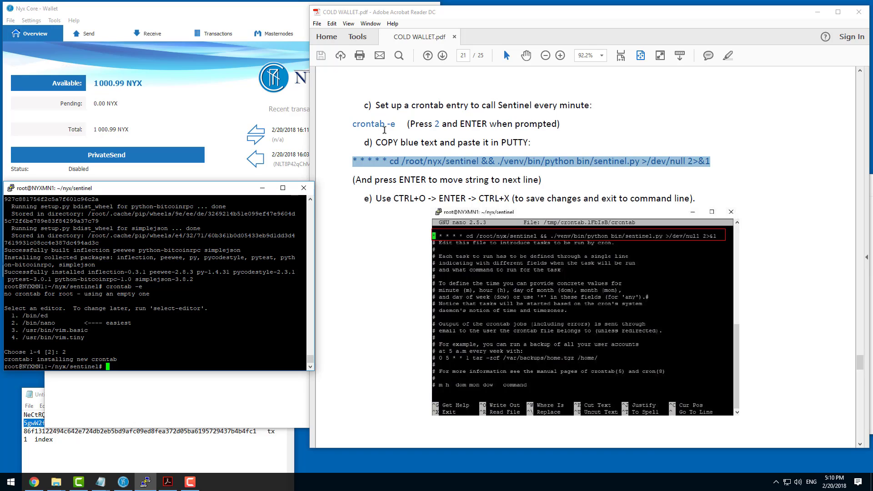
click(438, 168)
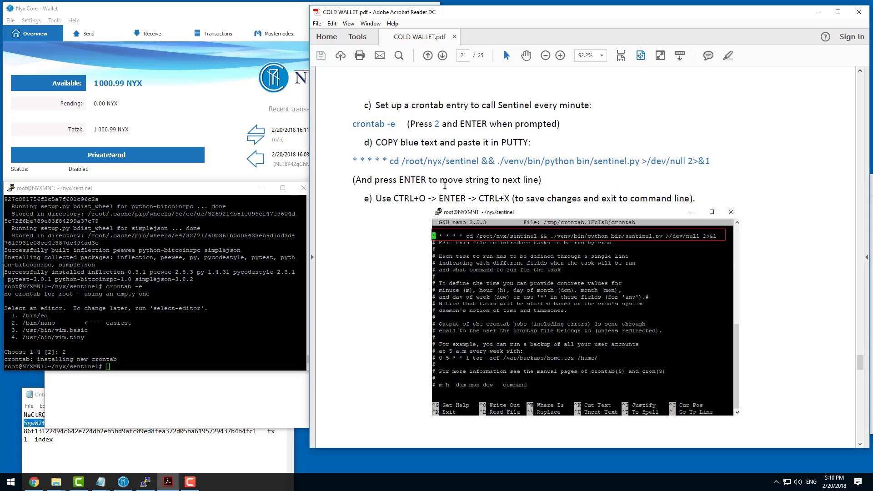
Open sentinel.conf in nano with the guide's nano sentinel.conf command
scroll(459, 184, down, 3)
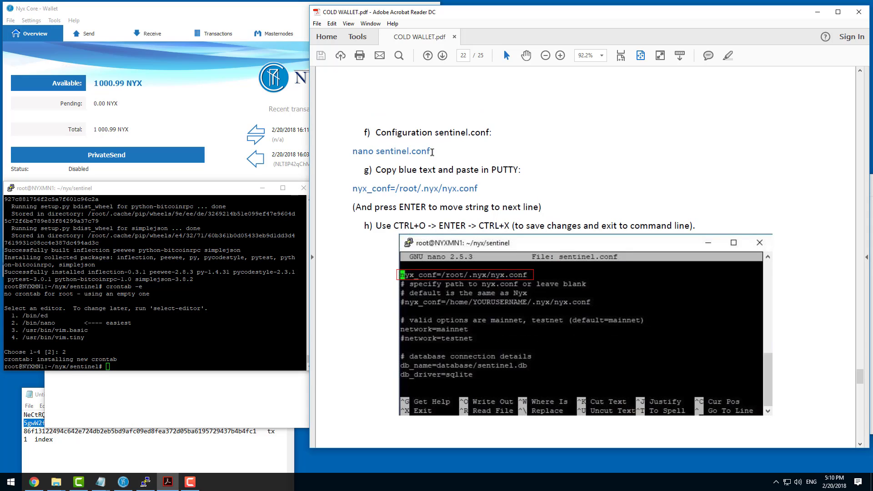
drag(432, 151, 354, 151)
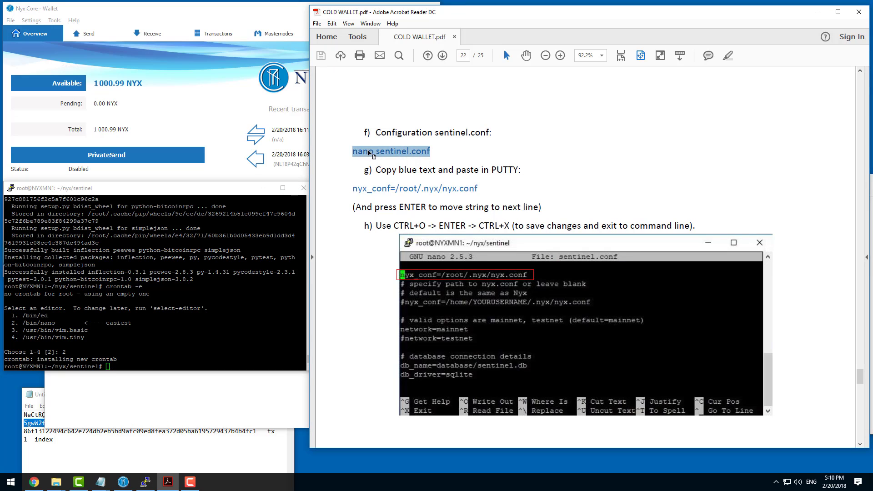
right_click(394, 154)
click(411, 163)
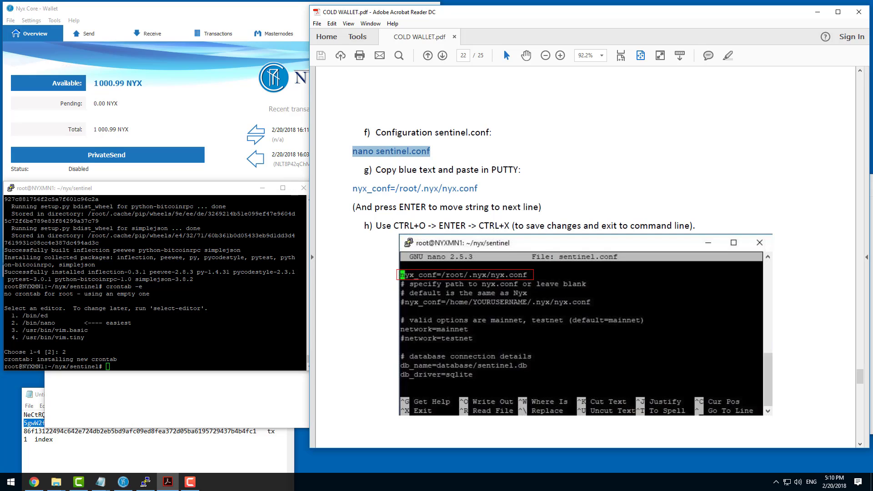
right_click(182, 296)
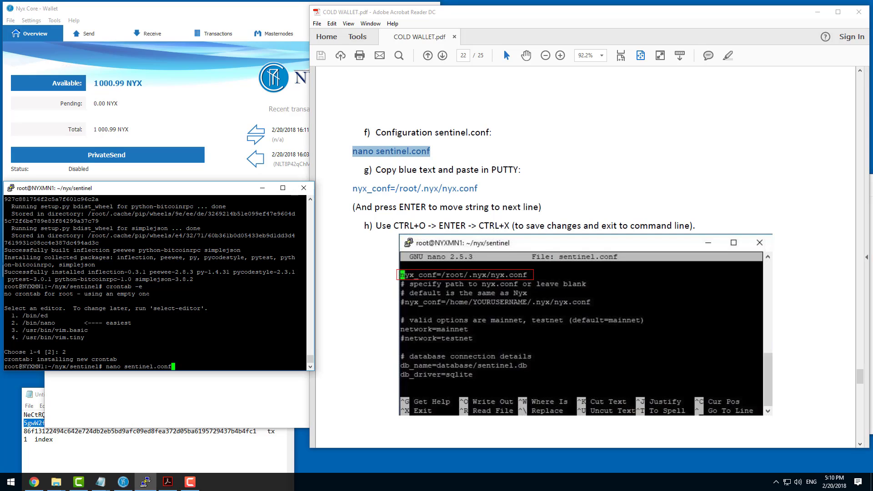
key(Return)
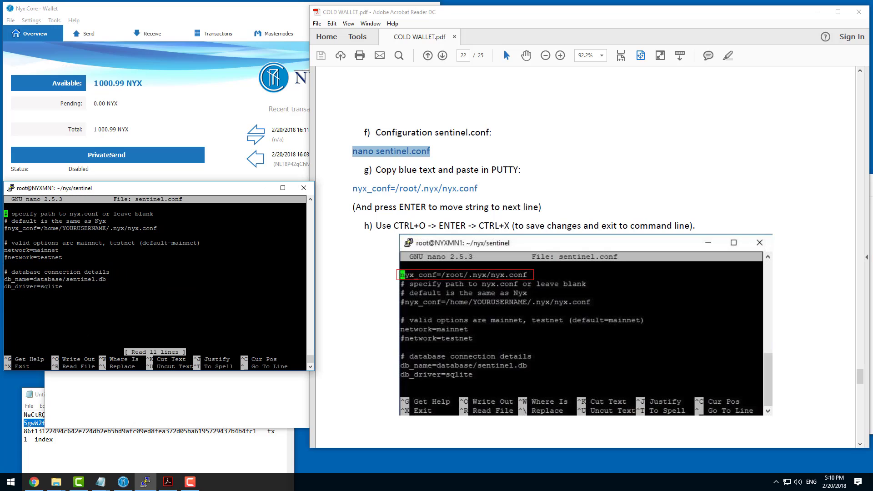
Insert nyx_conf=/root/.nyx/nyx.conf at the top of sentinel.conf, save and exit
drag(353, 188, 480, 194)
right_click(468, 188)
click(487, 197)
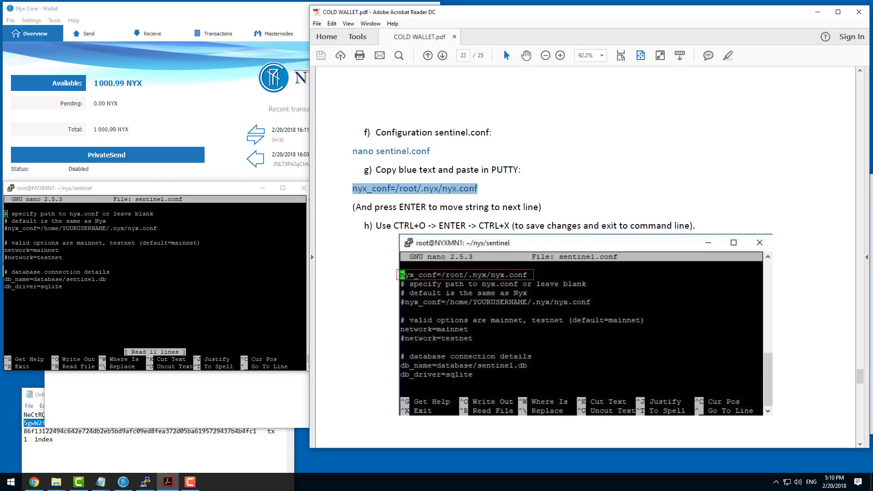
right_click(45, 215)
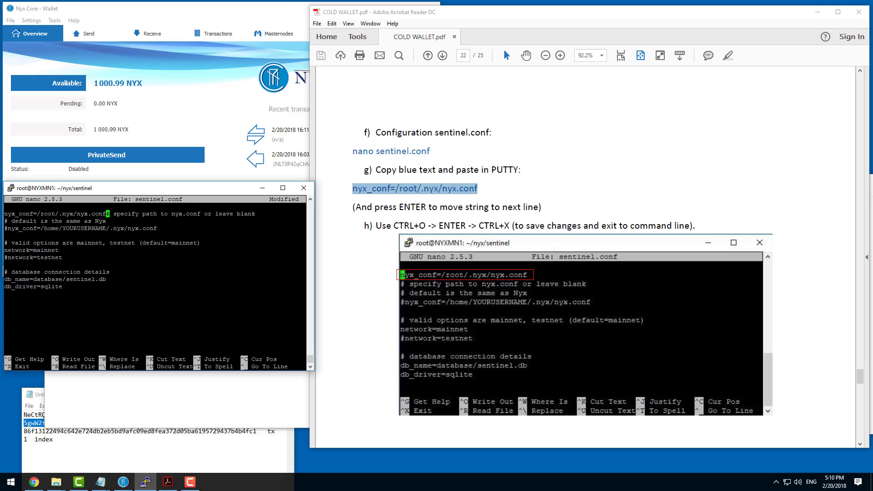
key(Return)
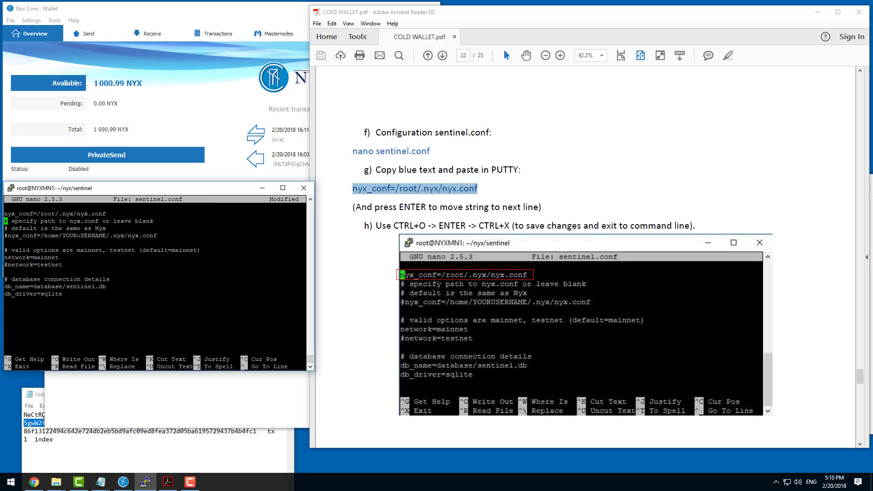
key(ctrl+o)
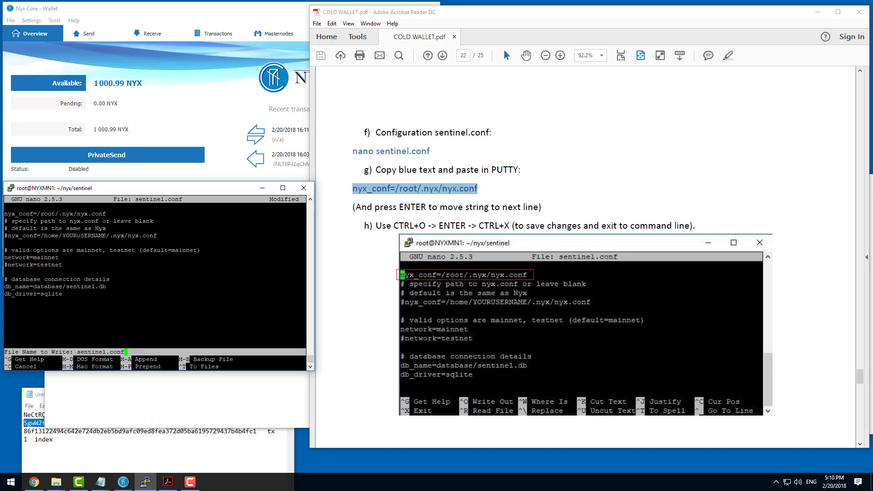
key(Return)
key(ctrl+x)
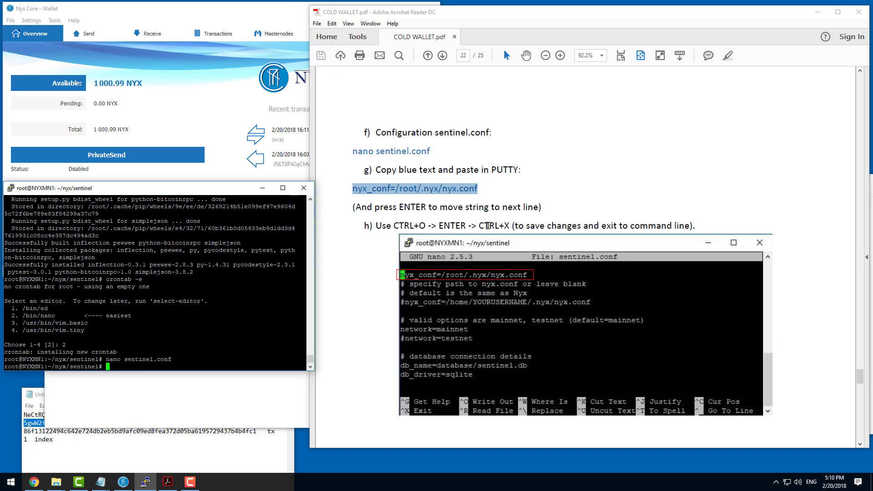
Change into the /root/nyx/sentinel folder on the VPS
click(456, 205)
scroll(455, 200, down, 5)
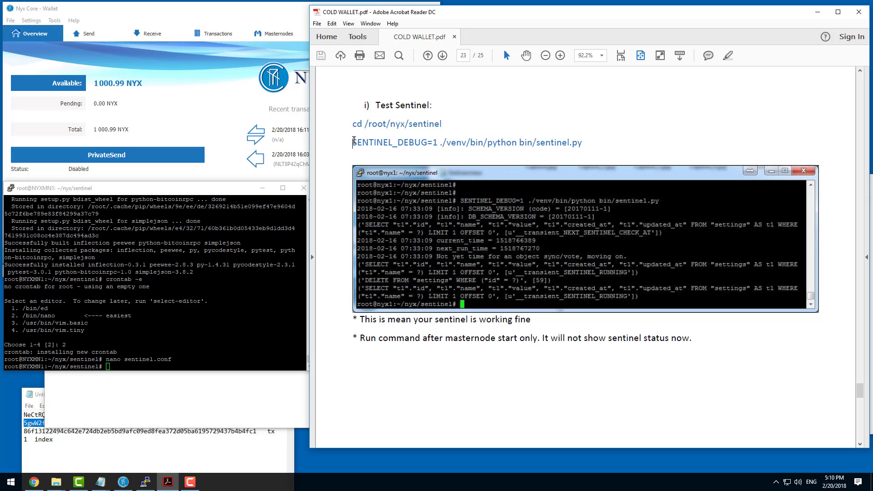
drag(353, 124, 440, 124)
right_click(416, 127)
click(444, 139)
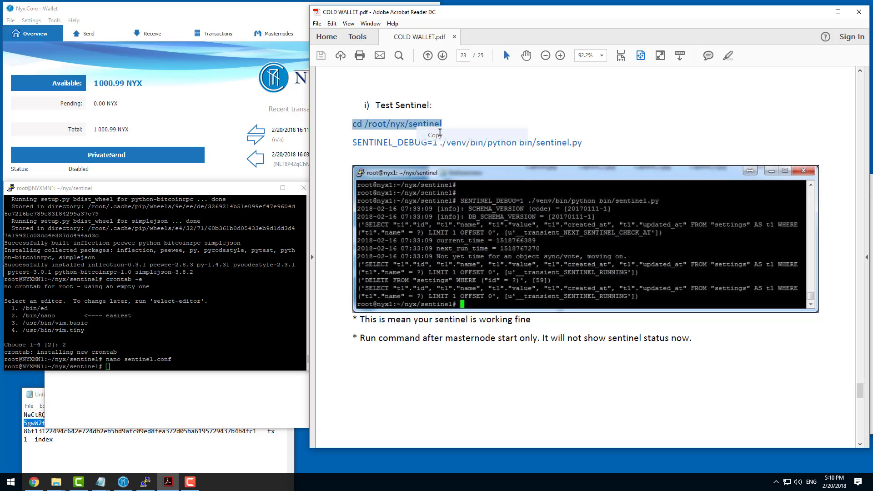
right_click(153, 360)
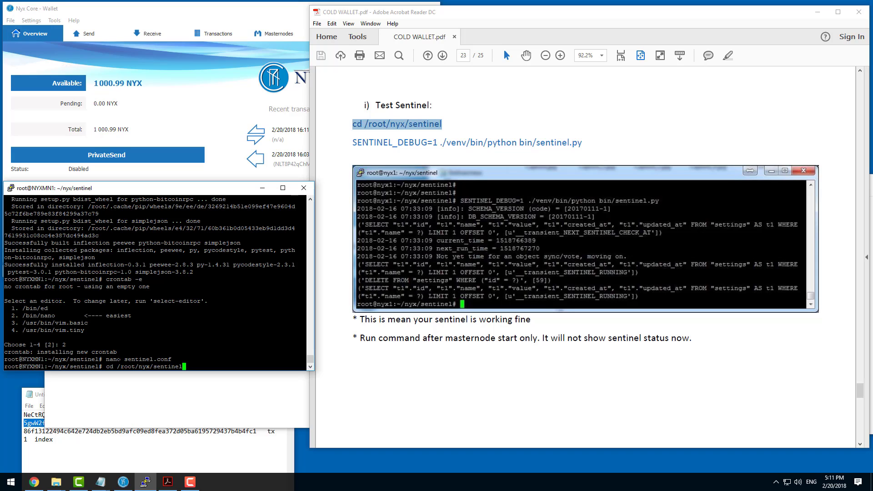
key(Return)
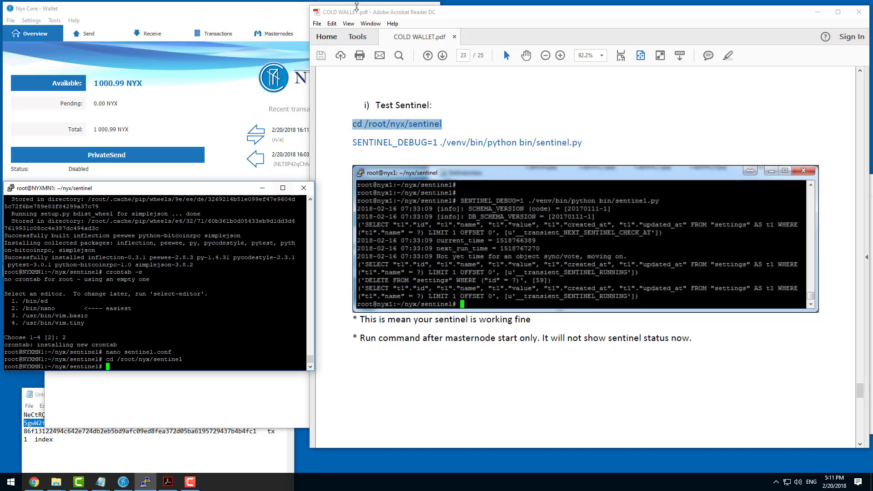
Run SENTINEL_DEBUG=1 ./venv/bin/python bin/sentinel.py, which reports Invalid Masternode Status
click(363, 144)
drag(363, 144, 497, 144)
drag(350, 146, 583, 143)
right_click(571, 144)
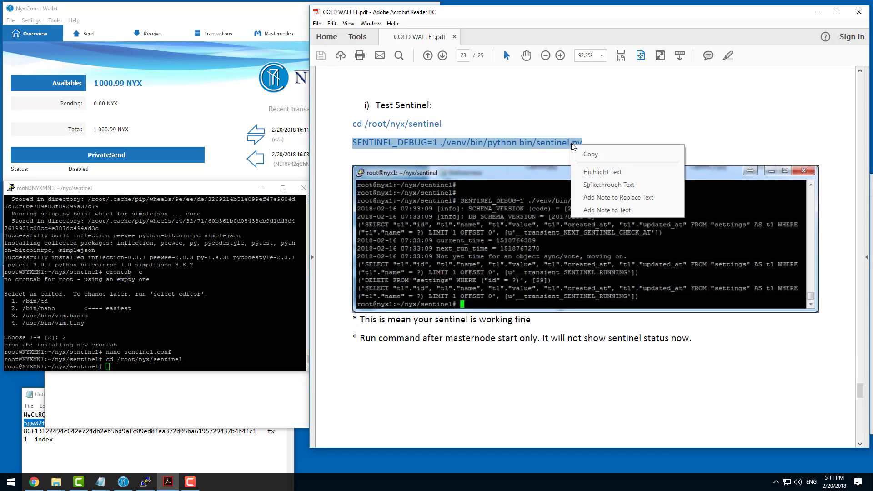
click(578, 154)
right_click(191, 291)
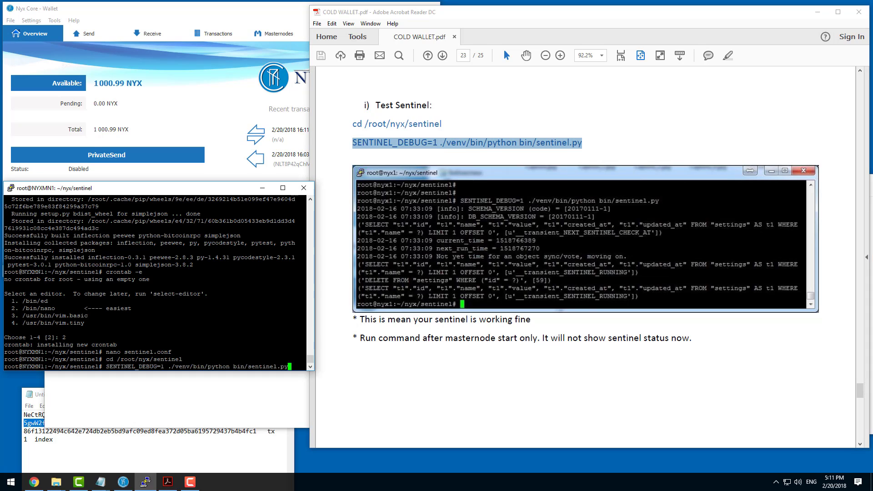
key(Return)
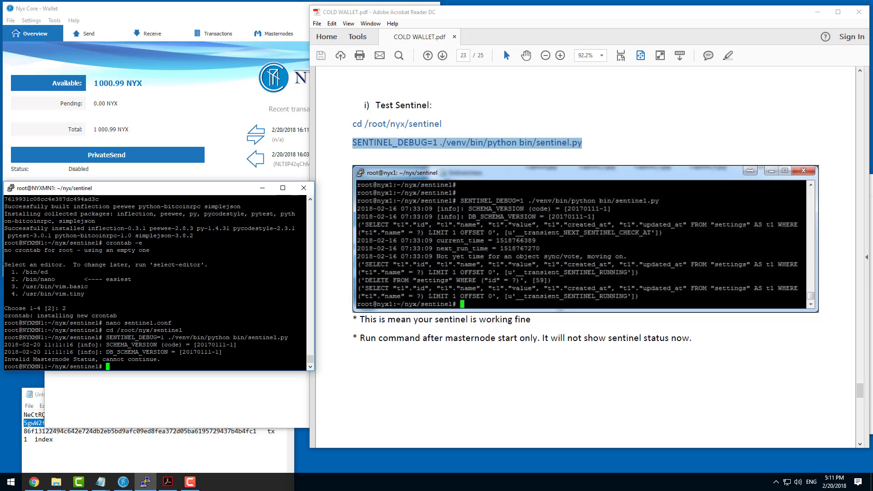
Close the Nyx Core wallet
click(456, 207)
scroll(456, 206, down, 2)
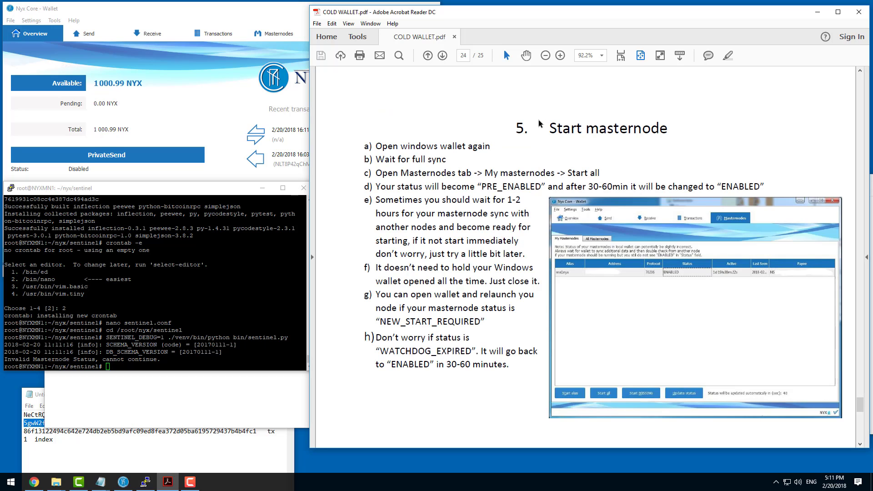
click(221, 92)
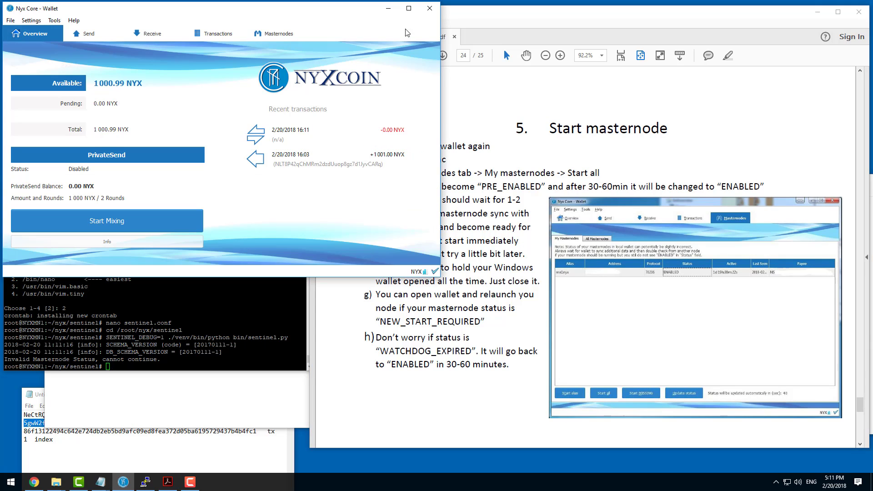
click(429, 9)
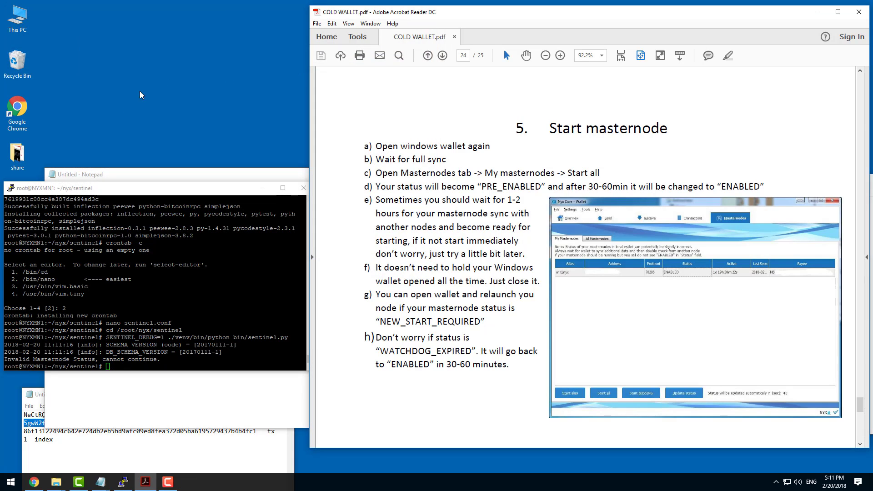
Relaunch the wallet by running nyx-qt.exe from D:\NYX in File Explorer
click(259, 186)
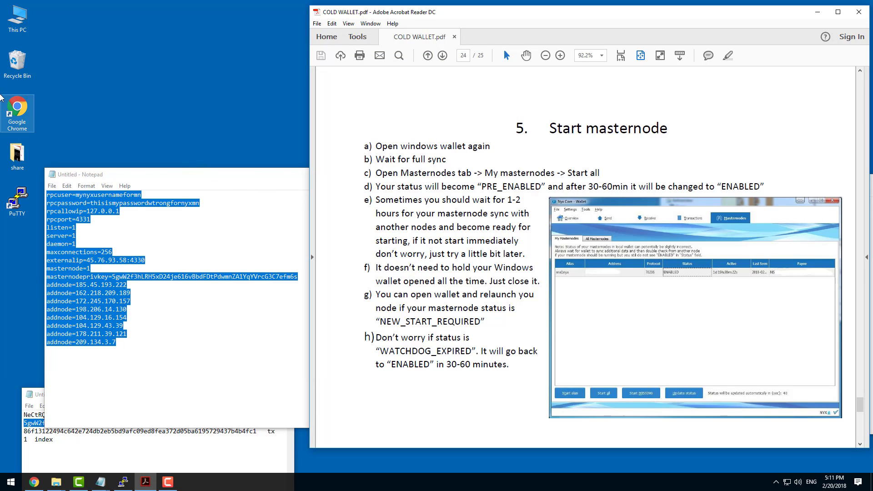
double_click(13, 23)
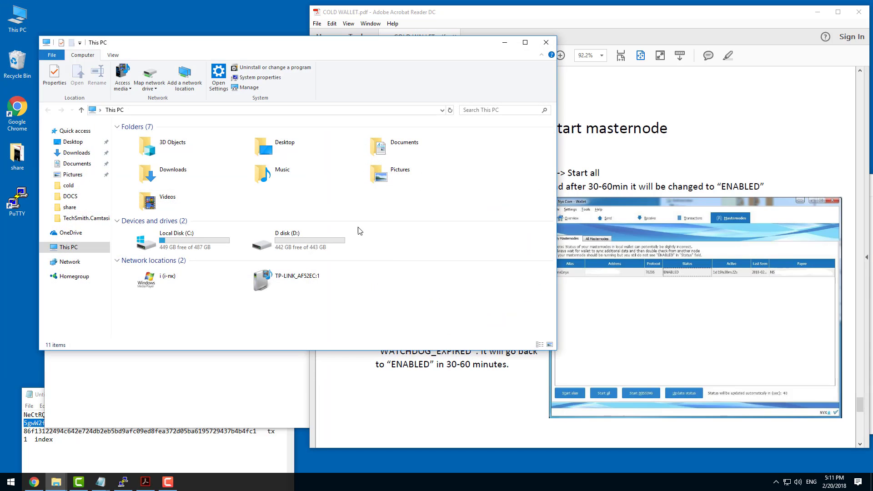
double_click(341, 241)
double_click(137, 137)
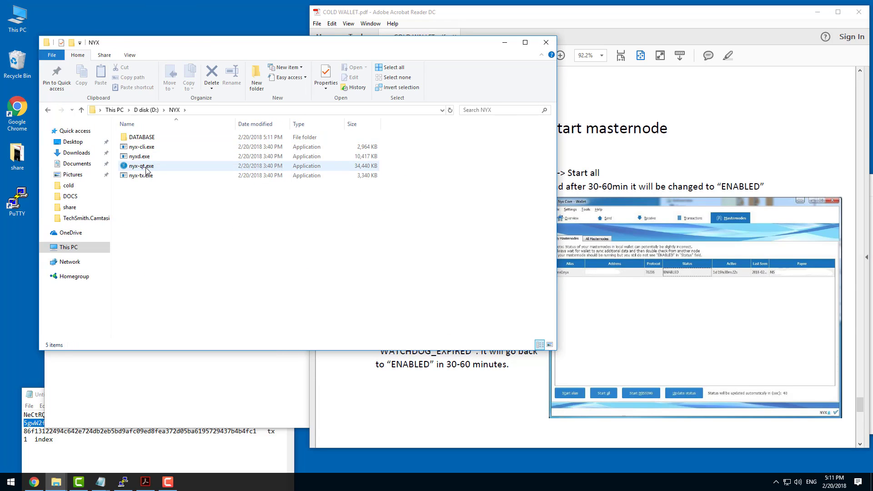
click(146, 166)
double_click(145, 168)
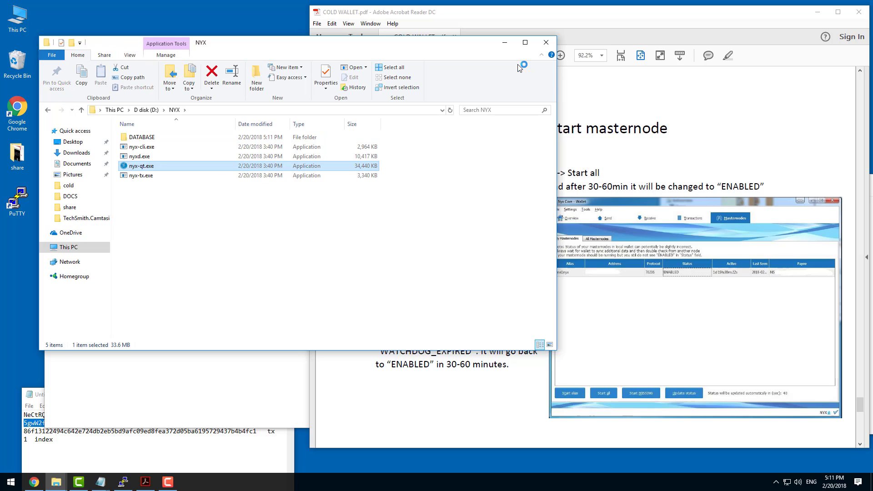
Close the config notes Notepad without saving, leaving the relaunched wallet in front
click(505, 42)
click(196, 177)
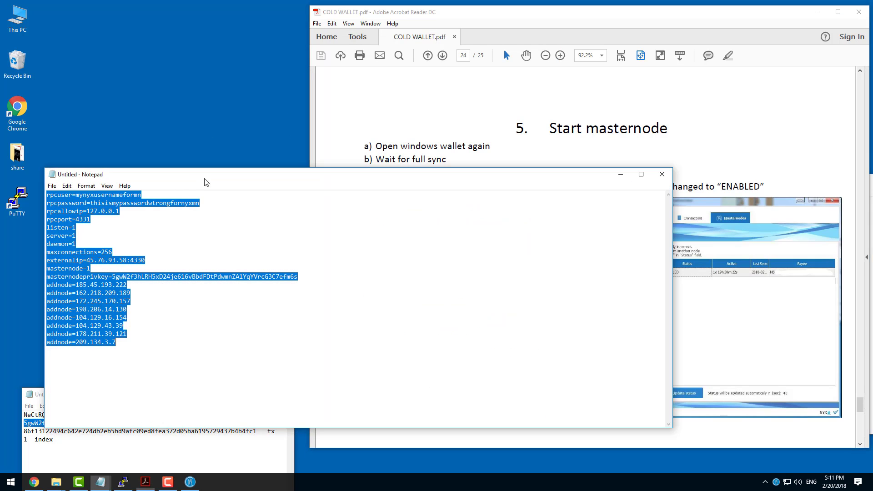
click(662, 175)
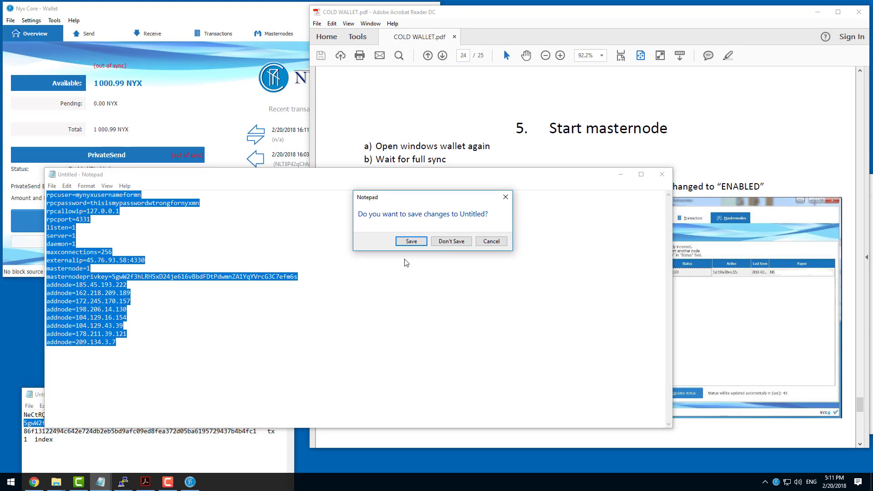
click(451, 242)
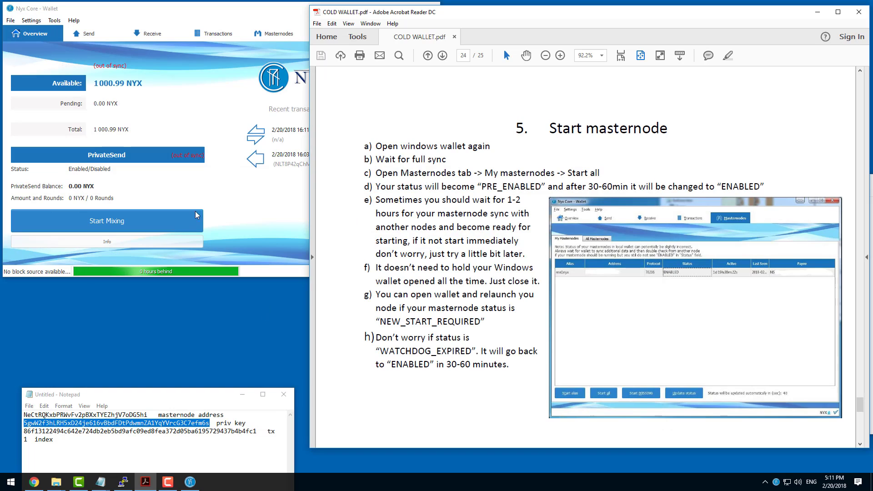
click(237, 199)
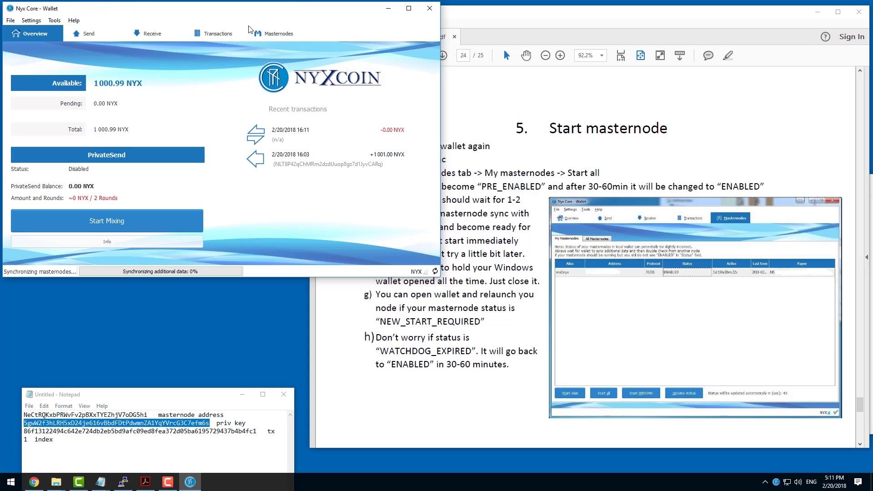
List mynyxmn1 in My Masternodes, then run nyx-cli mnsync status on the VPS
click(277, 35)
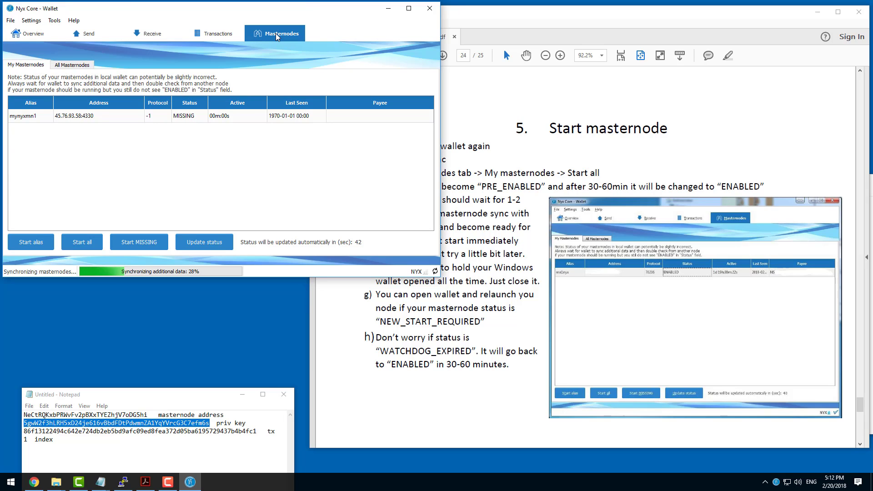
click(122, 481)
drag(181, 192, 366, 217)
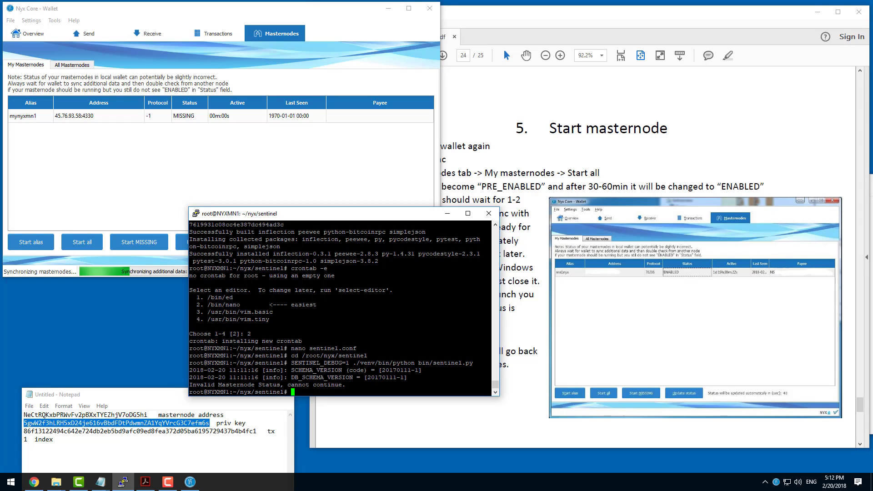
text(nyx)
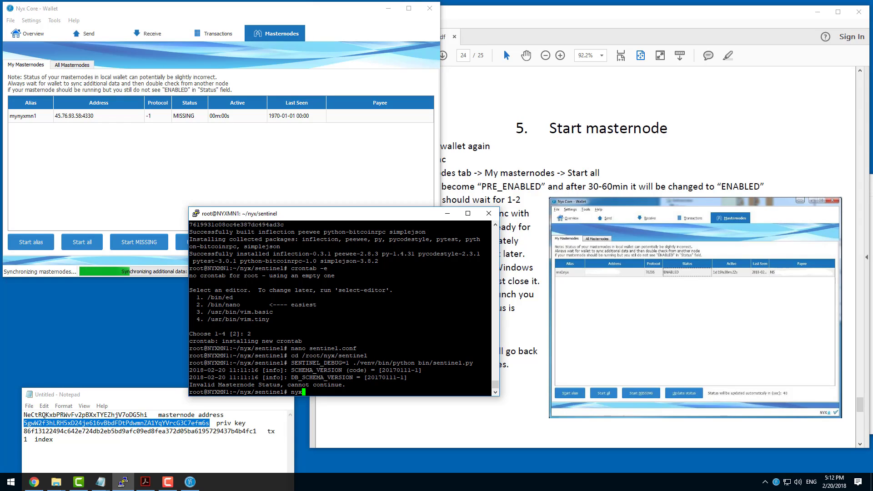
text(-cli mnsync status)
key(Return)
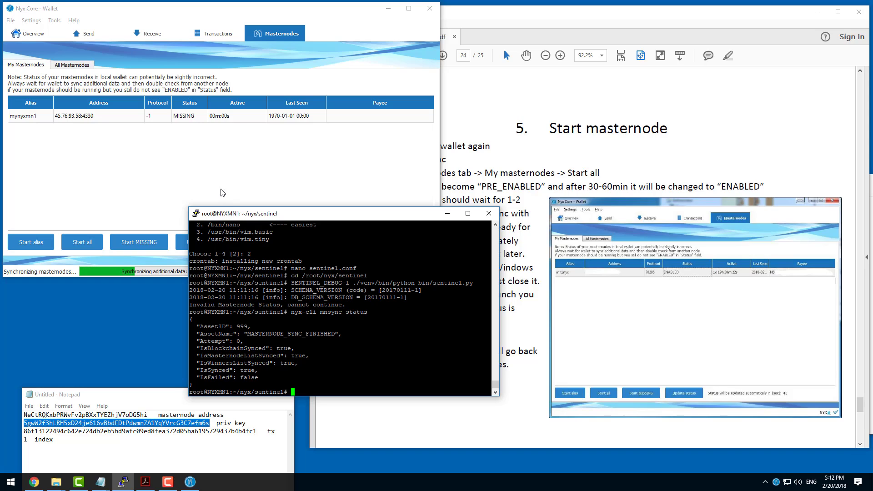
click(199, 189)
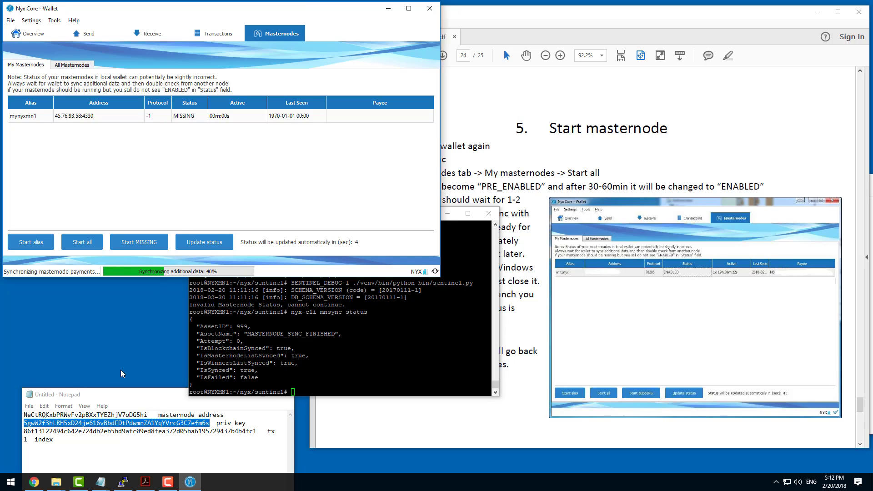
drag(109, 398, 122, 281)
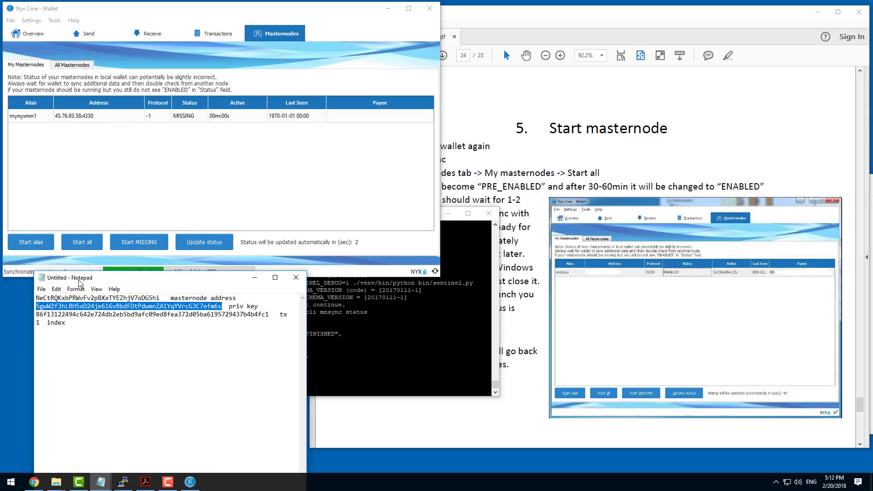
Use Save As to store the masternode notes as mndata.txt in D:\NYX
click(56, 289)
mouse_move(41, 289)
click(56, 330)
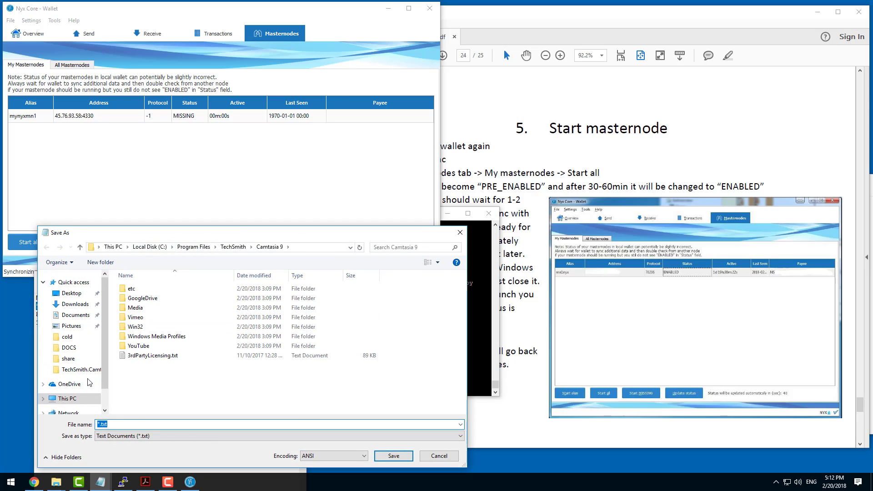
click(150, 247)
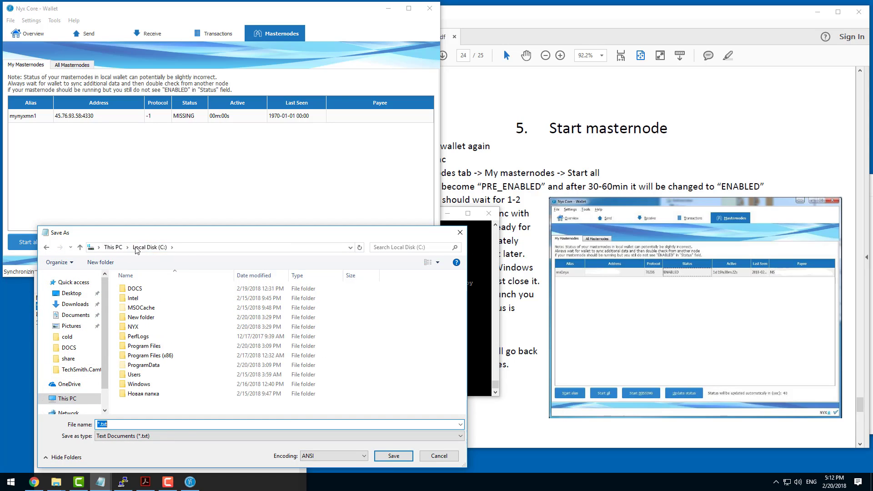
click(117, 249)
double_click(268, 396)
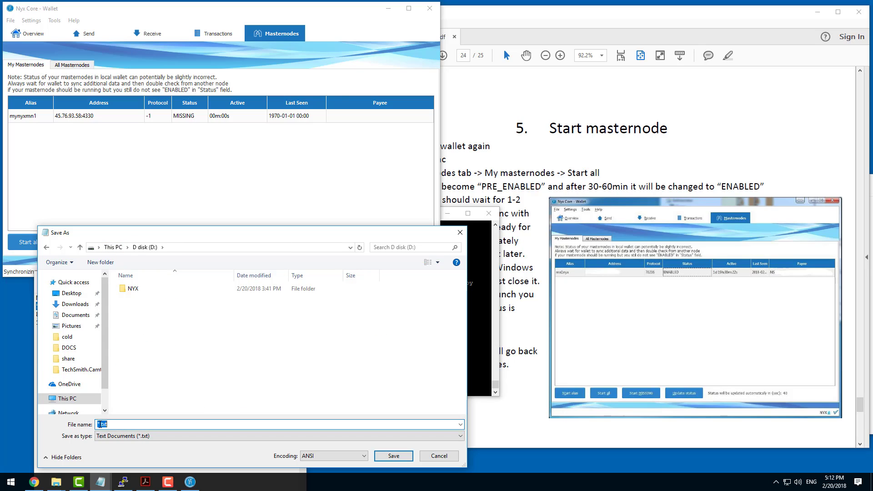
double_click(141, 290)
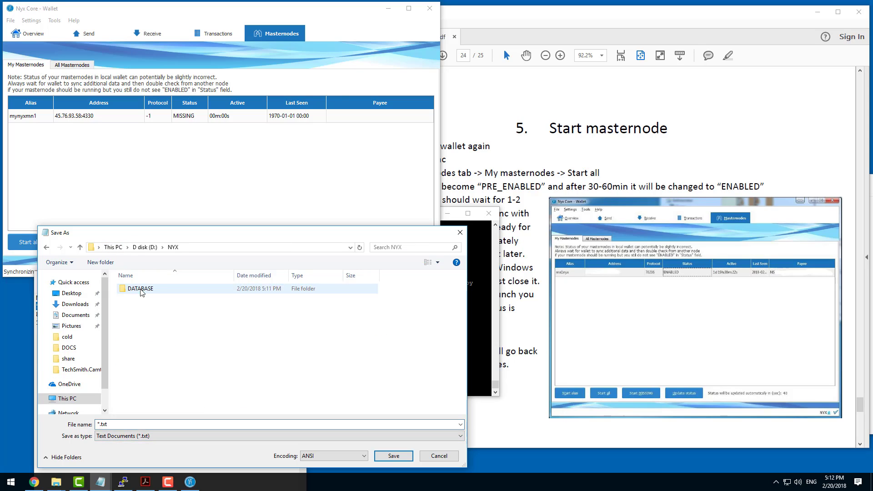
click(103, 424)
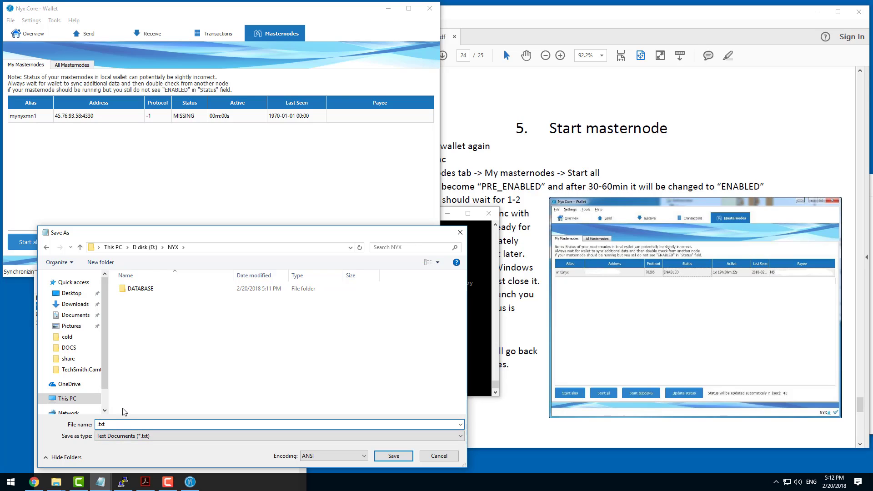
text(mndata)
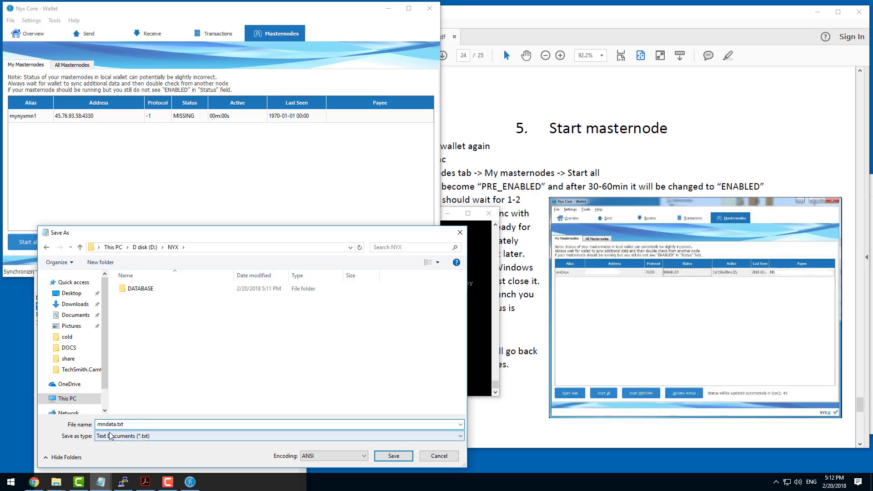
click(393, 456)
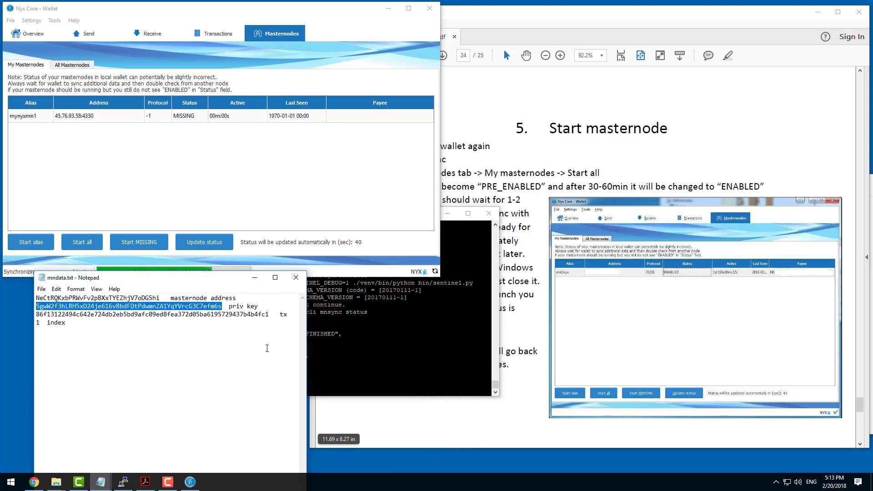
Close the saved notes file and move the PuTTY window to the lower-left
click(294, 279)
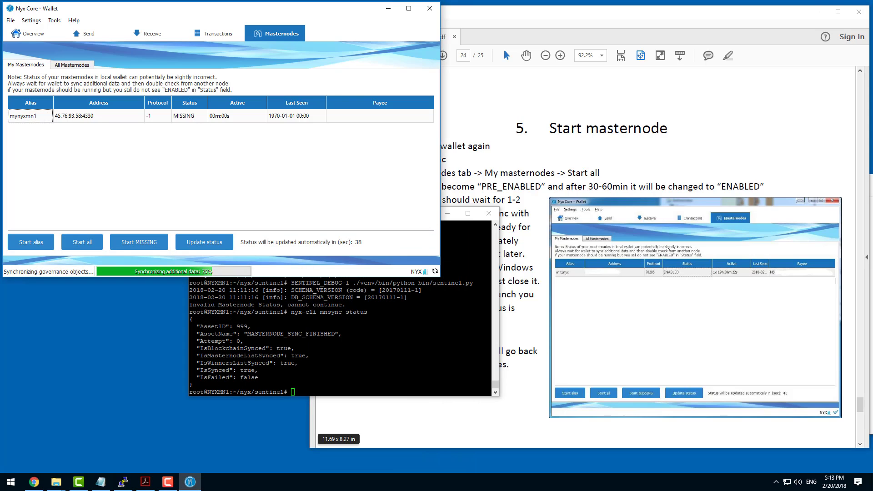
click(314, 325)
drag(291, 216, 120, 285)
click(469, 307)
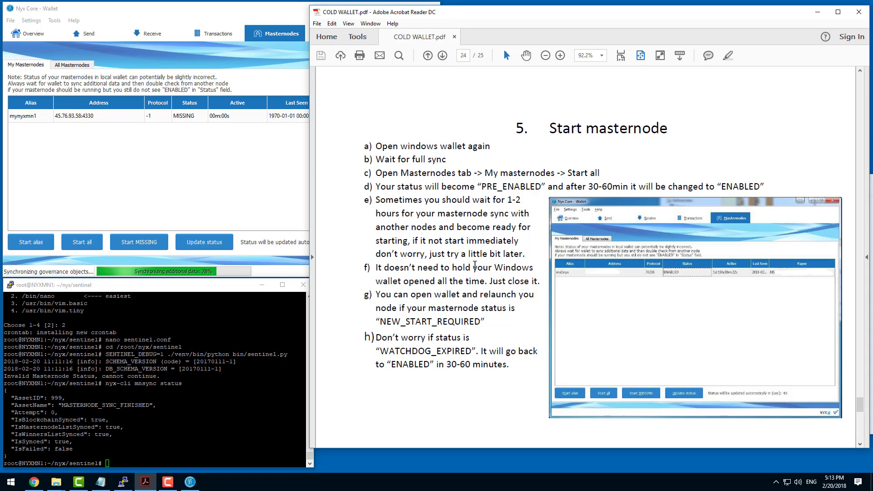
click(179, 192)
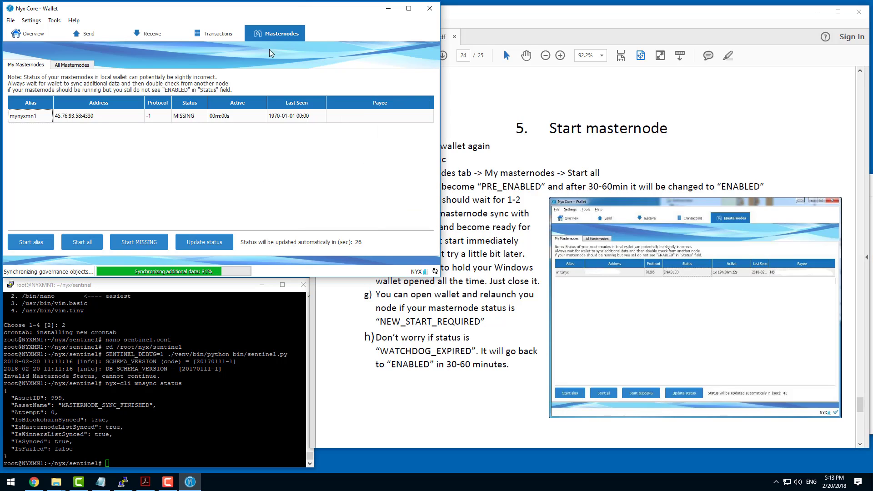
Review All Masternodes with a widened Status column, then return to My Masternodes
click(78, 68)
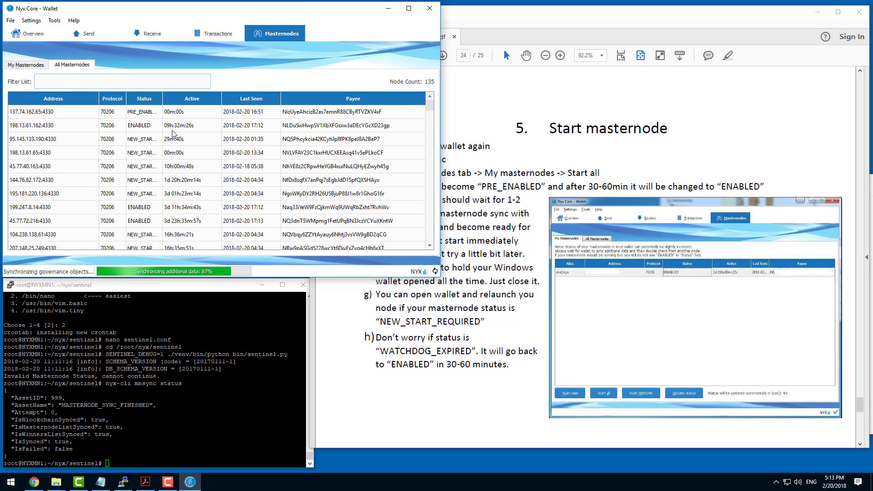
double_click(162, 98)
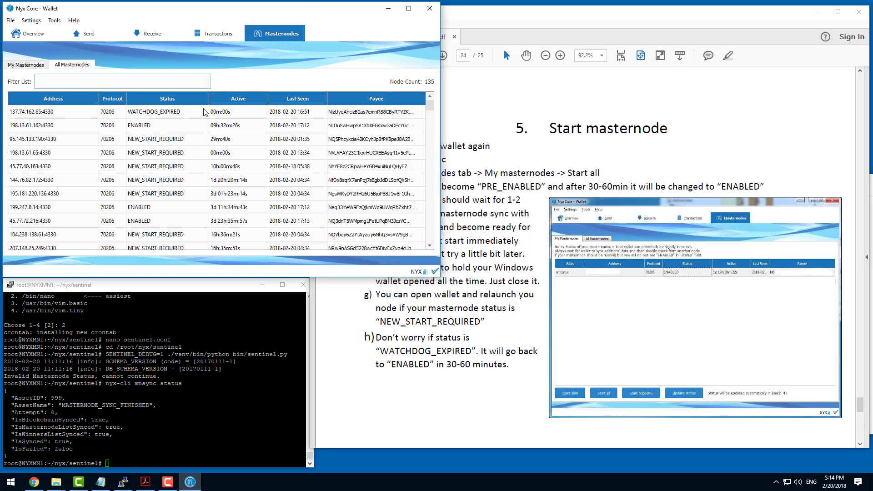
click(192, 168)
scroll(191, 167, down, 10)
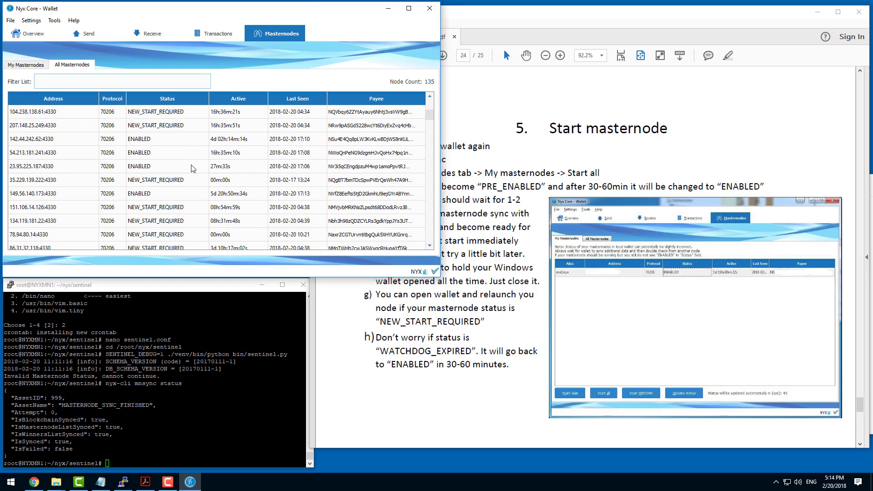
scroll(194, 169, up, 10)
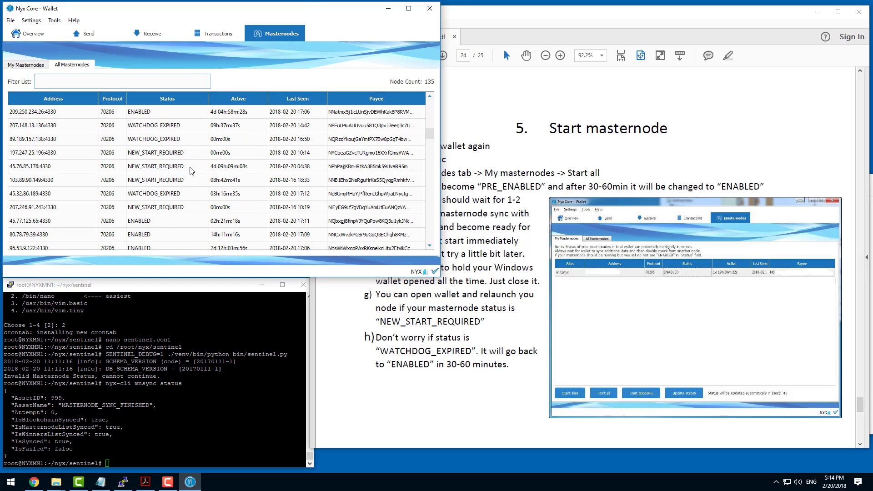
click(28, 66)
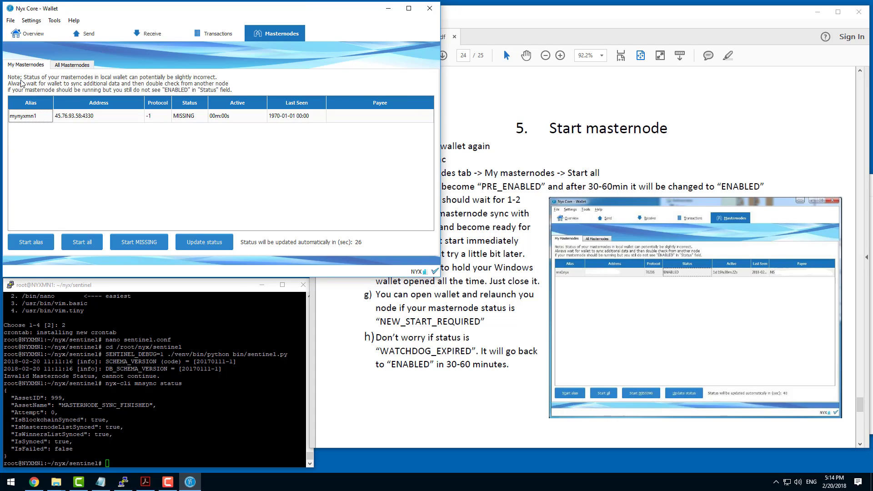
Start the mynyxmn1 masternode with Start alias and confirm it
click(101, 117)
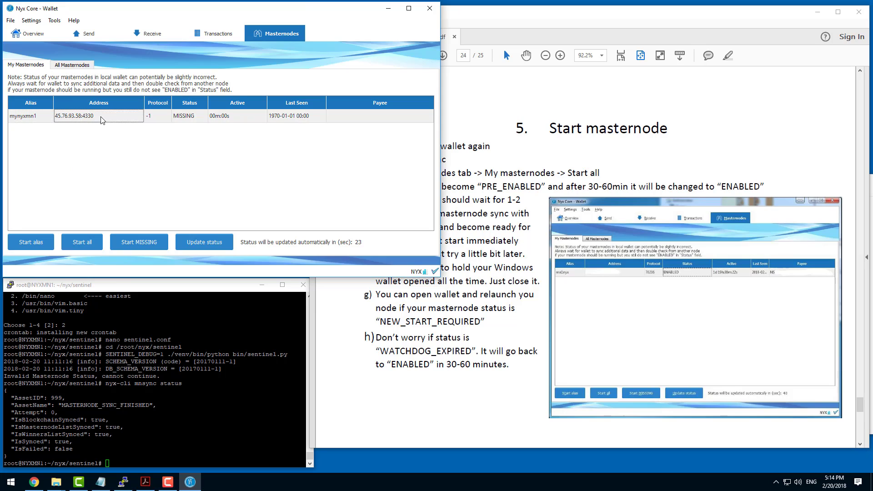
click(36, 241)
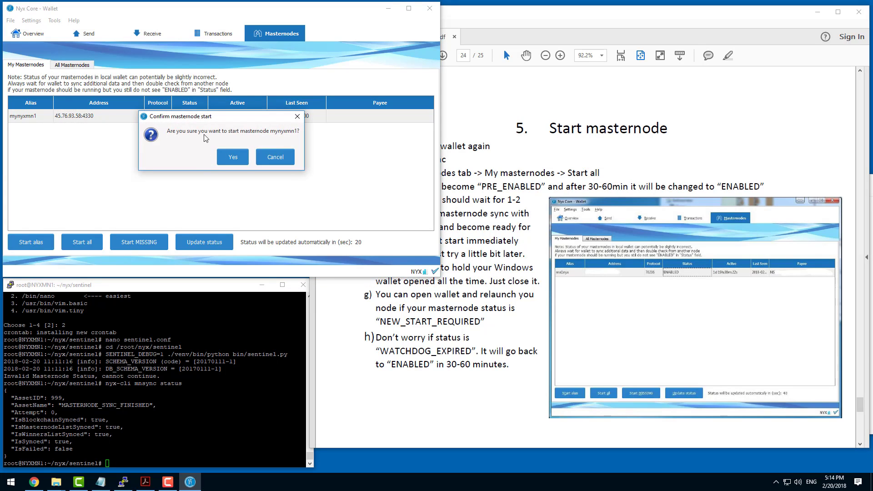
click(230, 157)
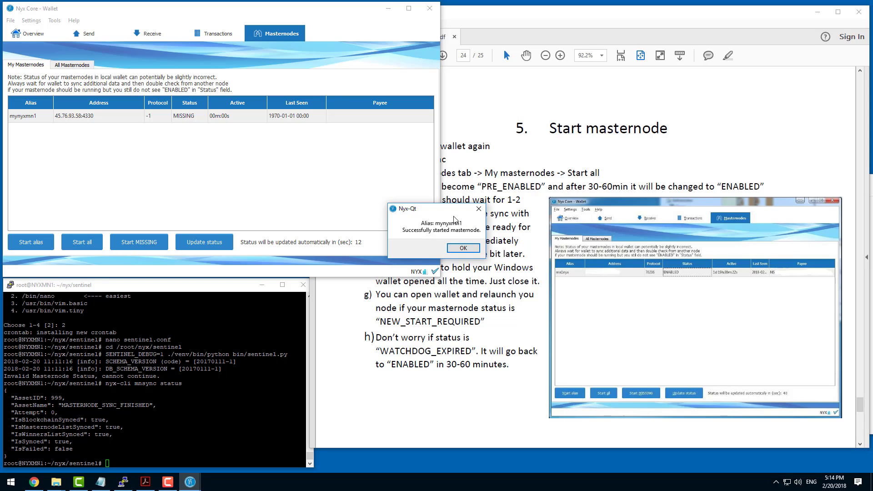
click(460, 248)
Widen the Status column and wallet window to show PRE_ENABLED and the full payee
drag(207, 103, 224, 105)
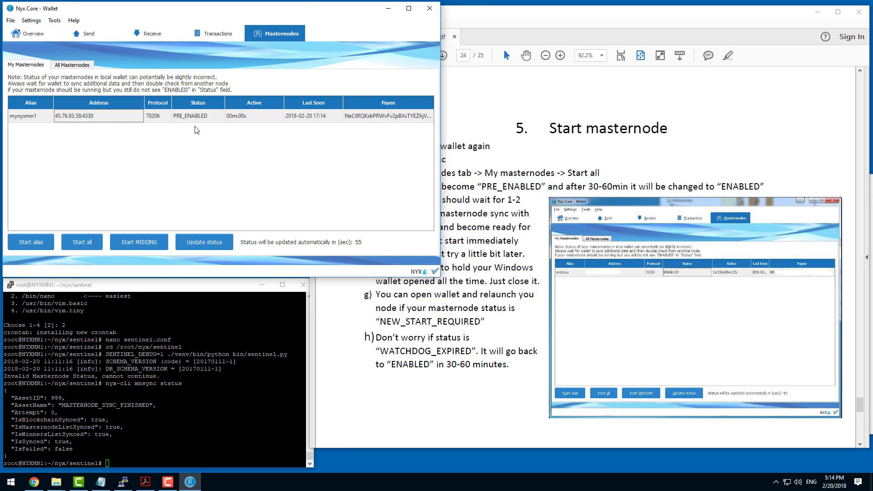
drag(442, 101, 480, 101)
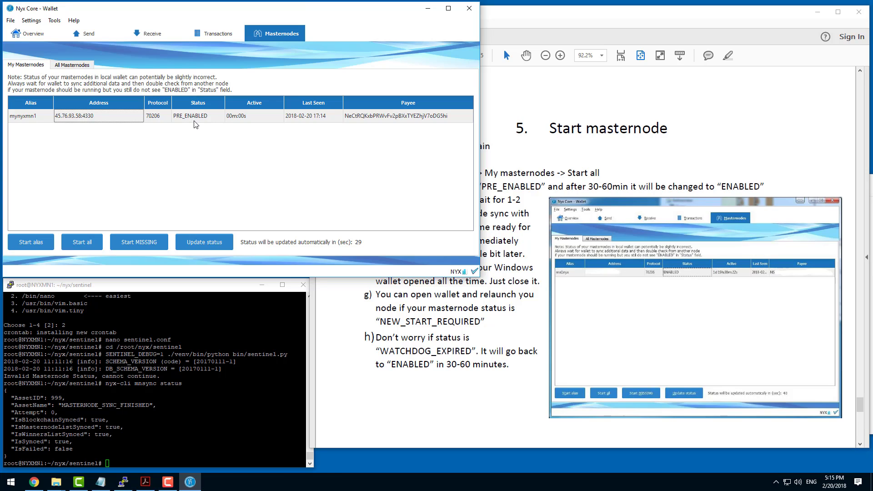
click(202, 406)
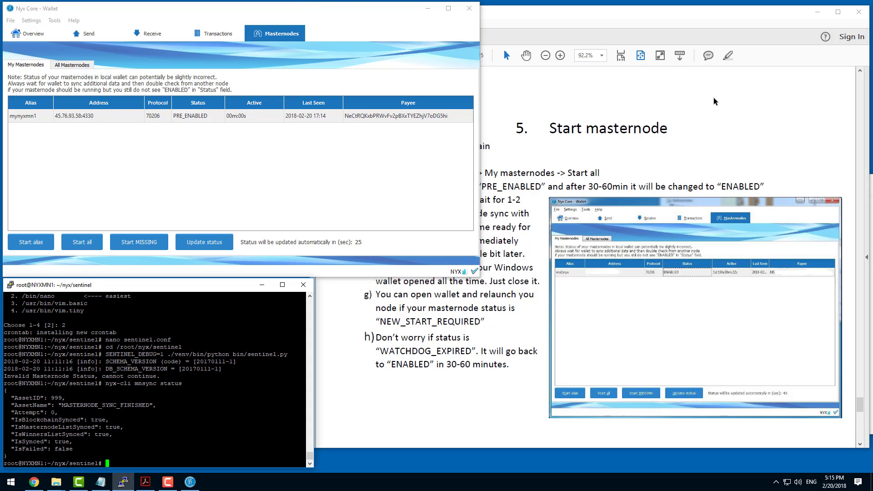
Run SENTINEL_DEBUG=1 ./venv/bin/python bin/sentinel.py in PuTTY and mark its output
click(540, 160)
scroll(540, 160, up, 1)
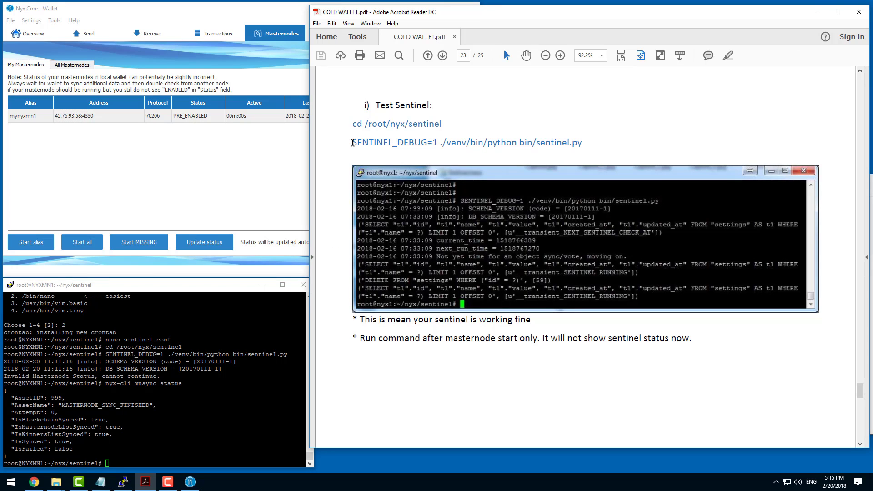
drag(352, 143, 583, 145)
key(super+c)
right_click(567, 144)
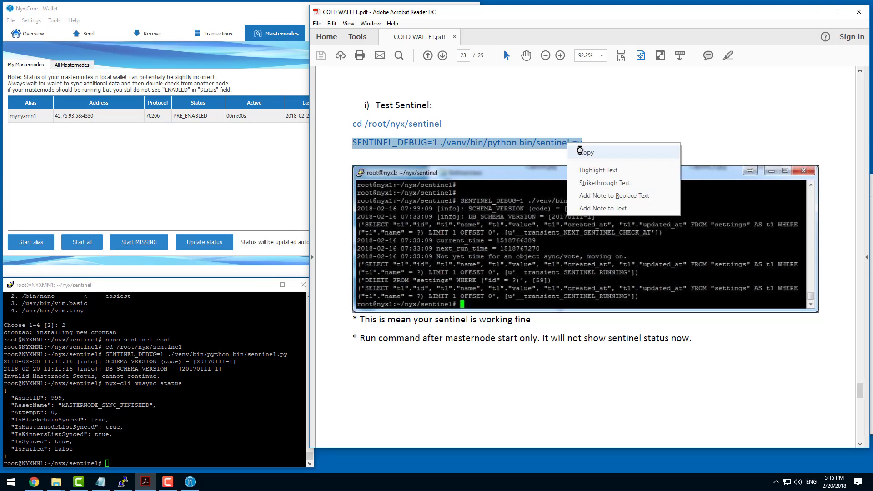
click(579, 150)
right_click(219, 400)
key(Return)
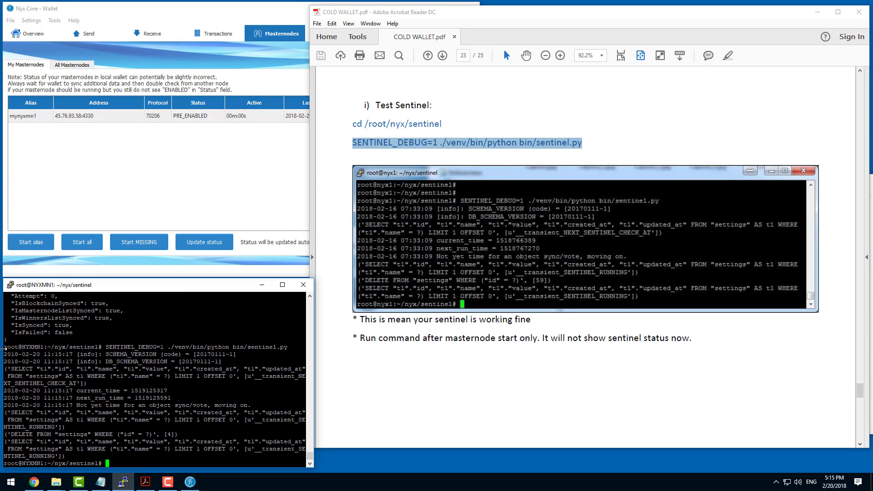
drag(3, 355, 157, 382)
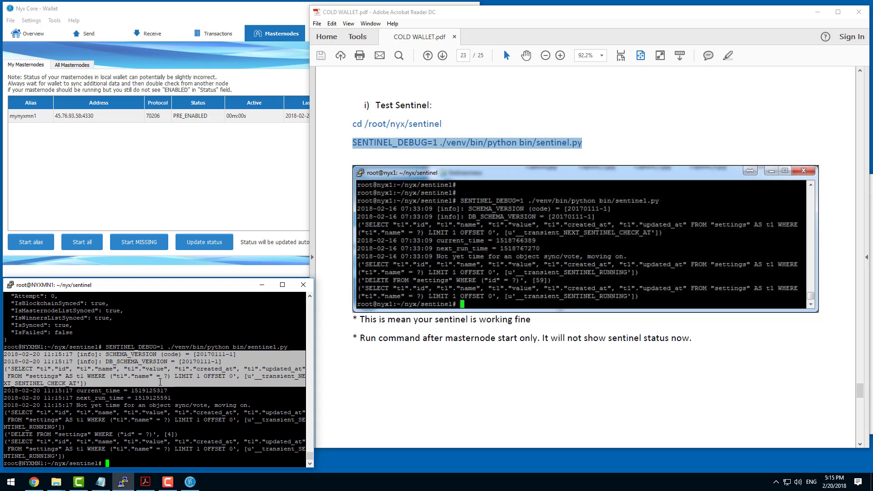
drag(160, 382, 172, 456)
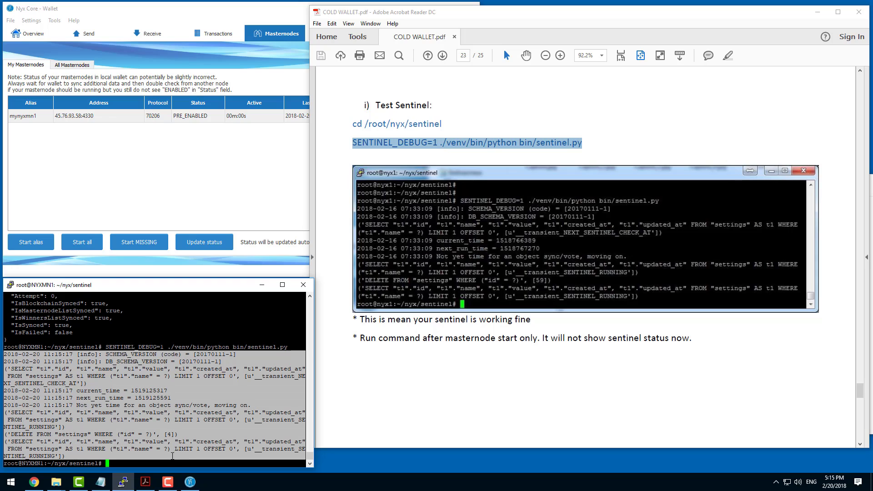